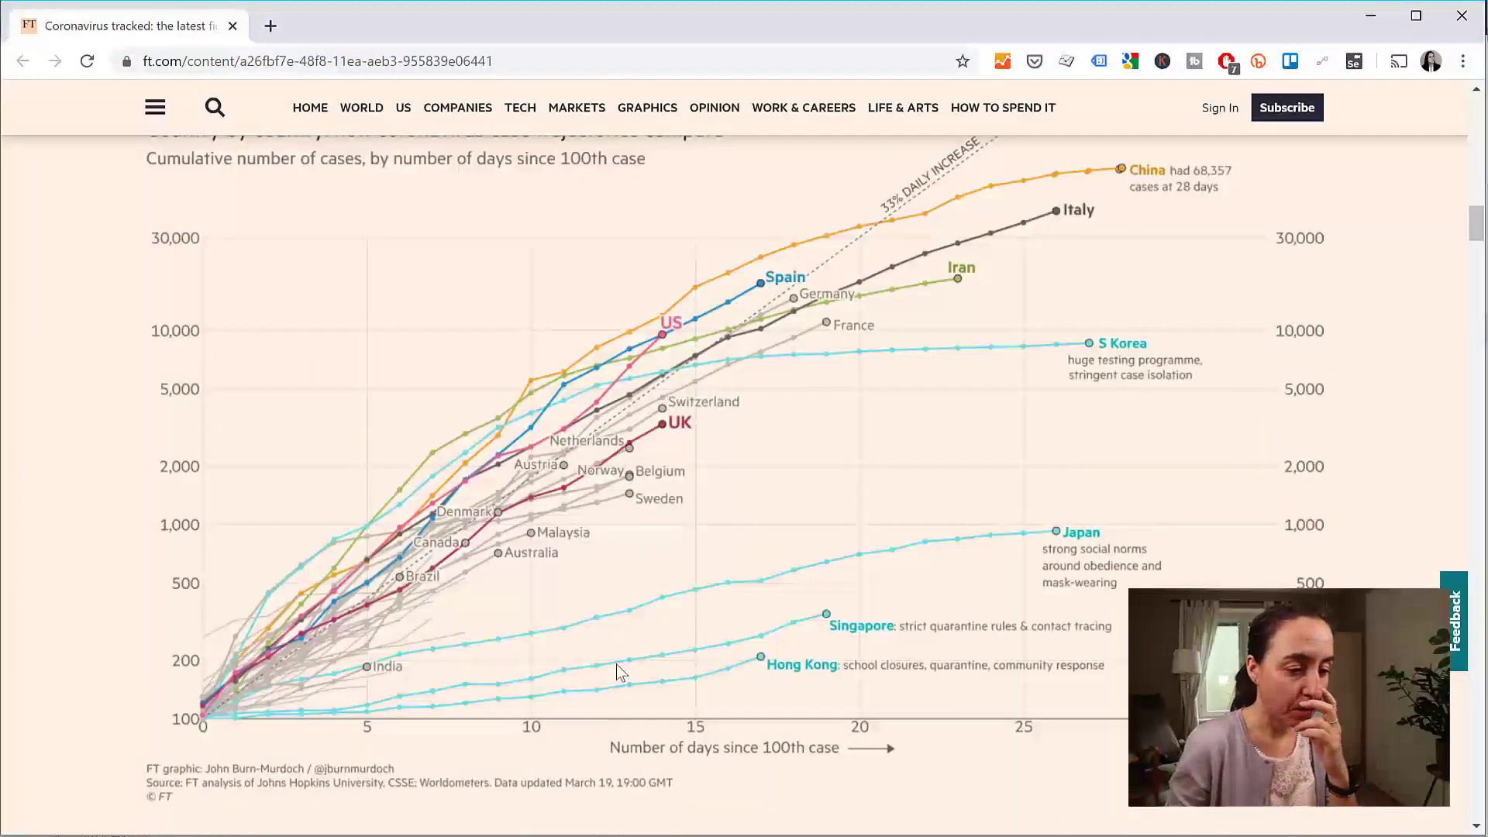
- Scroll through the FT log-scale chart of cumulative cases by days since the 100th case
{"action": "scroll", "coordinate": [620, 648], "scroll_direction": "up", "scroll_amount": 1}
{"action": "scroll", "coordinate": [621, 632], "scroll_direction": "down", "scroll_amount": 1}
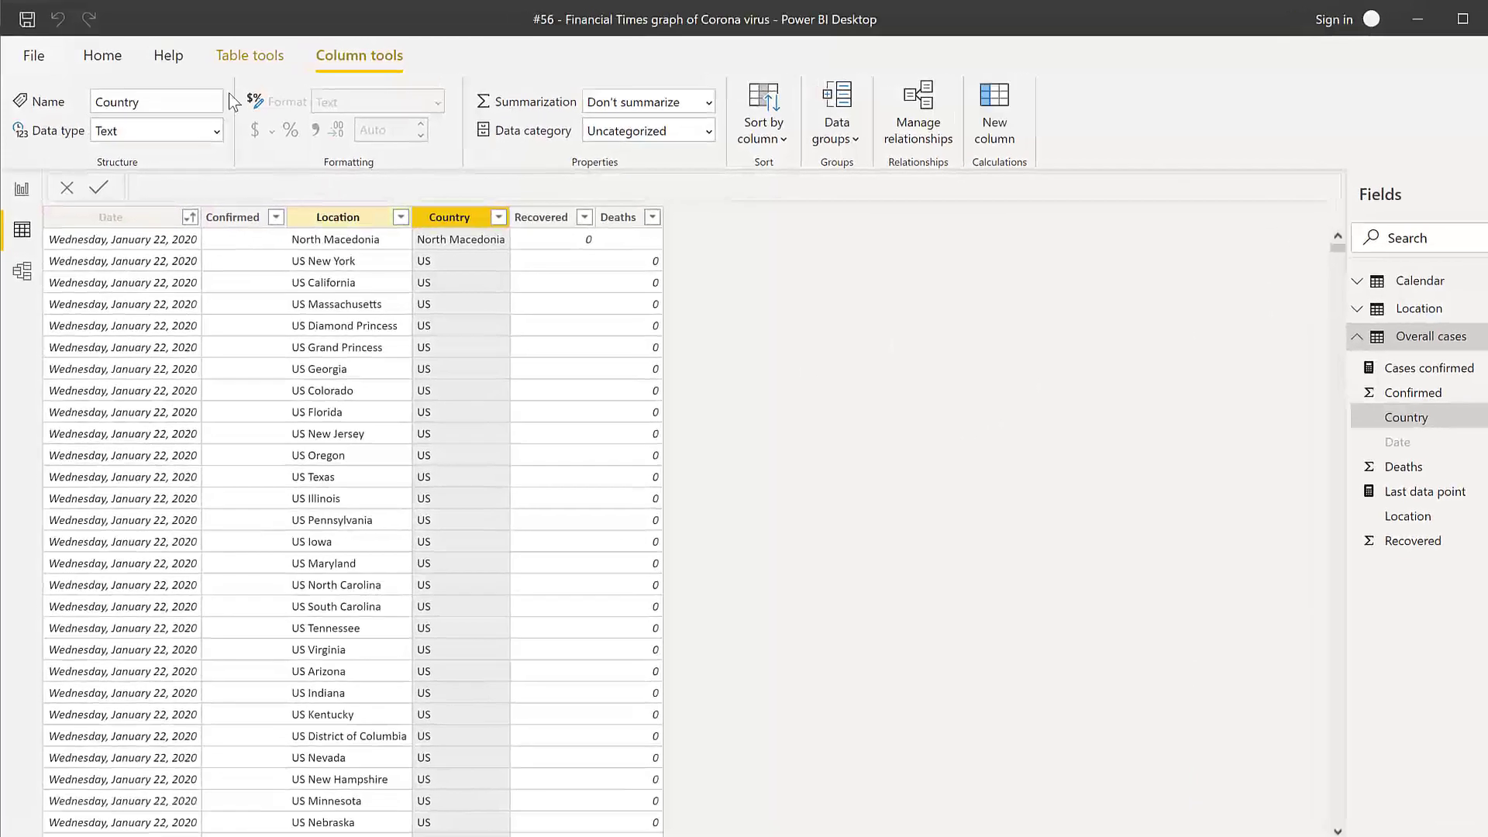
- Add a new calculated column to Overall cases named 'date first 100th case'
{"action": "left_click", "coordinate": [164, 53]}
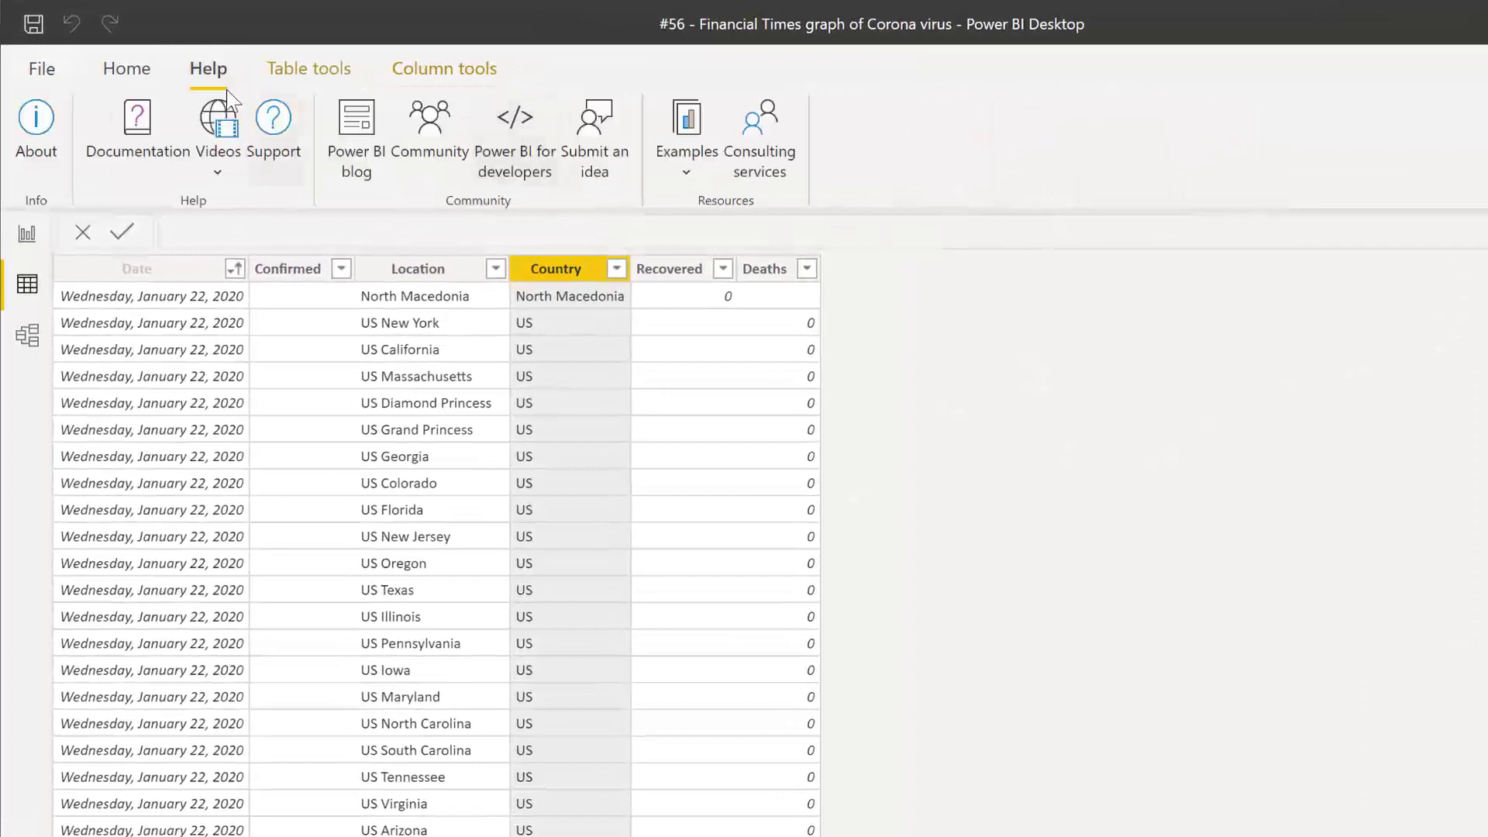
{"action": "left_click", "coordinate": [304, 68]}
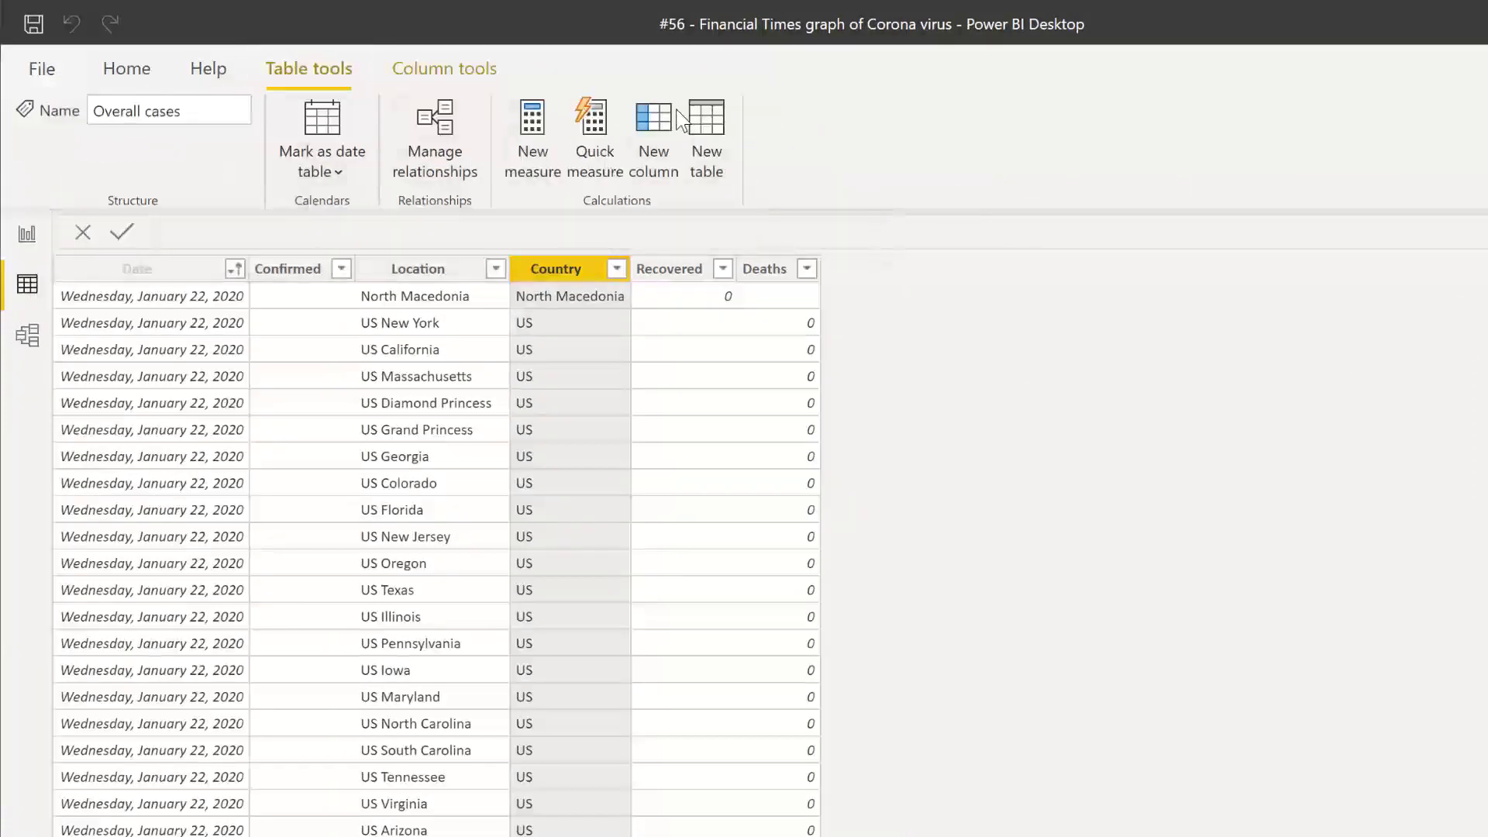
{"action": "left_click", "coordinate": [660, 137]}
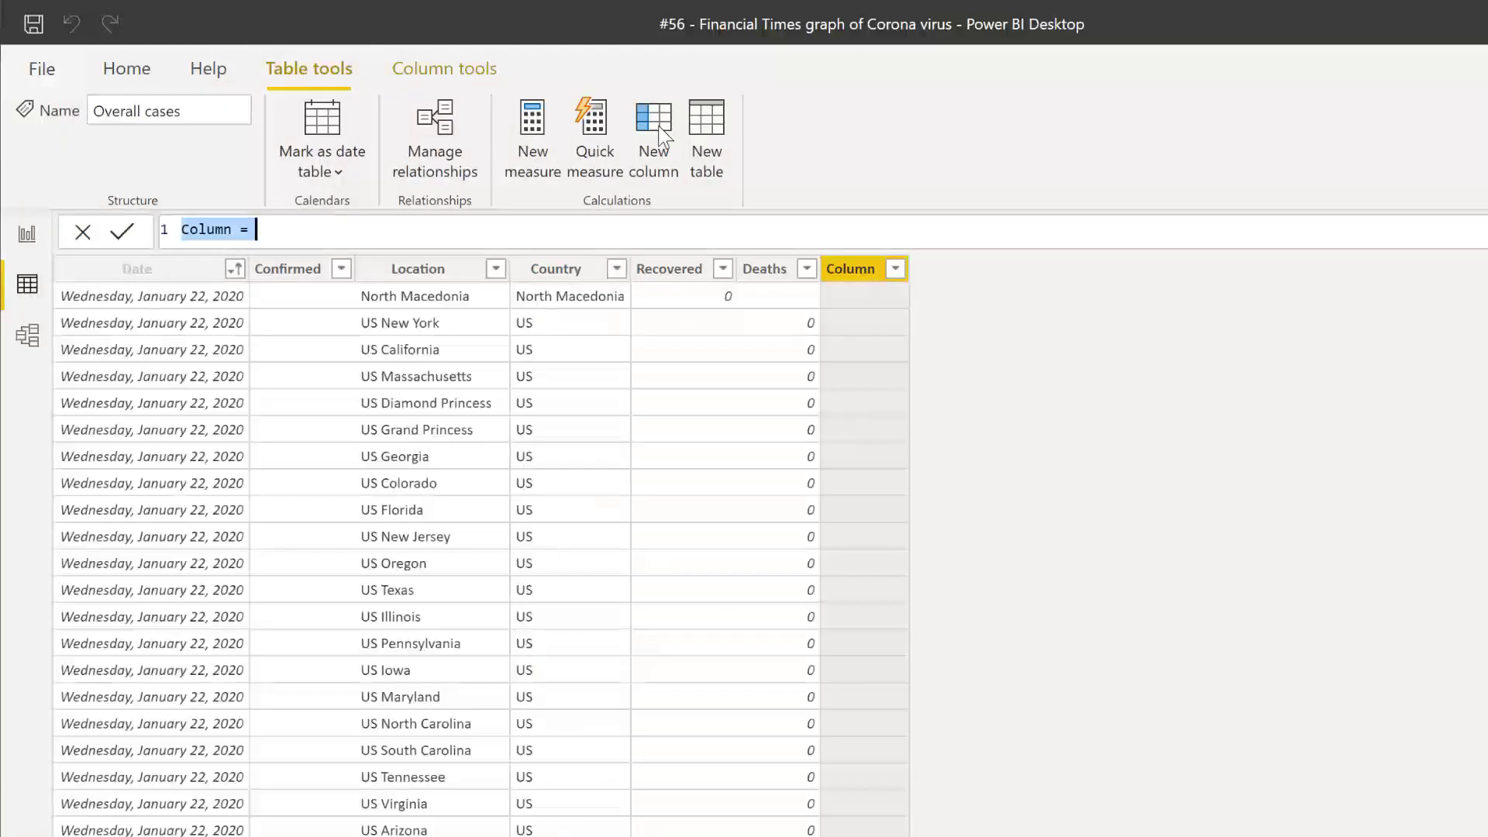
{"action": "type", "text": "date "}
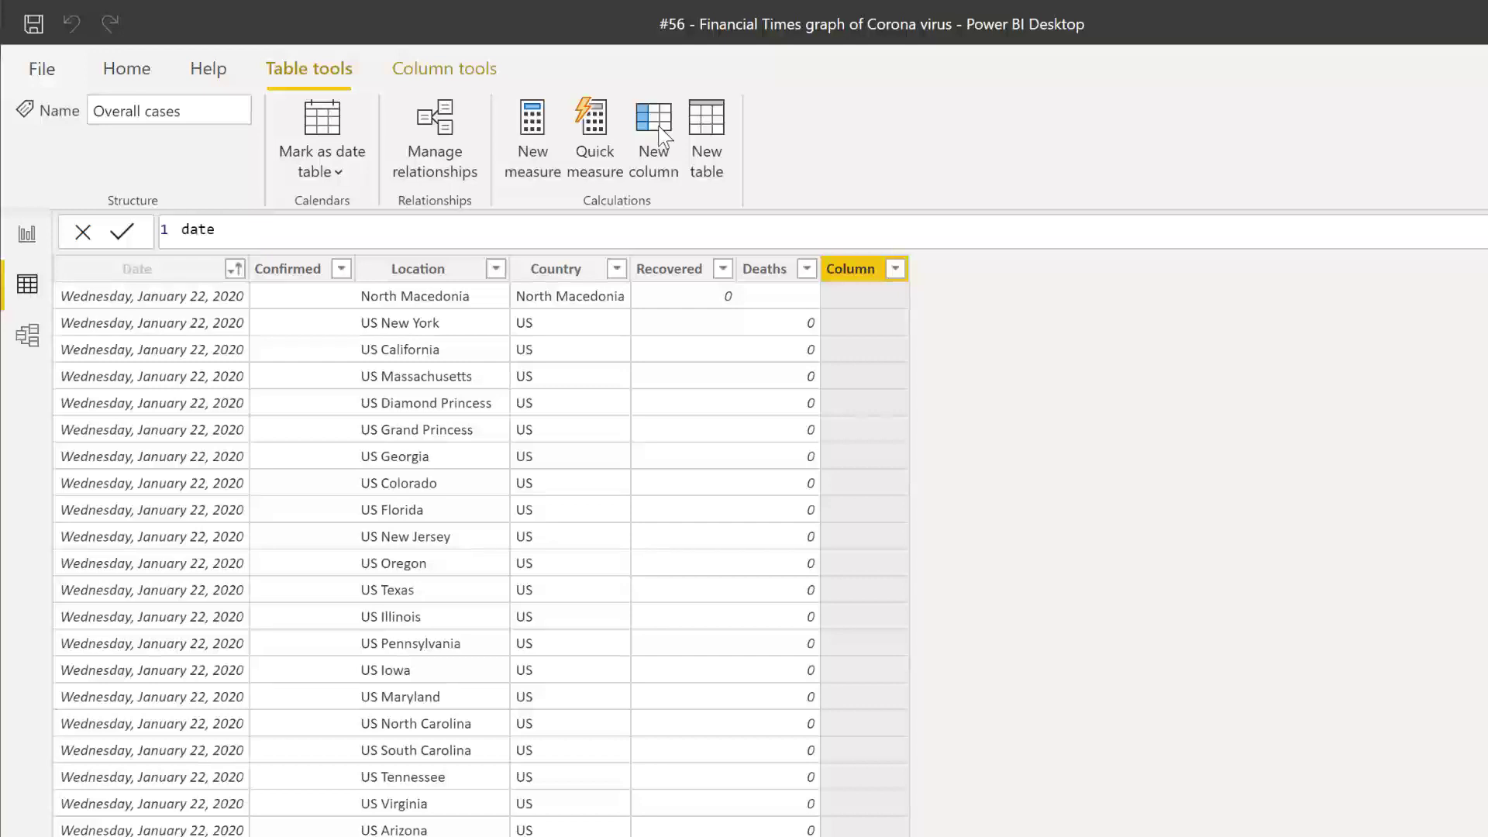
{"action": "type", "text": "100th case"}
{"action": "key", "text": "Left"}
{"action": "key", "text": "Left"}
{"action": "key", "text": "Left"}
{"action": "key", "text": "Left"}
{"action": "key", "text": "Left"}
{"action": "key", "text": "Left"}
{"action": "key", "text": "Left"}
{"action": "key", "text": "Left"}
{"action": "key", "text": "Left"}
{"action": "key", "text": "Left"}
{"action": "key", "text": "Left"}
{"action": "type", "text": "first"}
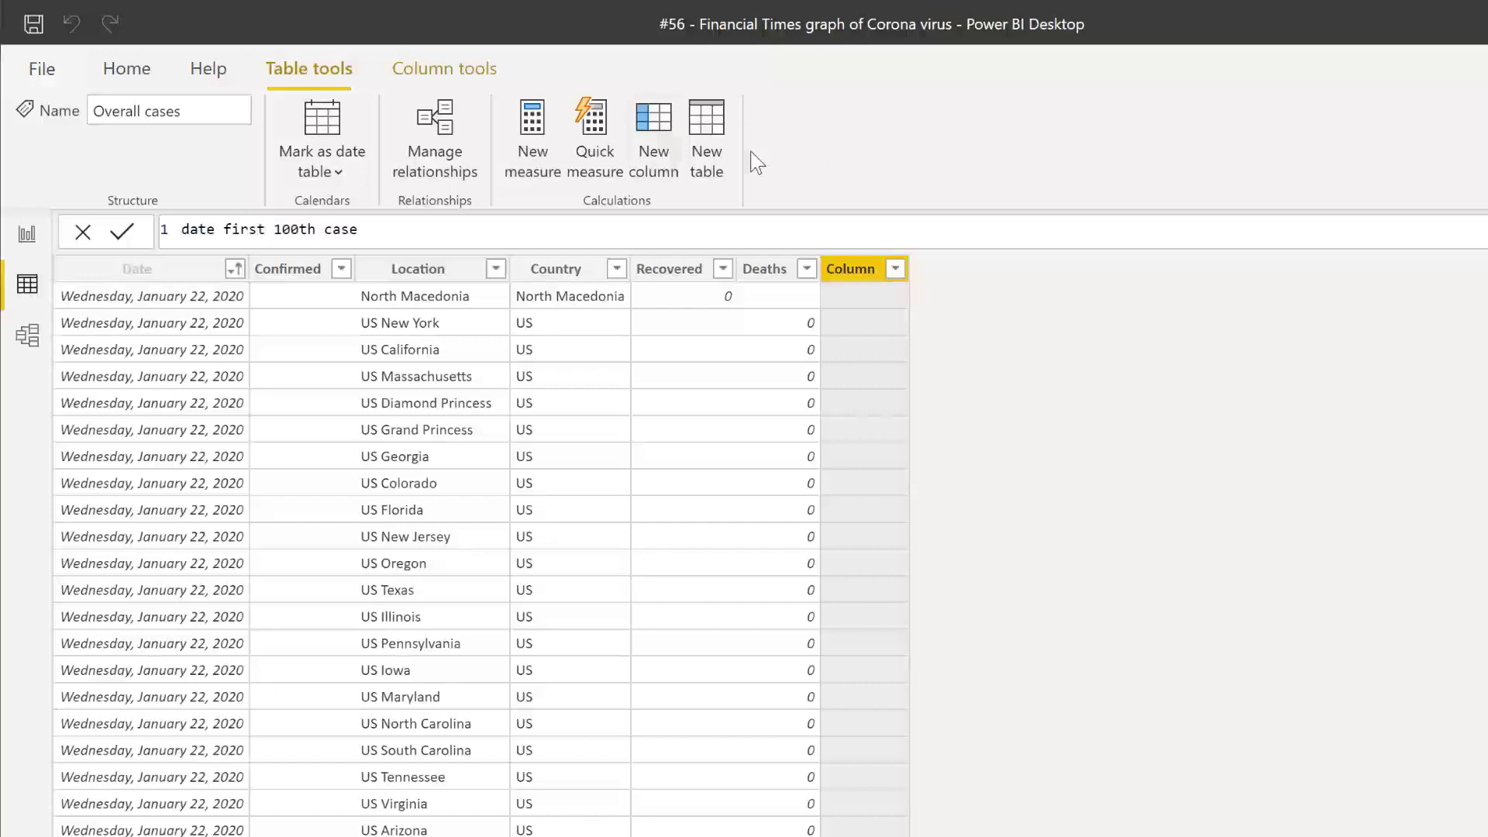
{"action": "left_click", "coordinate": [535, 229]}
- Begin the formula with CALCULATE( and MIN( on separate lines
{"action": "type", "text": "="}
{"action": "key", "text": "shift+Return"}
{"action": "type", "text": "c"}
{"action": "key", "text": "Tab"}
{"action": "key", "text": "shift+Return"}
{"action": "type", "text": "min"}
{"action": "key", "text": "Tab"}
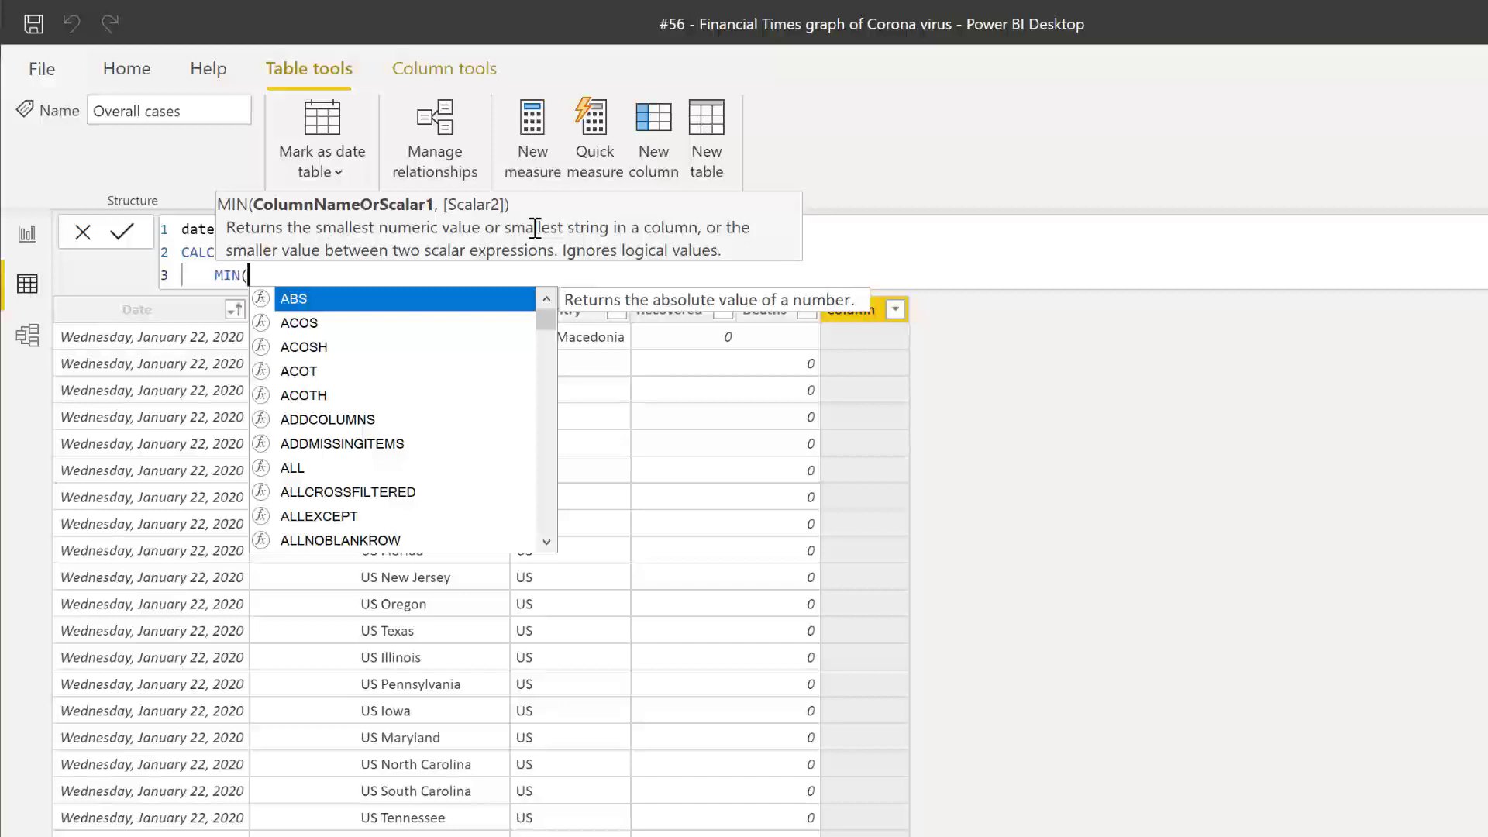
- Make 'Overall cases'[Date] MIN's argument and start FILTER( on a new line
{"action": "type", "text": "c"}
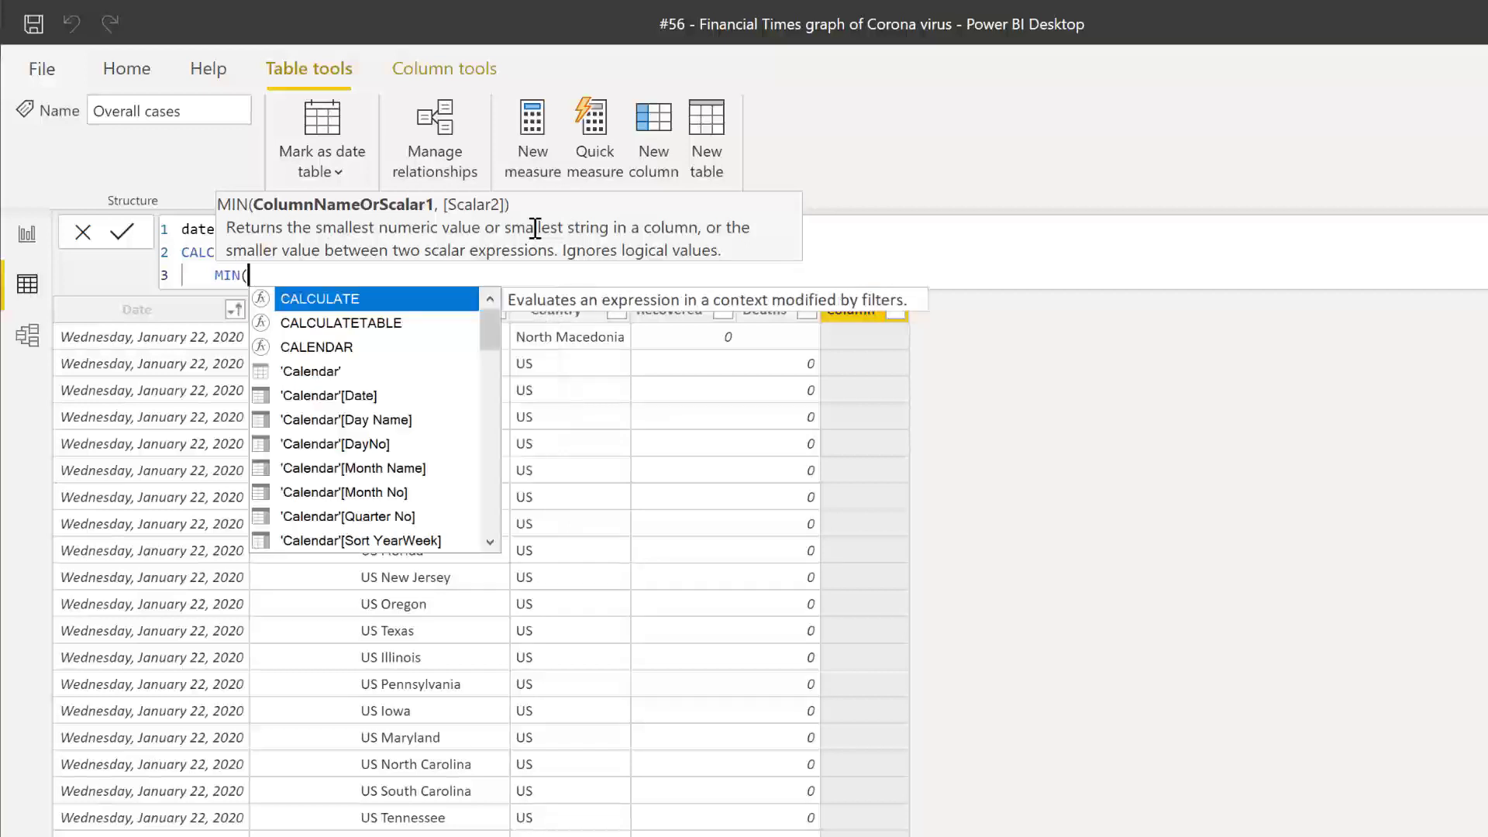
{"action": "key", "text": "BackSpace"}
{"action": "type", "text": "date"}
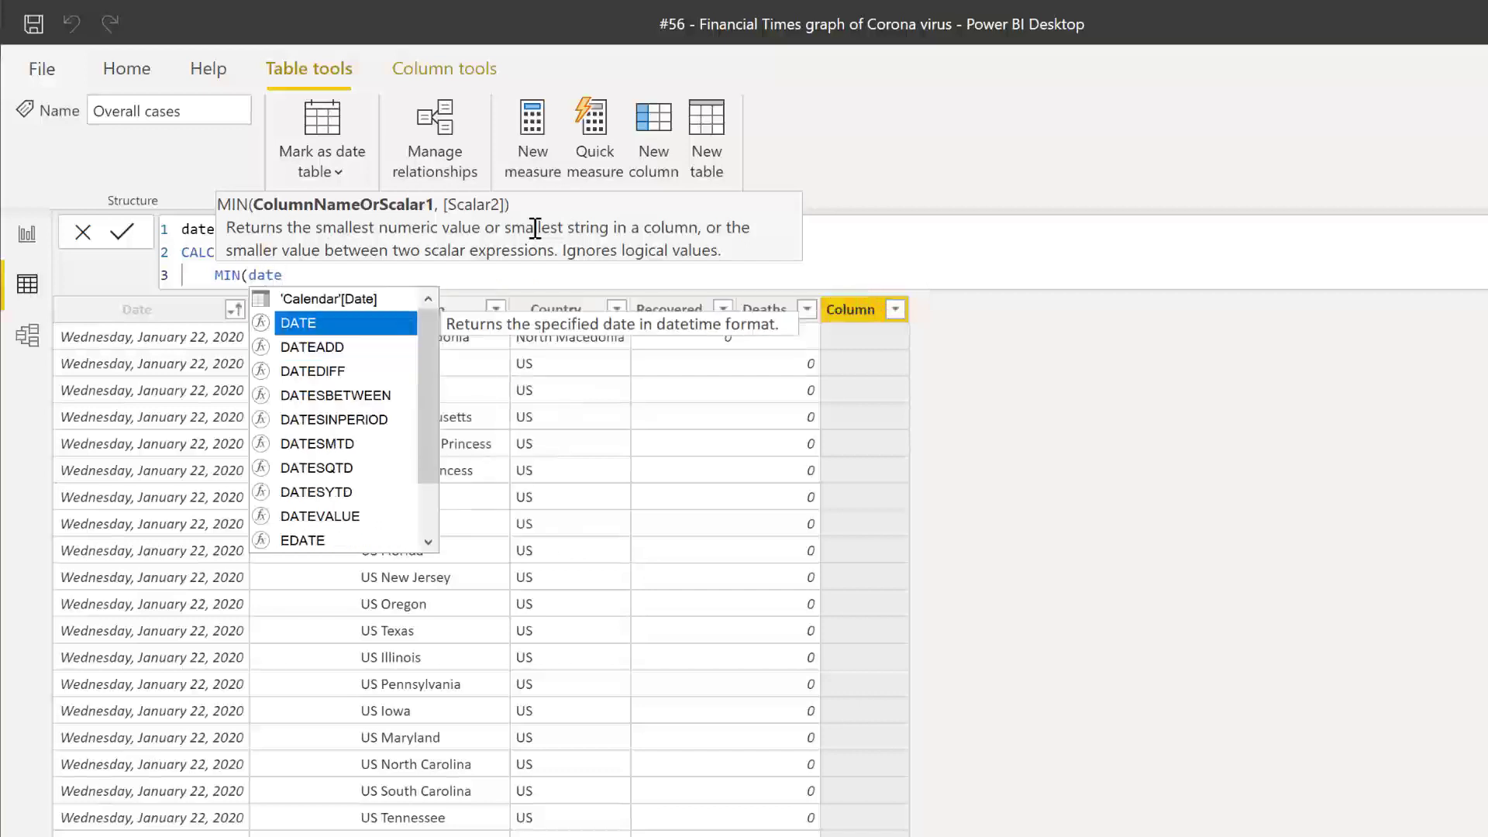
{"action": "type", "text": ")"}
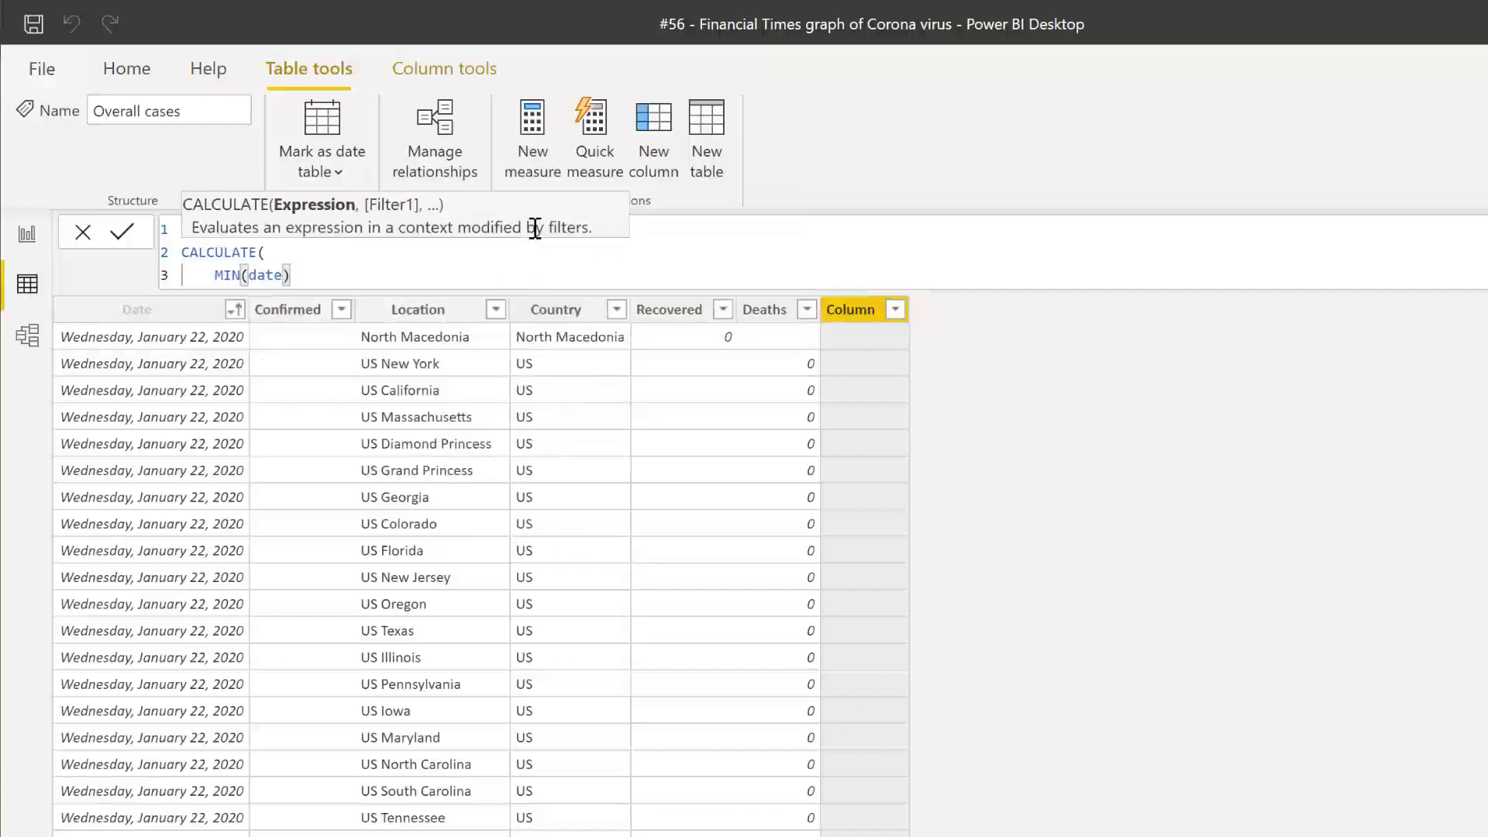
{"action": "key", "text": "shift+Left"}
{"action": "key", "text": "shift+Left"}
{"action": "key", "text": "shift+Left"}
{"action": "key", "text": "shift+Left"}
{"action": "key", "text": "shift+Left"}
{"action": "key", "text": "BackSpace"}
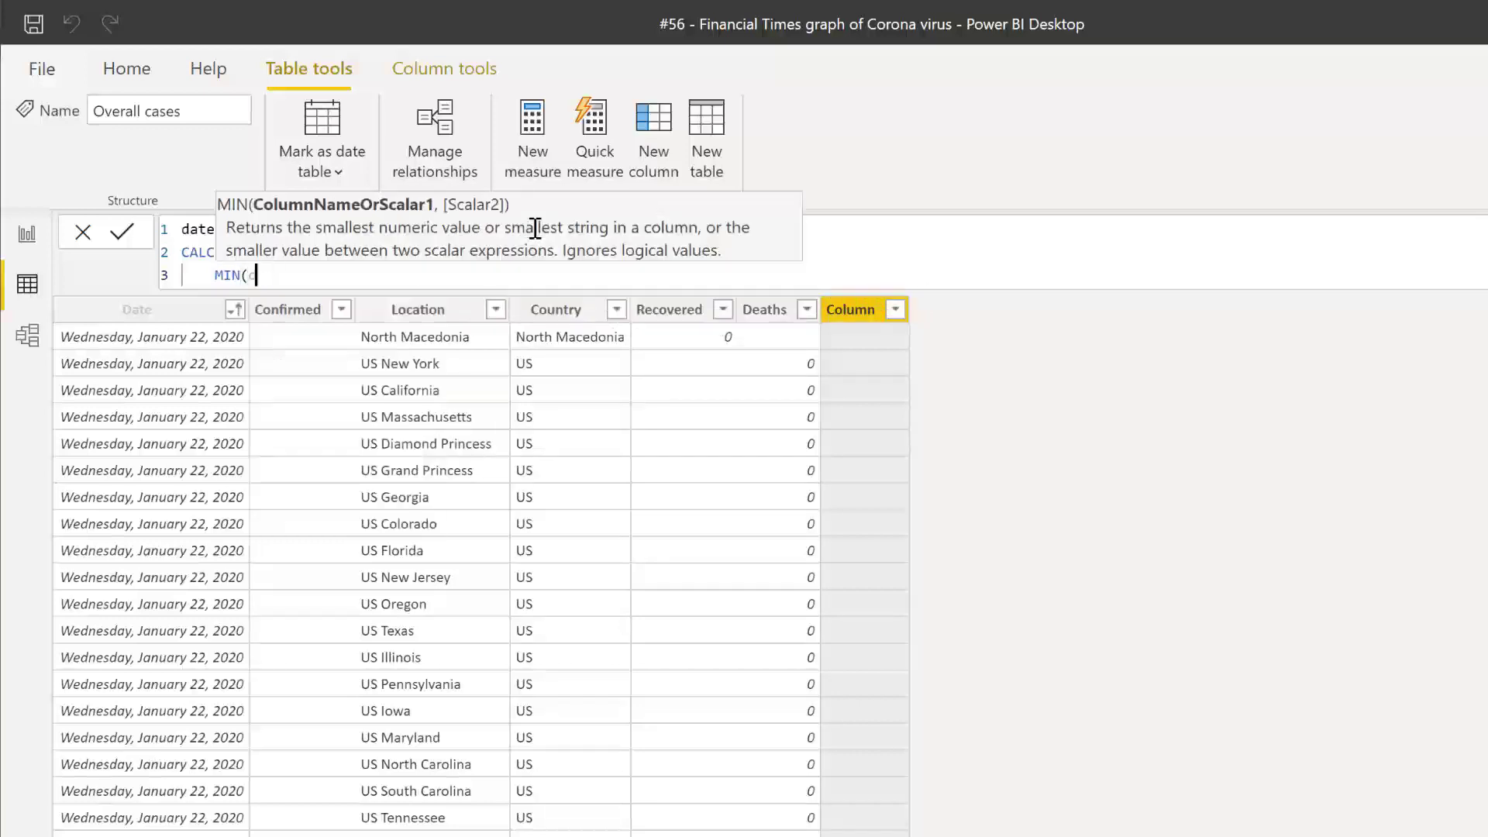
{"action": "type", "text": "over"}
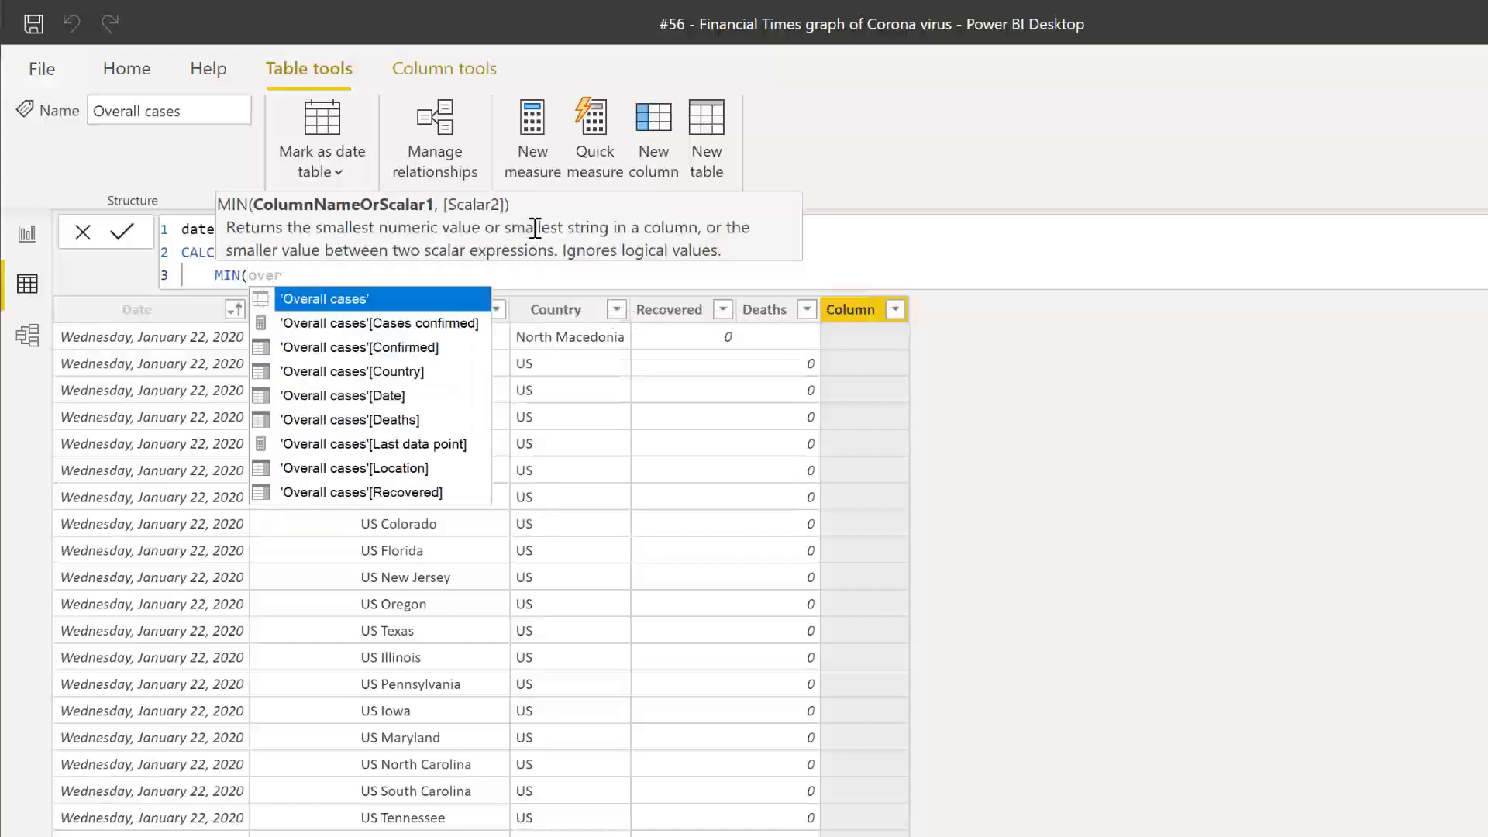
{"action": "key", "text": "Down"}
{"action": "key", "text": "Down"}
{"action": "key", "text": "Down"}
{"action": "key", "text": "Down"}
{"action": "key", "text": "Tab"}
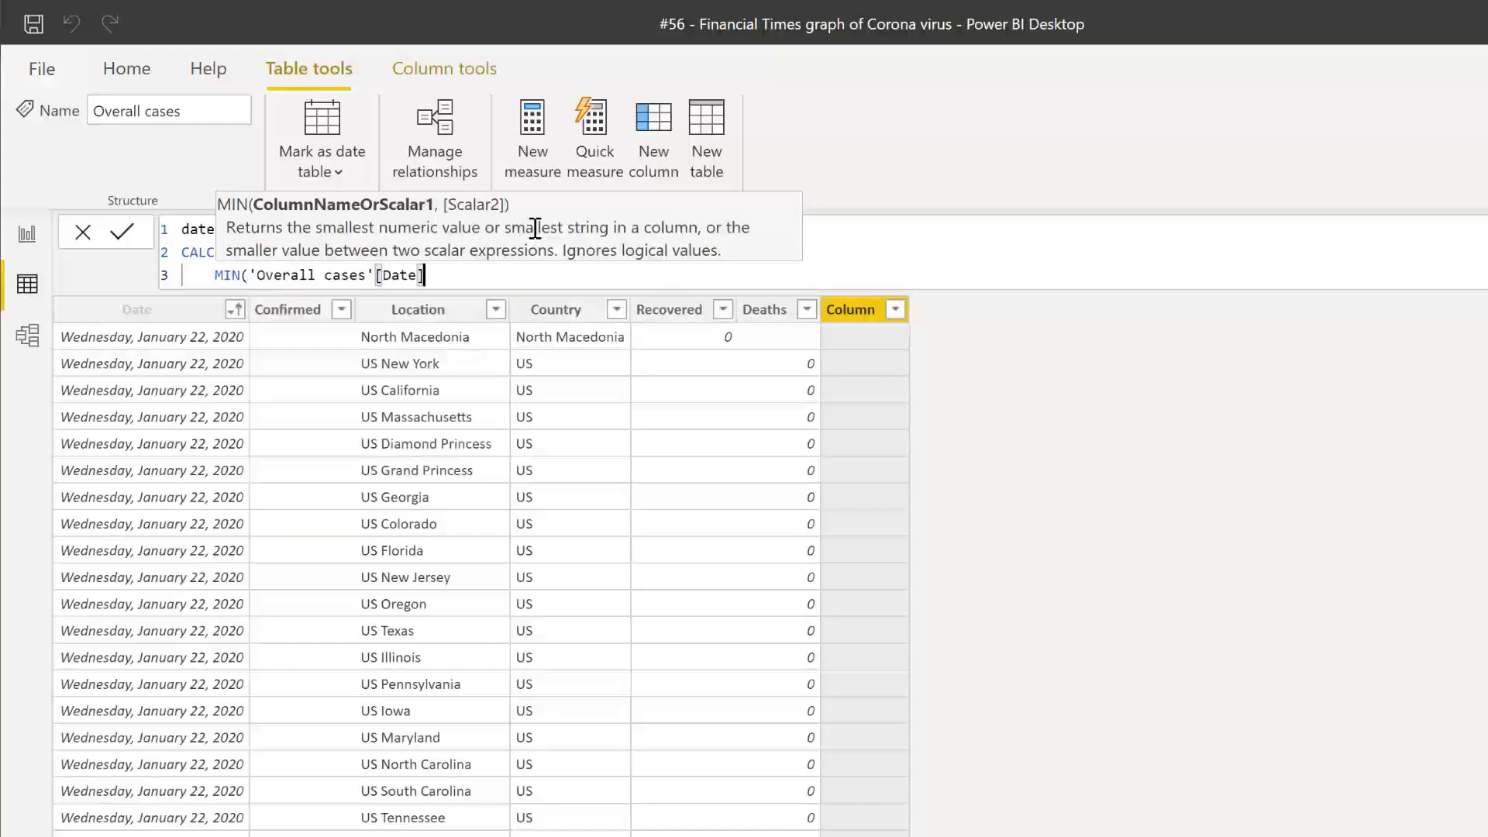
{"action": "type", "text": "),"}
{"action": "key", "text": "shift+Return"}
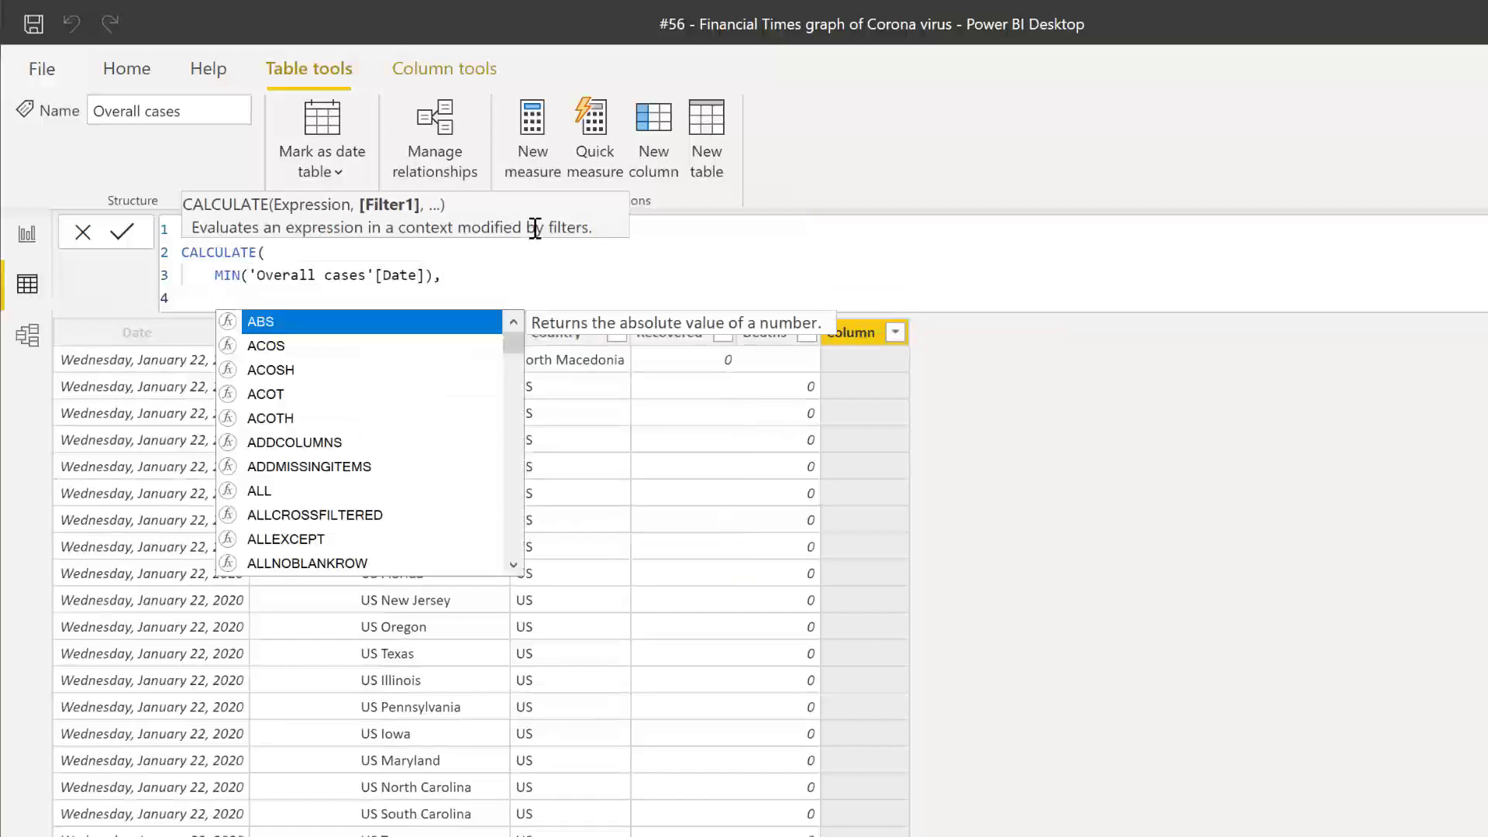
{"action": "type", "text": "FILTER("}
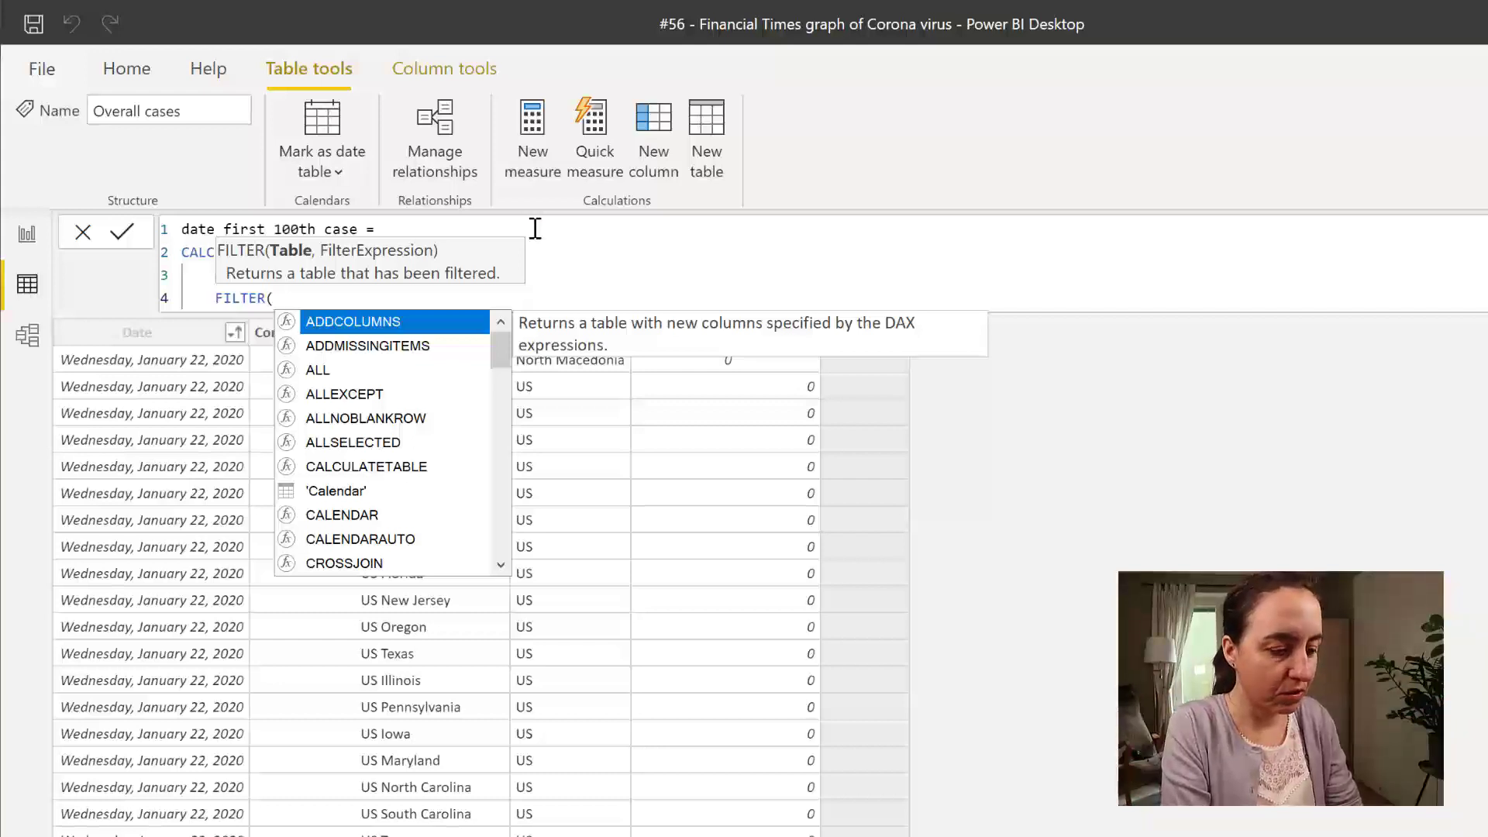
- Filter 'Overall cases' where Country equals EARLIER('Overall cases'[Country])
{"action": "type", "text": "'O"}
{"action": "key", "text": "Tab"}
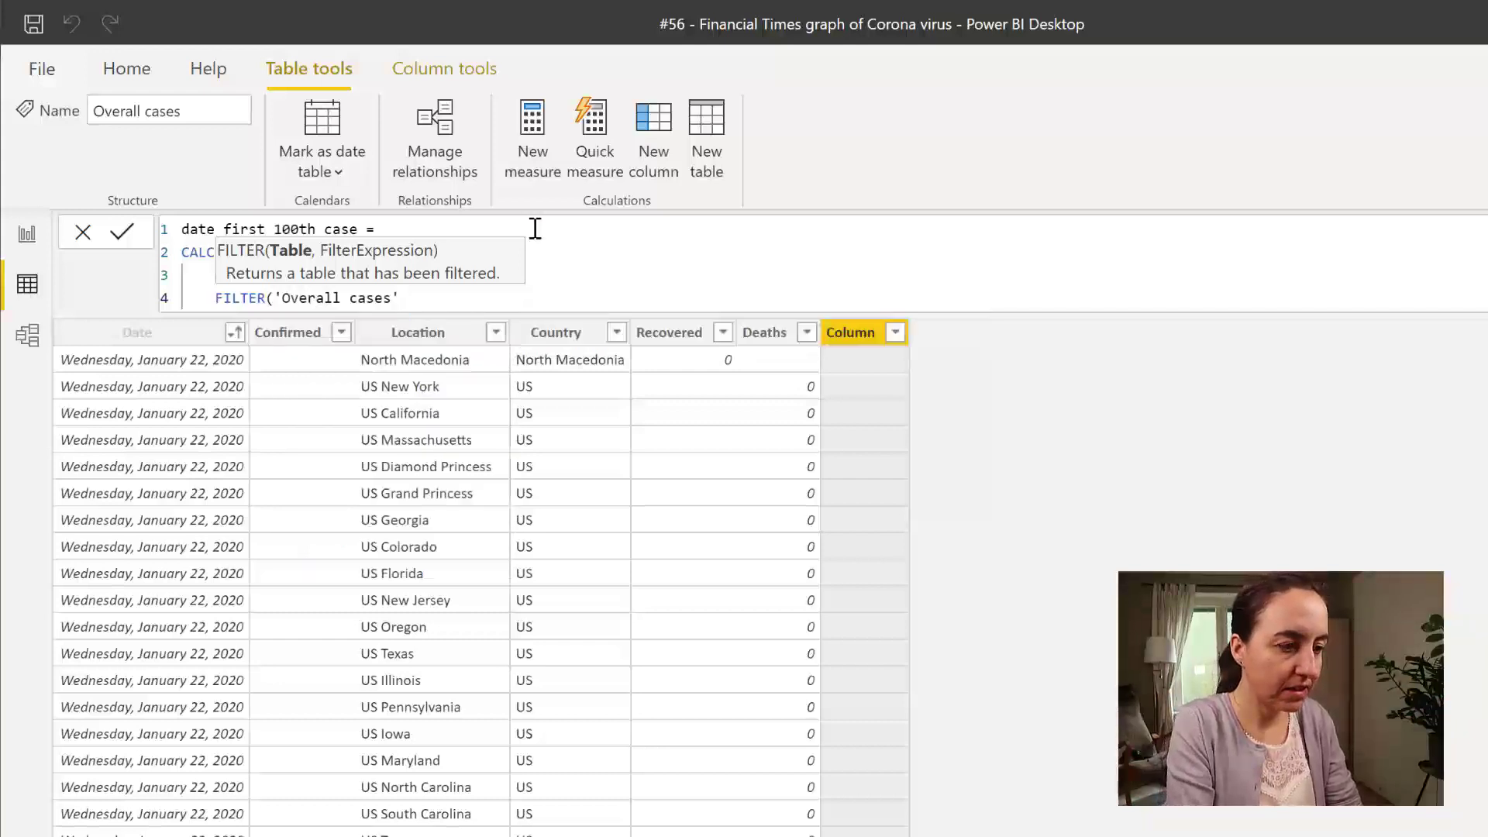
{"action": "type", "text": ", over"}
{"action": "key", "text": "Down"}
{"action": "key", "text": "Down"}
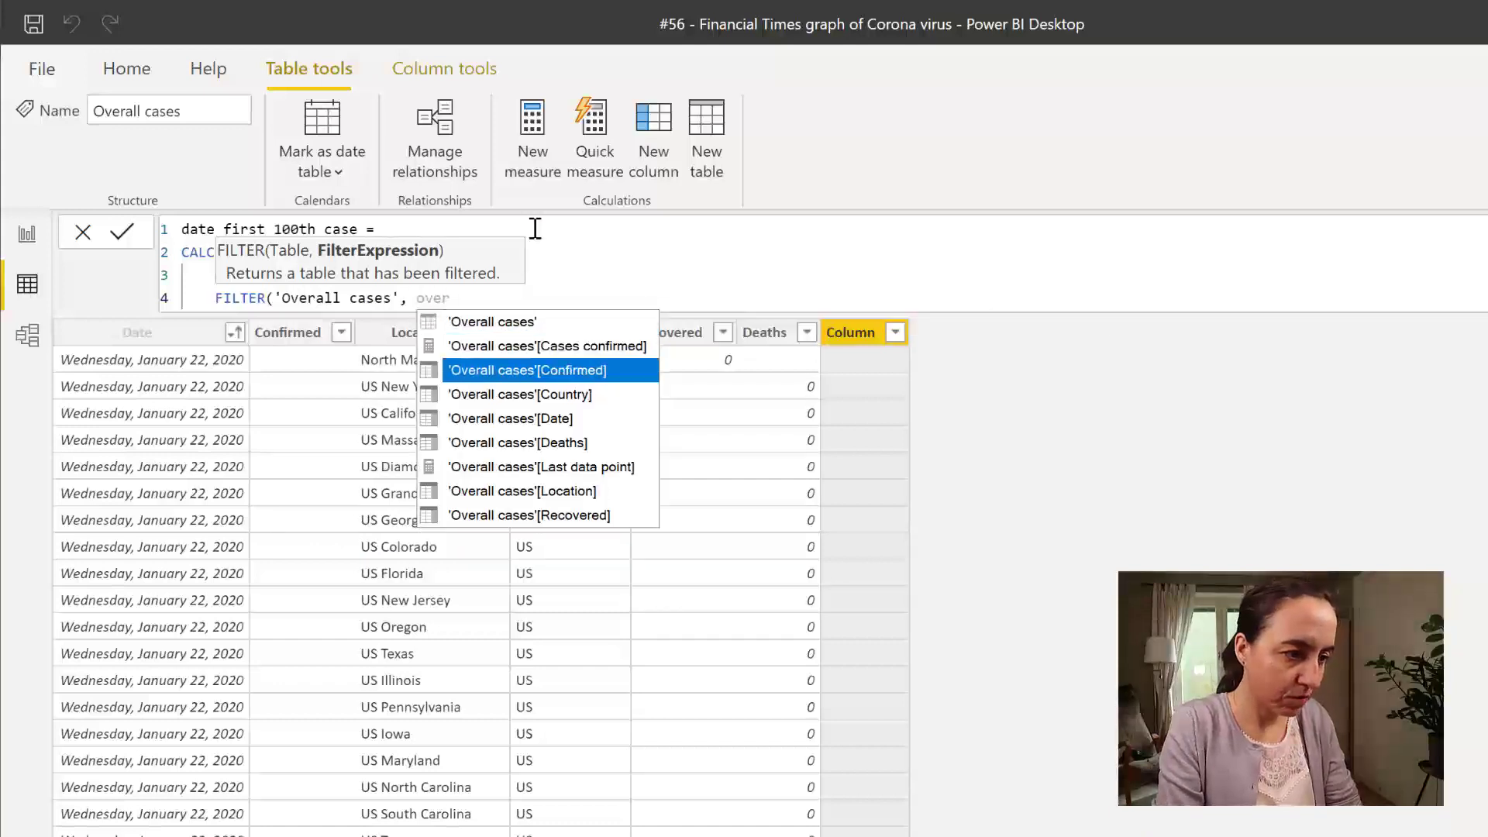
{"action": "key", "text": "Down"}
{"action": "key", "text": "Tab"}
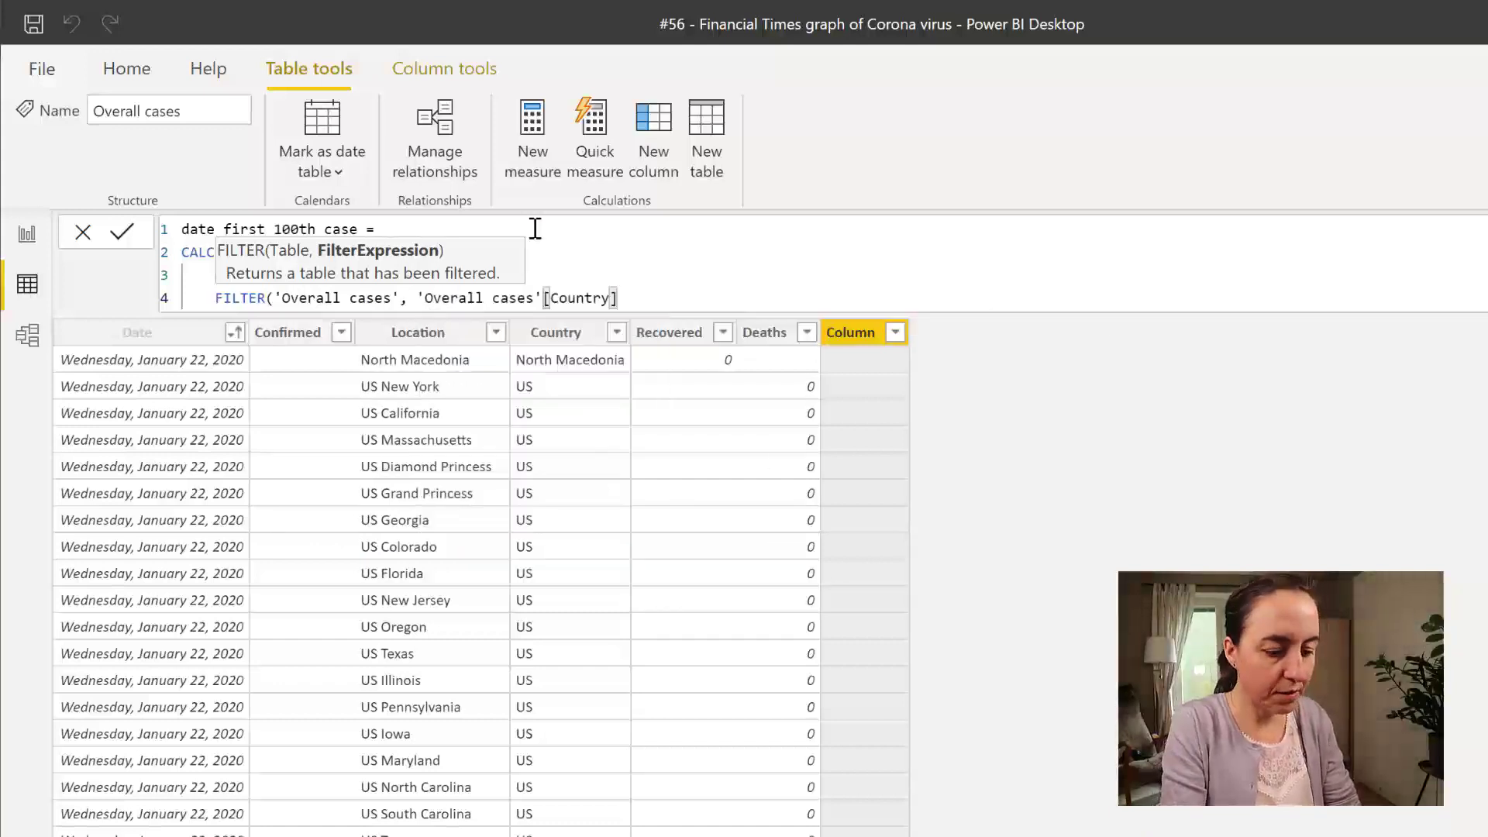
{"action": "key", "text": "BackSpace"}
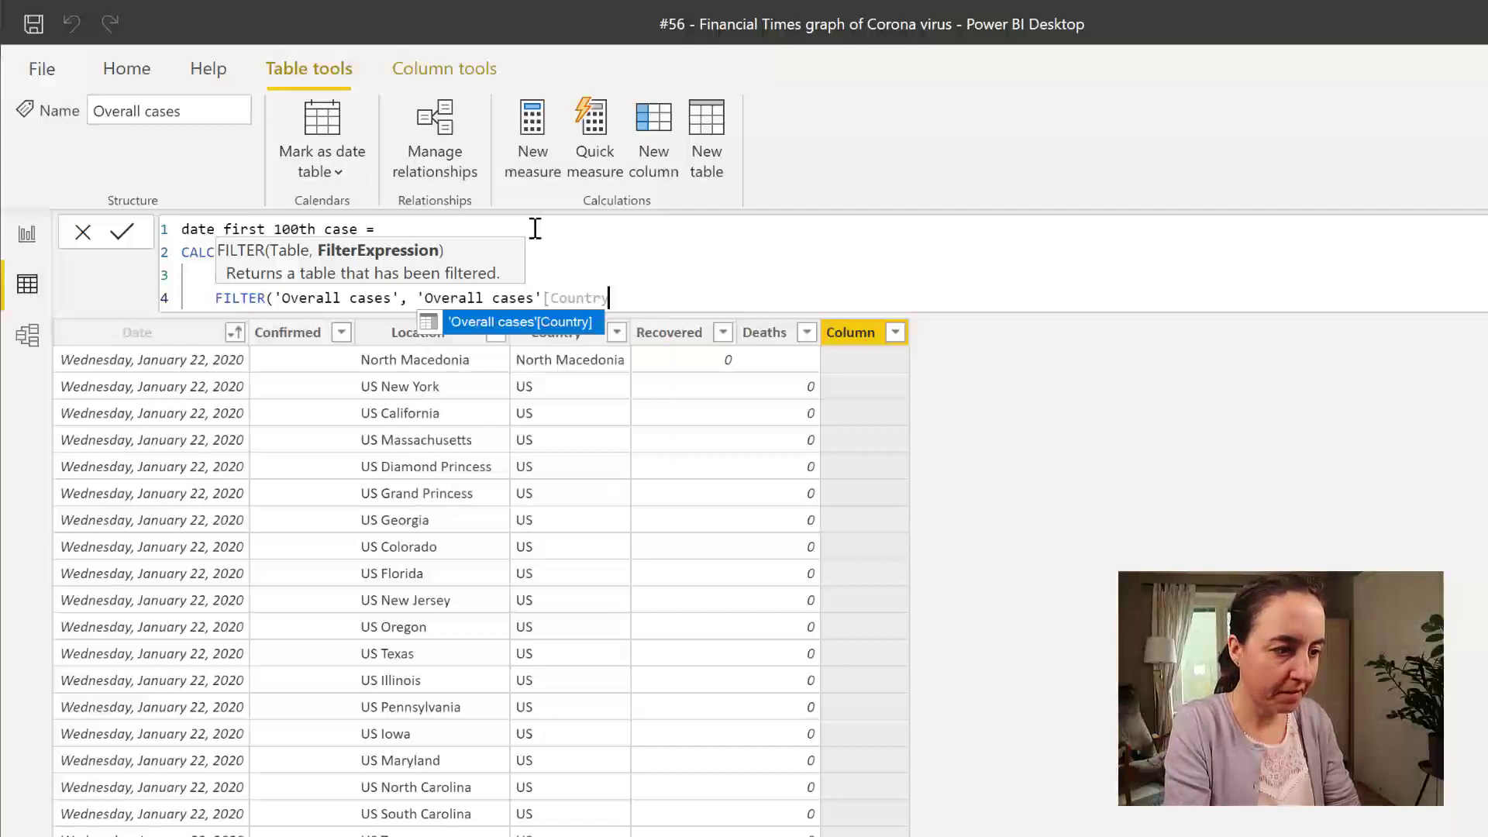
{"action": "type", "text": "]=ear"}
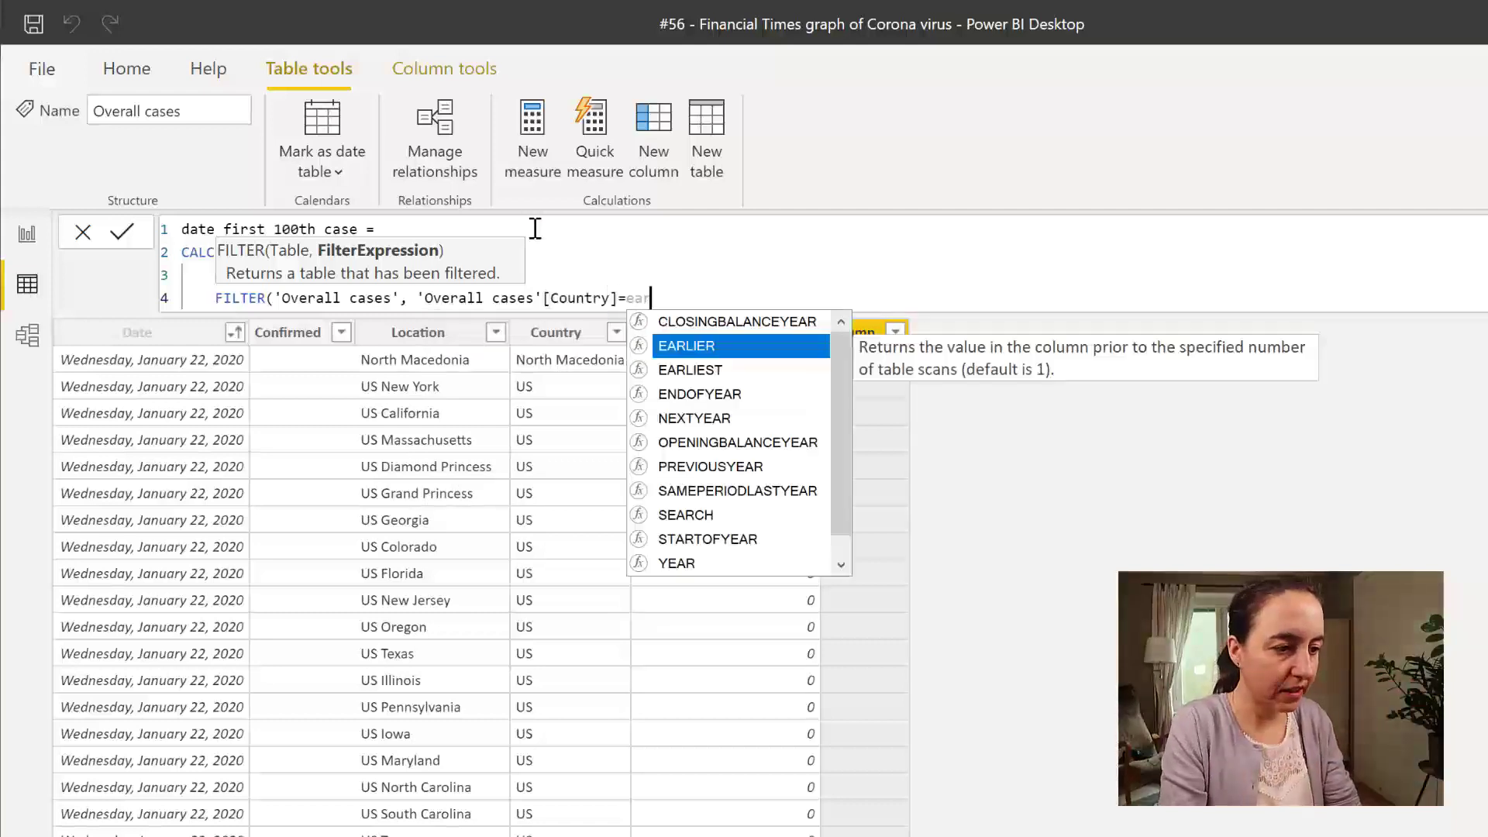
{"action": "key", "text": "Tab"}
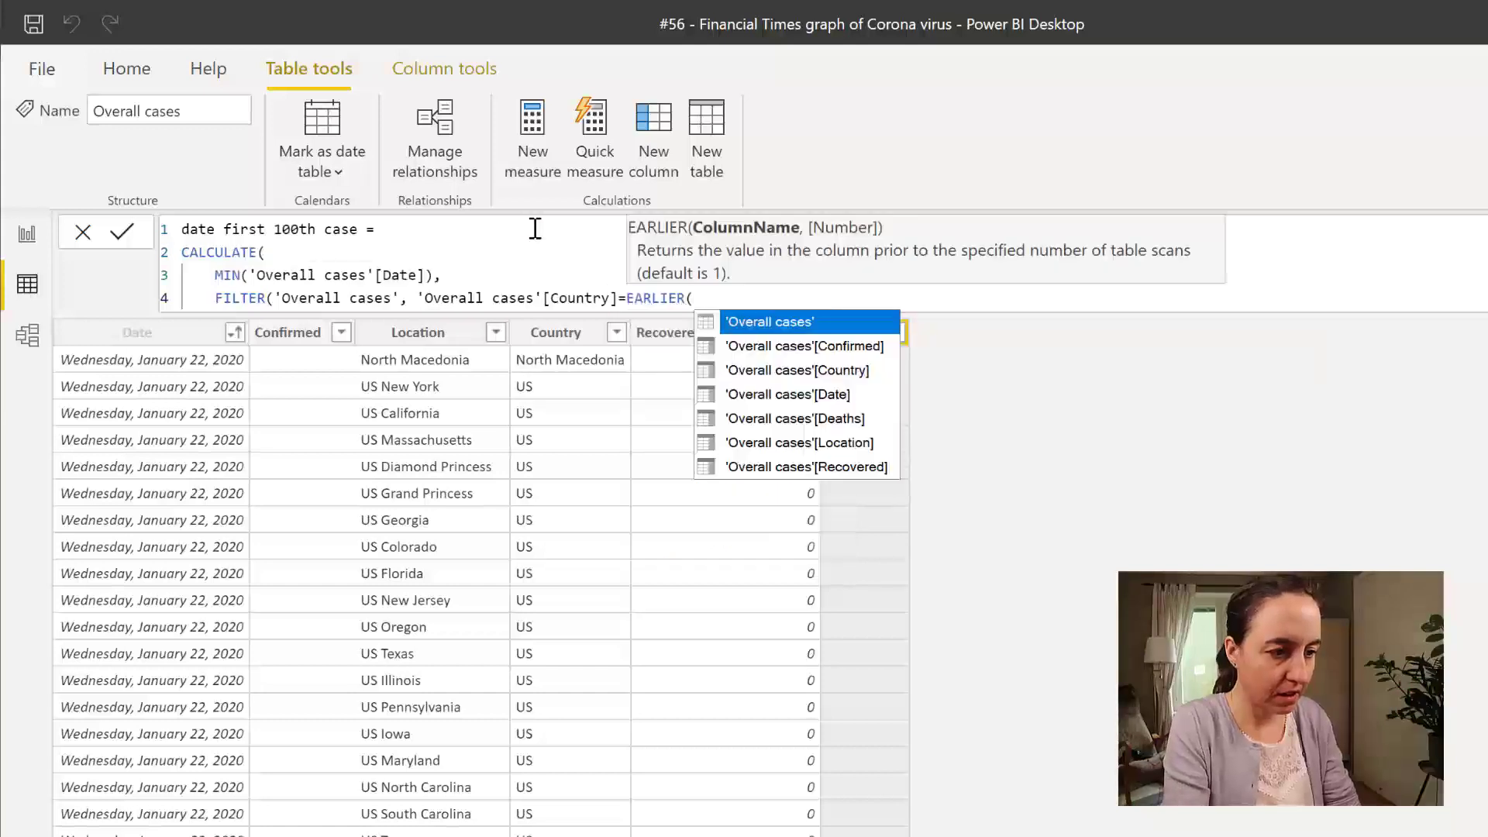
{"action": "key", "text": "Down"}
{"action": "key", "text": "Down"}
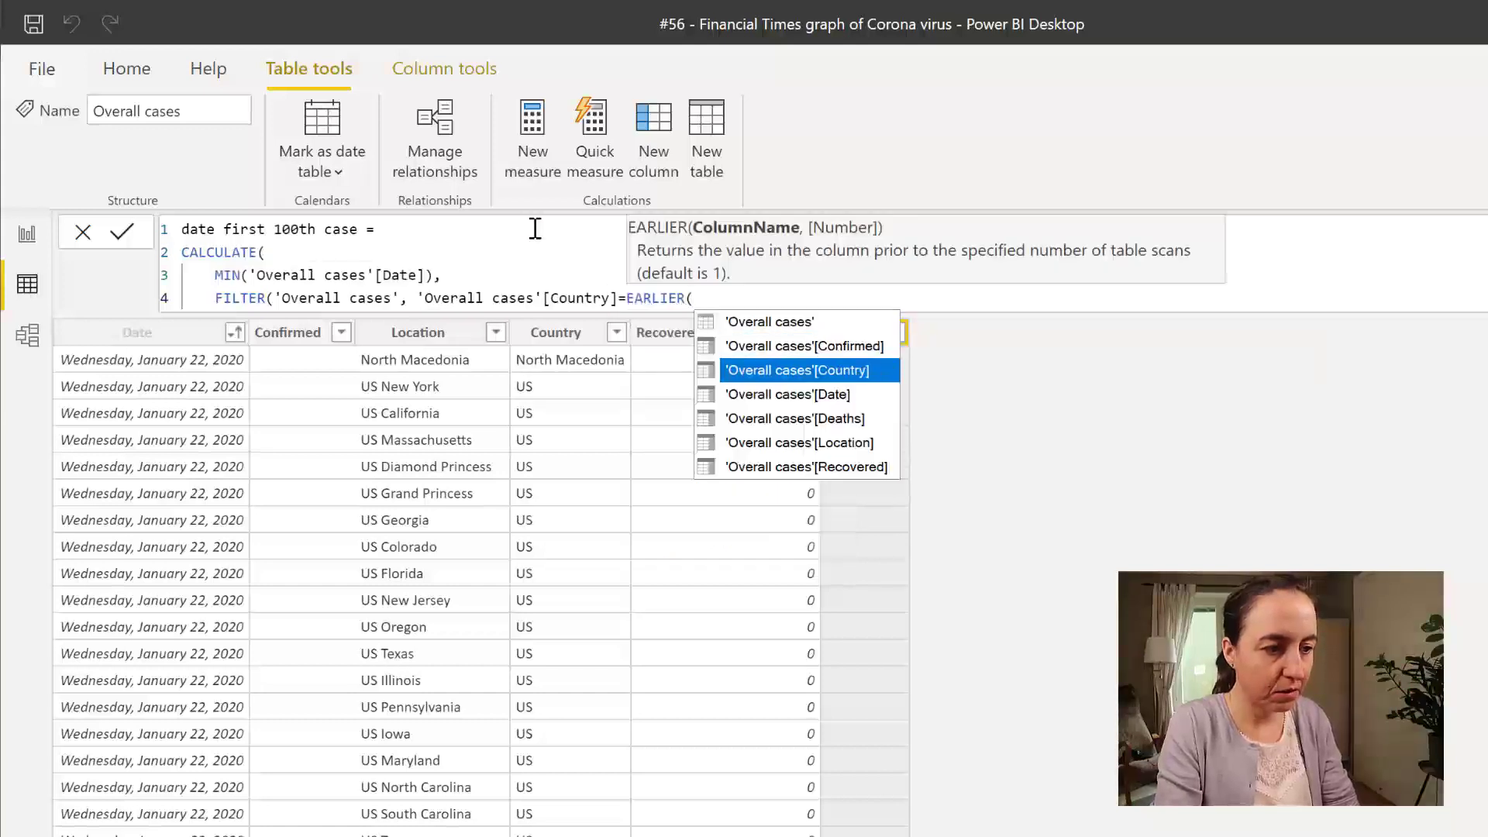
{"action": "key", "text": "Tab"}
{"action": "type", "text": ")"}
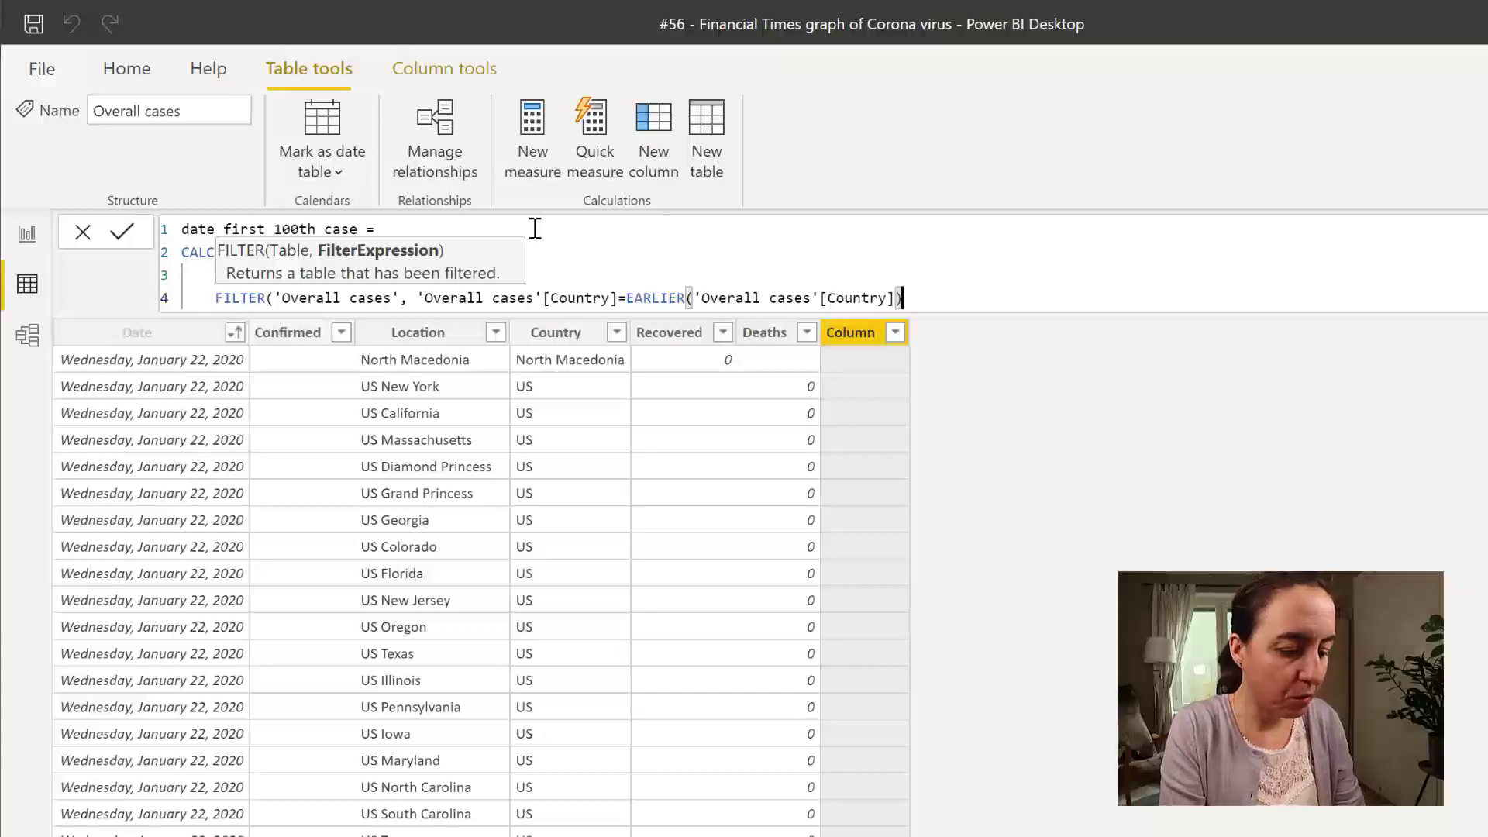
- Close the FILTER and add the condition 'Overall cases'[Confirmed]>100 on a new line
{"action": "type", "text": ","}
{"action": "key", "text": "shift+Return"}
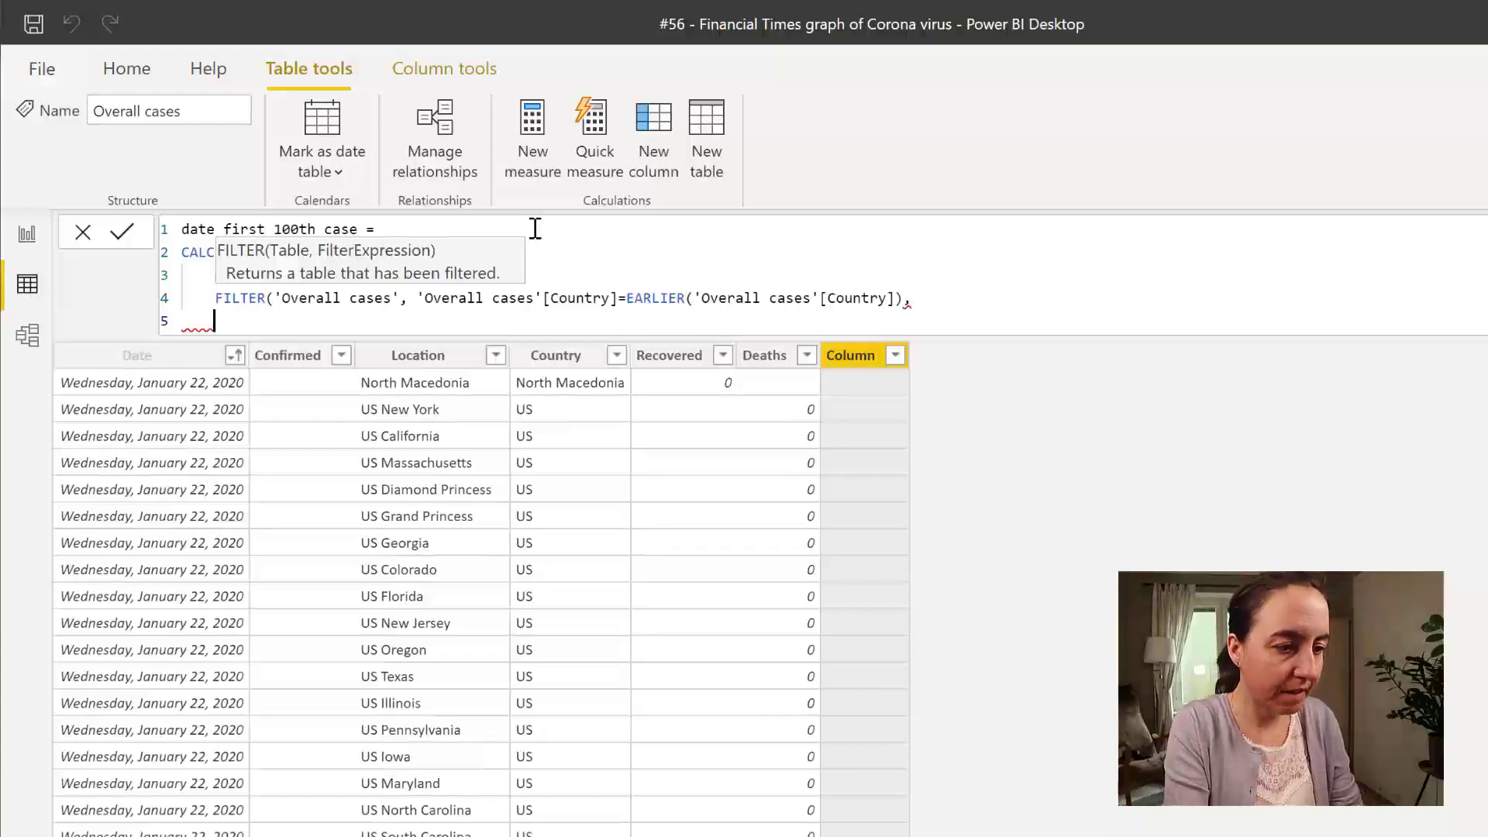
{"action": "key", "text": "BackSpace"}
{"action": "key", "text": "BackSpace"}
{"action": "type", "text": "),"}
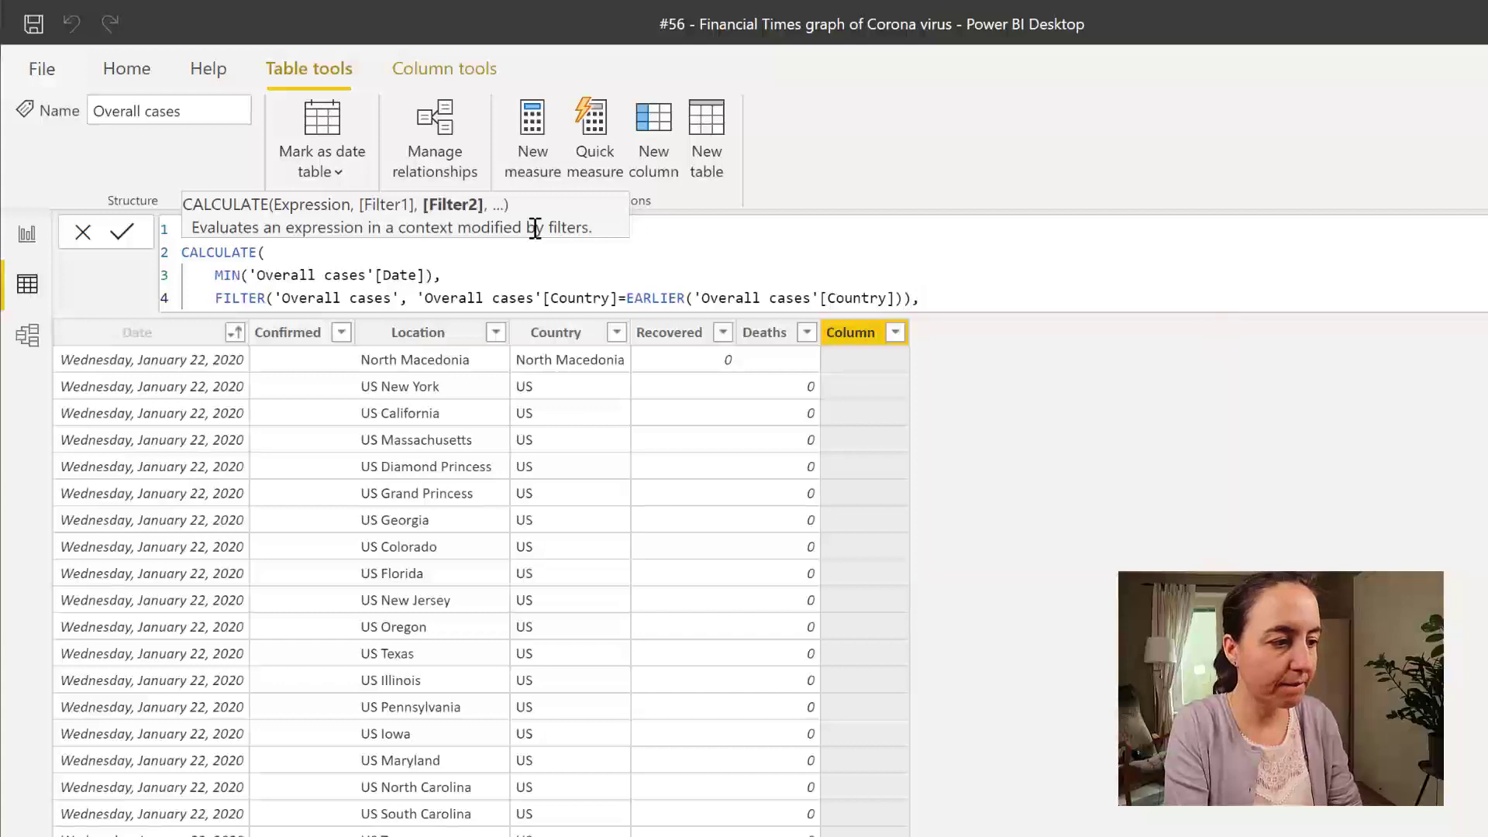
{"action": "key", "text": "shift+Return"}
{"action": "type", "text": "f"}
{"action": "key", "text": "BackSpace"}
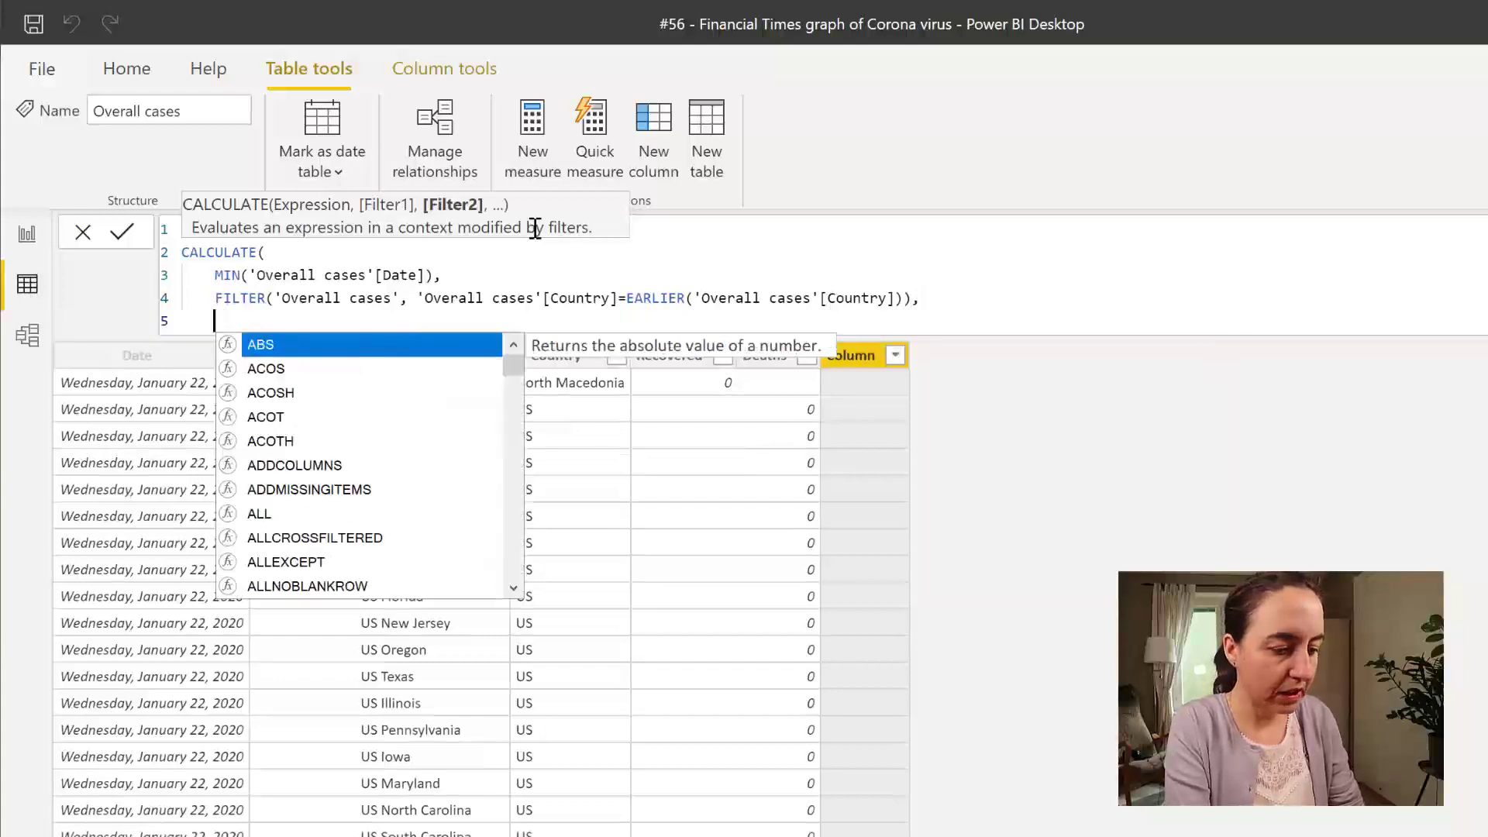
{"action": "type", "text": "con"}
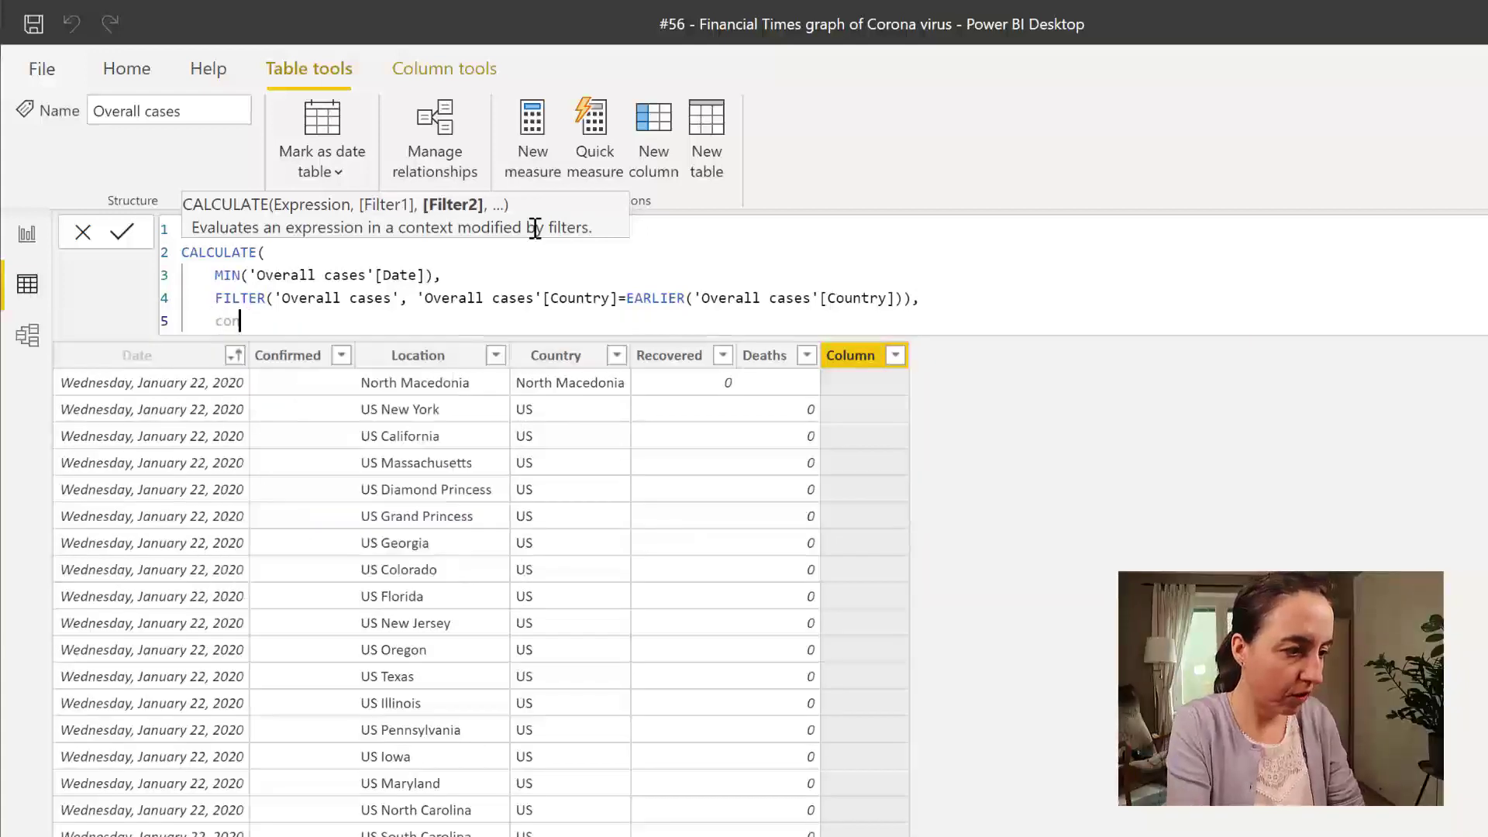
{"action": "type", "text": "gf"}
{"action": "key", "text": "Down"}
{"action": "key", "text": "Down"}
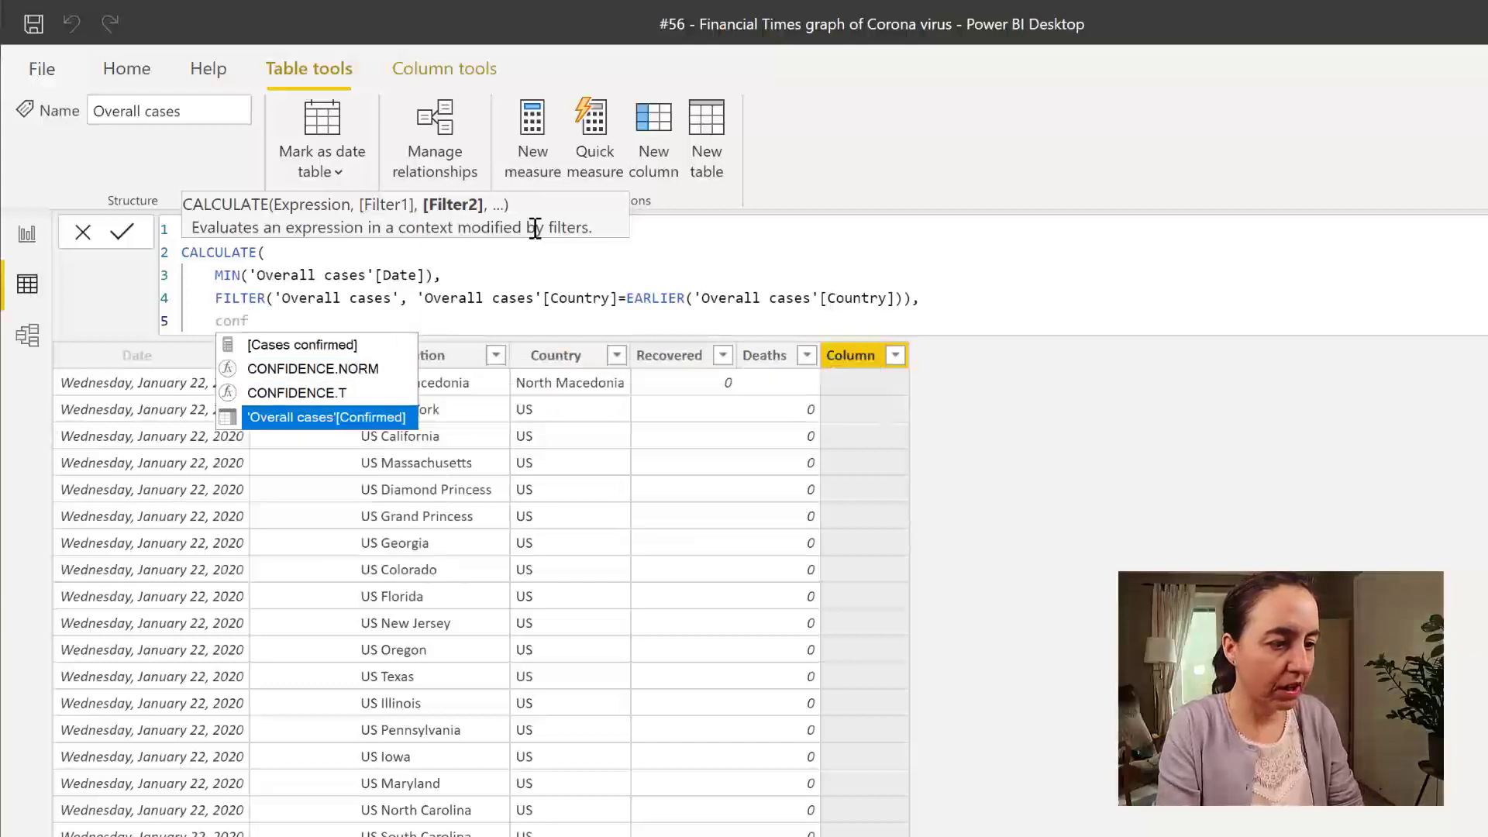
{"action": "key", "text": "Tab"}
{"action": "type", "text": ">100"}
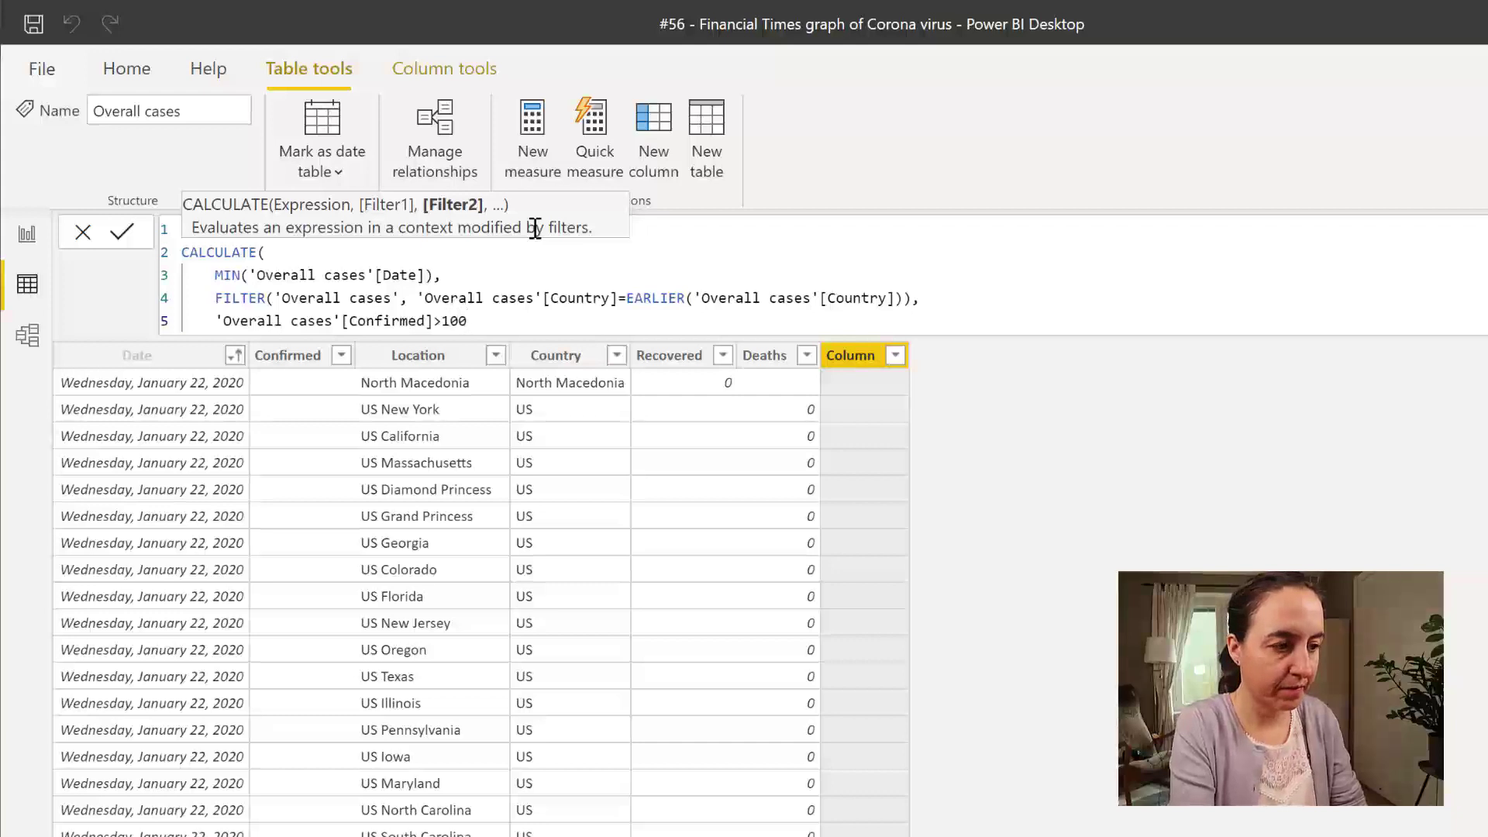
{"action": "type", "text": ")"}
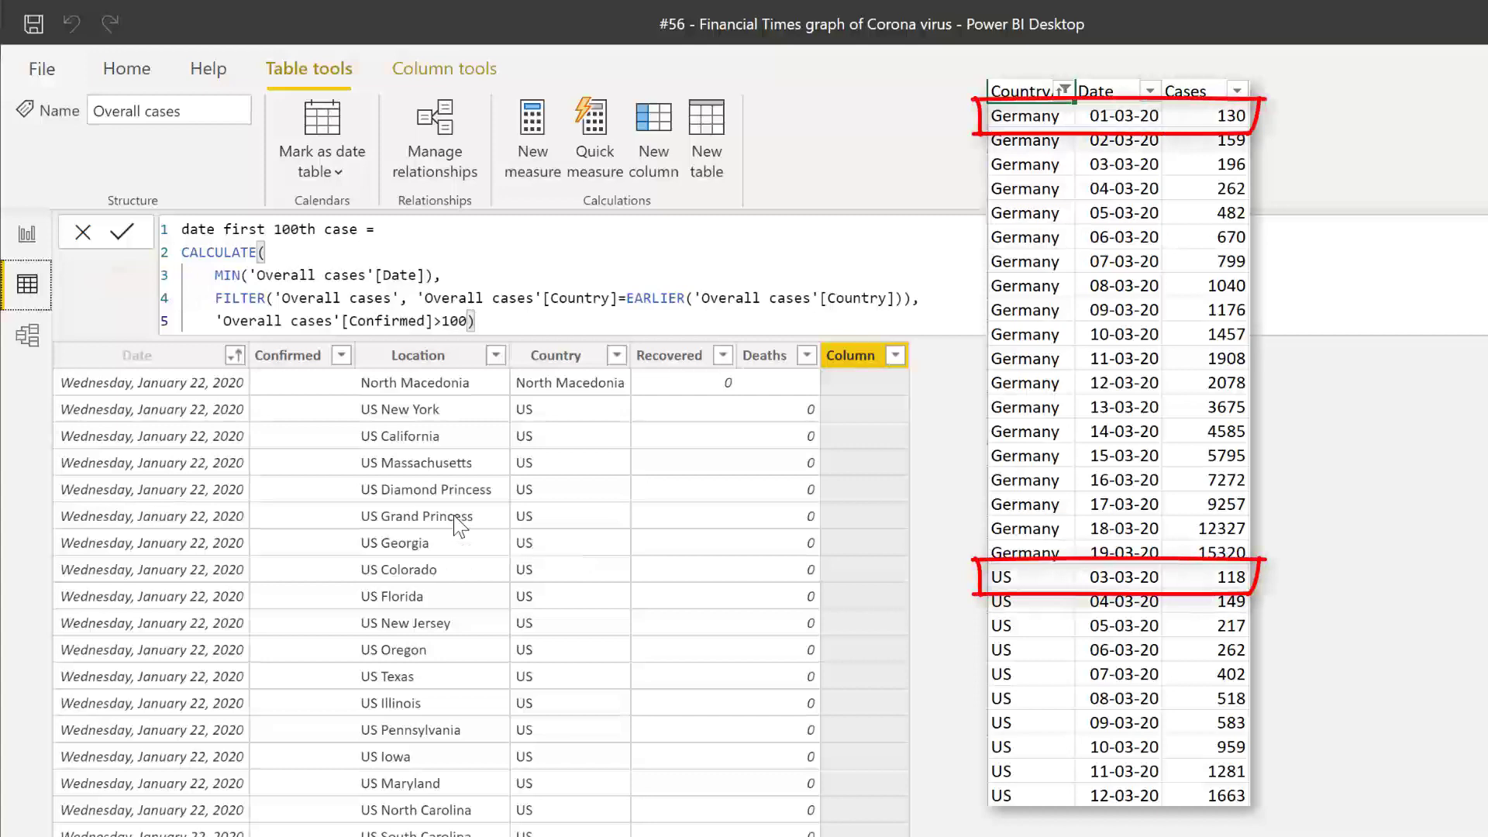
- Commit the column formula and clear all selections in the Country filter
{"action": "key", "text": "Return"}
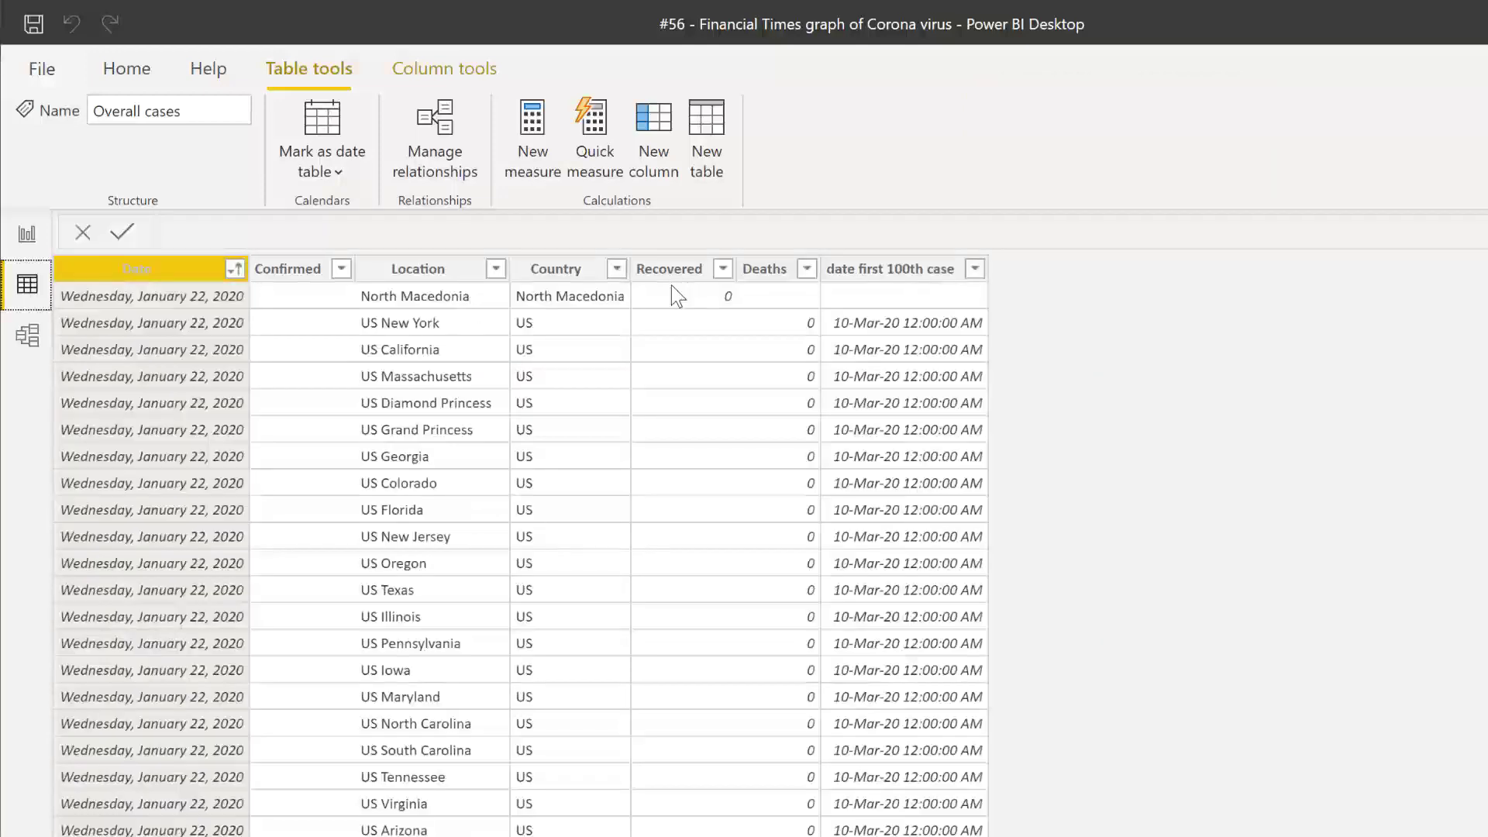
{"action": "left_click", "coordinate": [617, 269]}
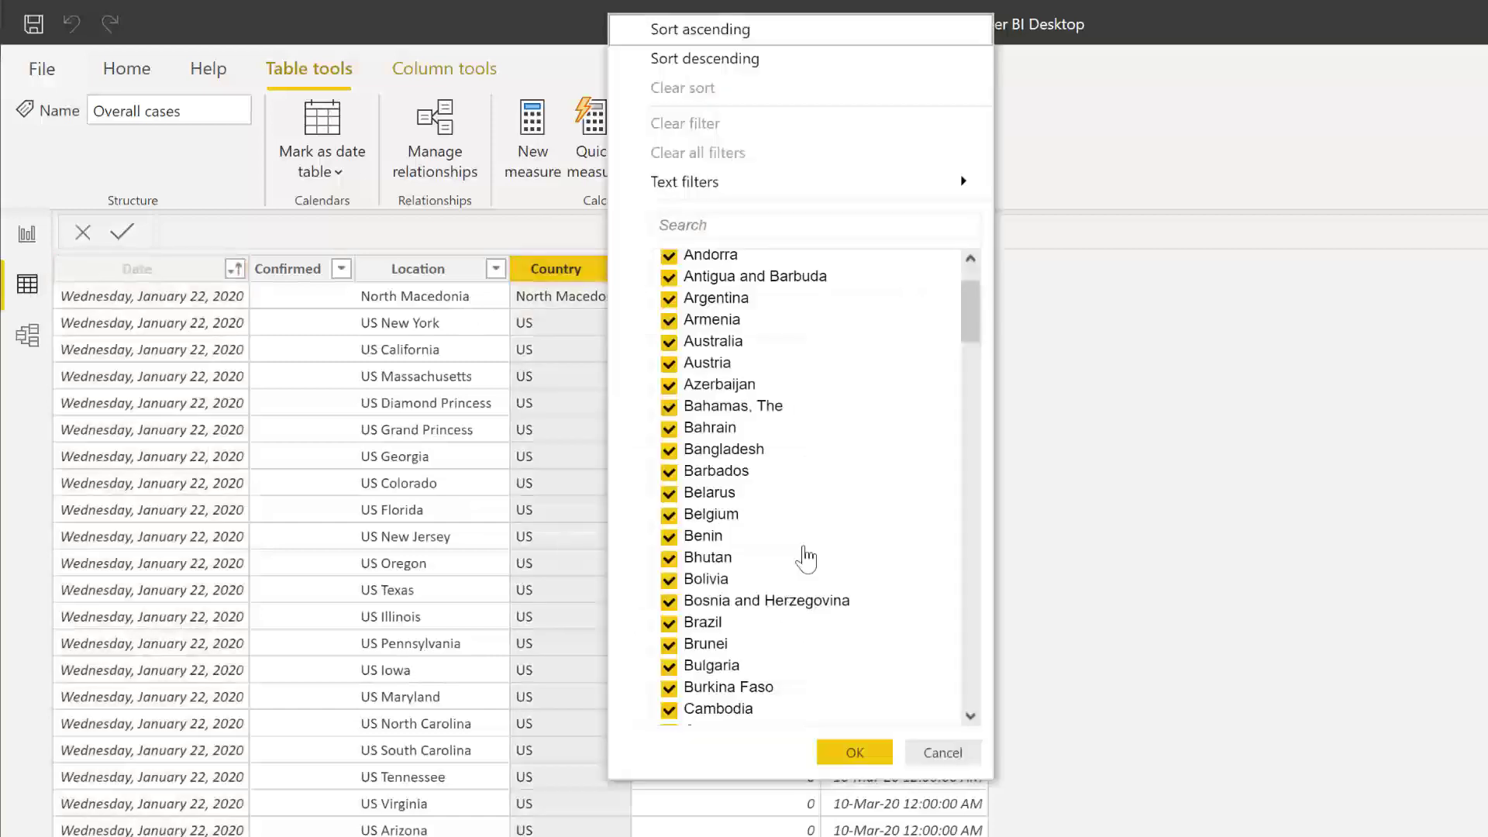
{"action": "scroll", "coordinate": [754, 314], "scroll_direction": "down", "scroll_amount": 10}
{"action": "scroll", "coordinate": [780, 266], "scroll_direction": "up", "scroll_amount": 12}
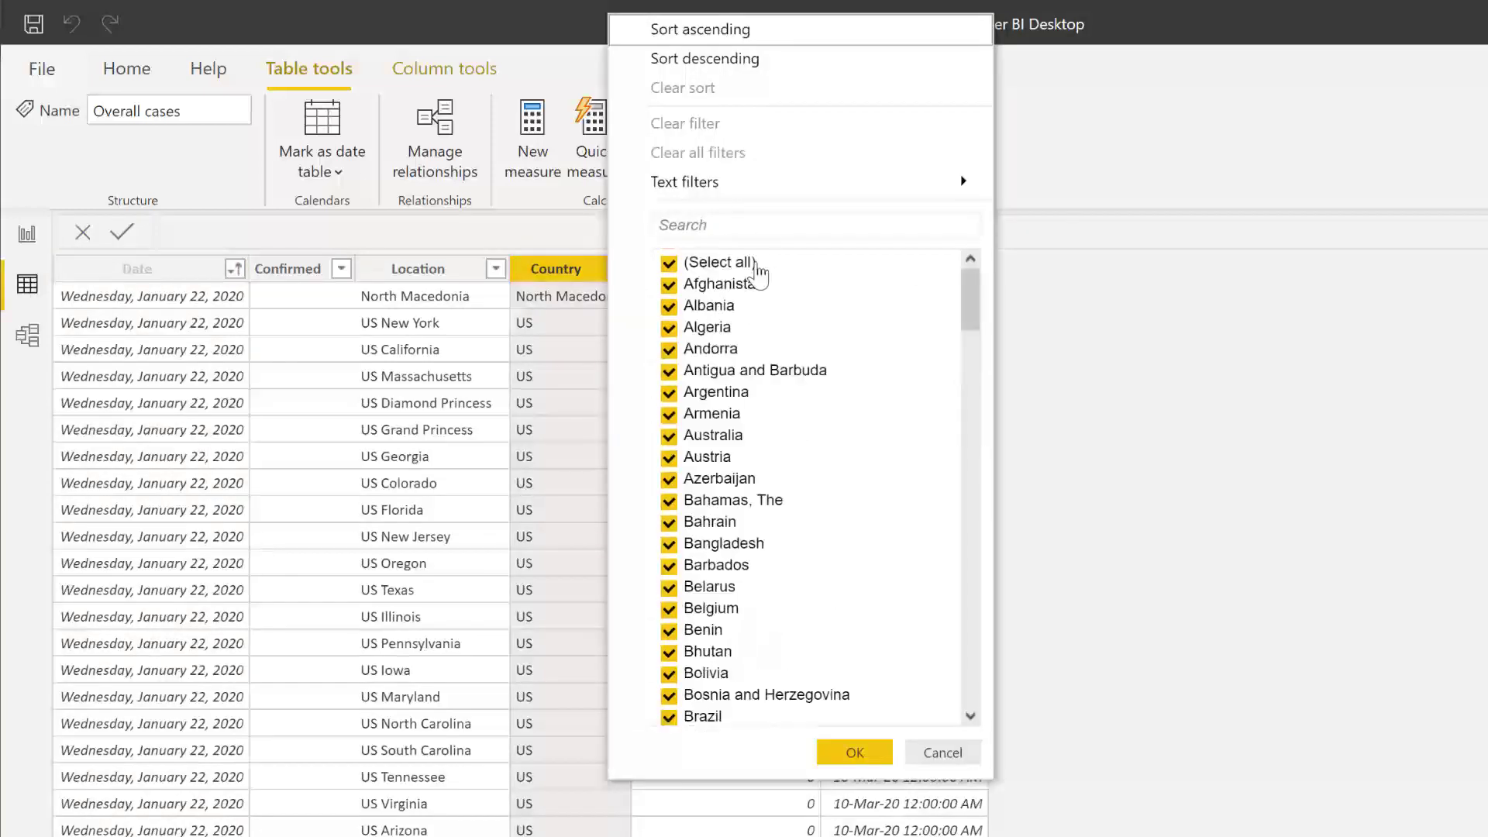
{"action": "left_click", "coordinate": [752, 267]}
- Show only Sweden and check that its first-100th-case date is 06-Mar-20
{"action": "scroll", "coordinate": [769, 515], "scroll_direction": "down", "scroll_amount": 20}
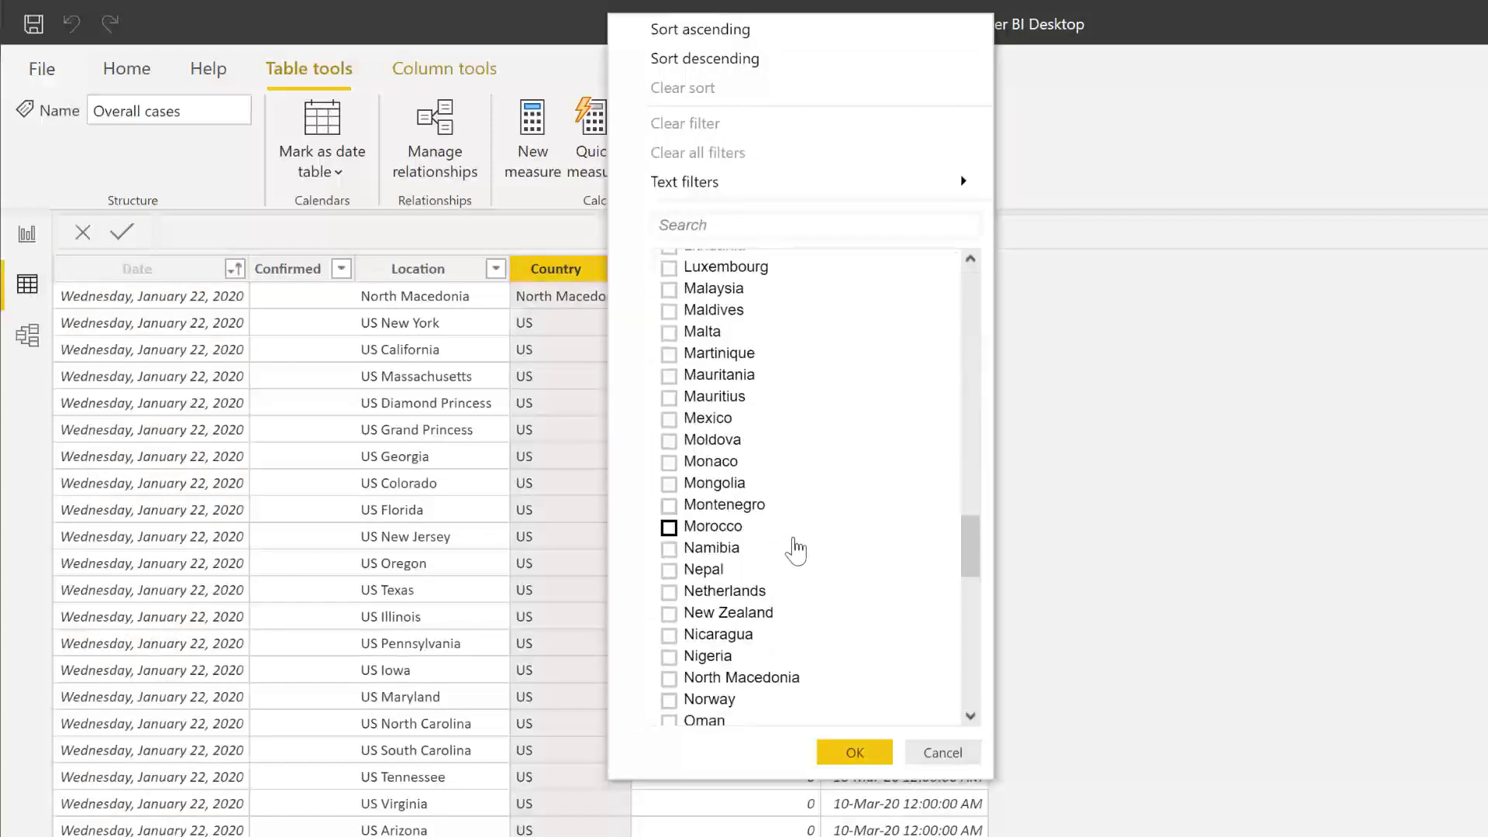
{"action": "left_click", "coordinate": [730, 575]}
{"action": "left_click", "coordinate": [861, 753]}
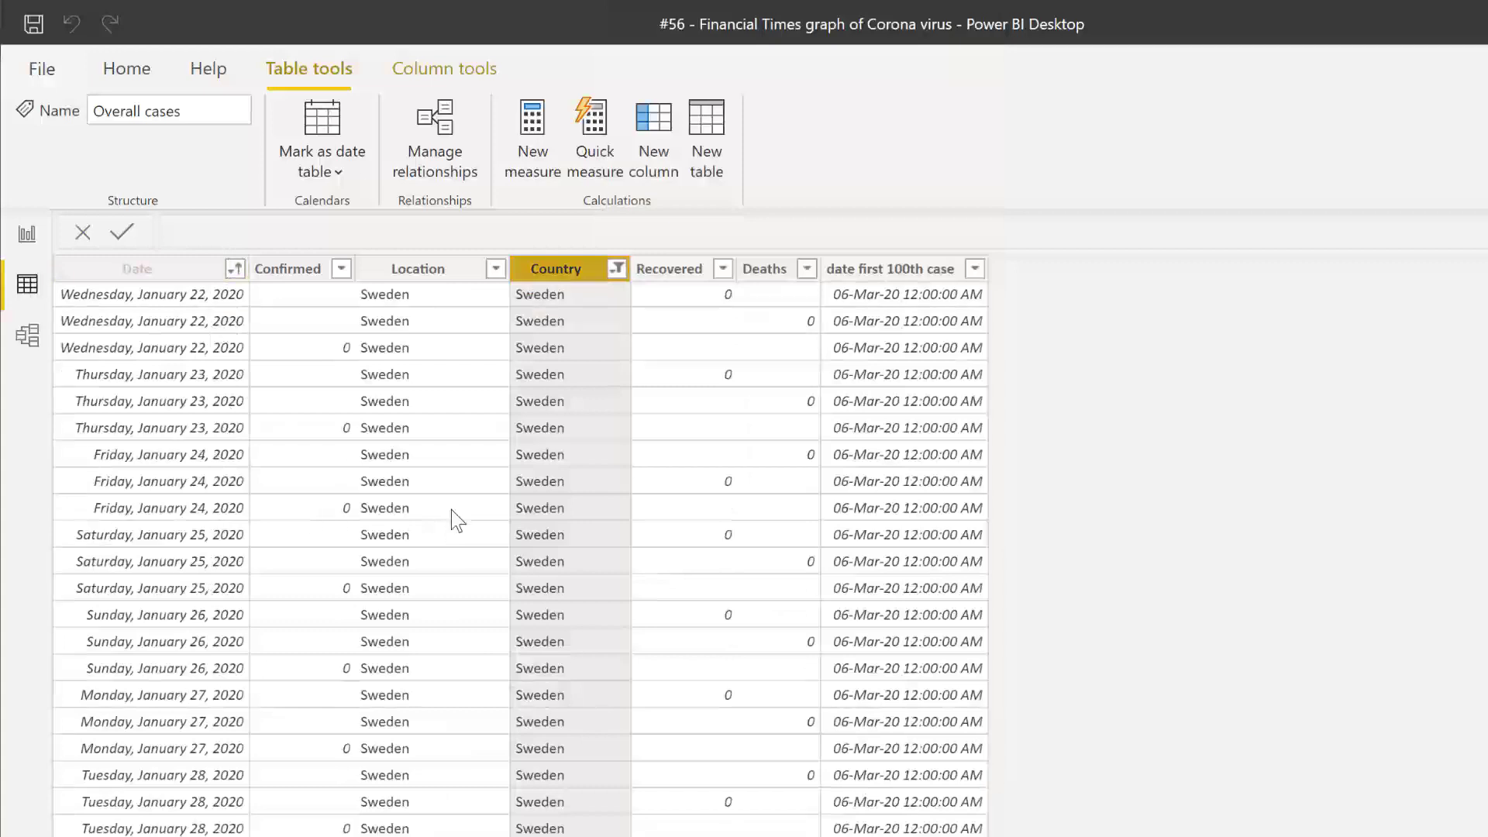
{"action": "scroll", "coordinate": [457, 524], "scroll_direction": "down", "scroll_amount": 8}
{"action": "scroll", "coordinate": [457, 517], "scroll_direction": "down", "scroll_amount": 18}
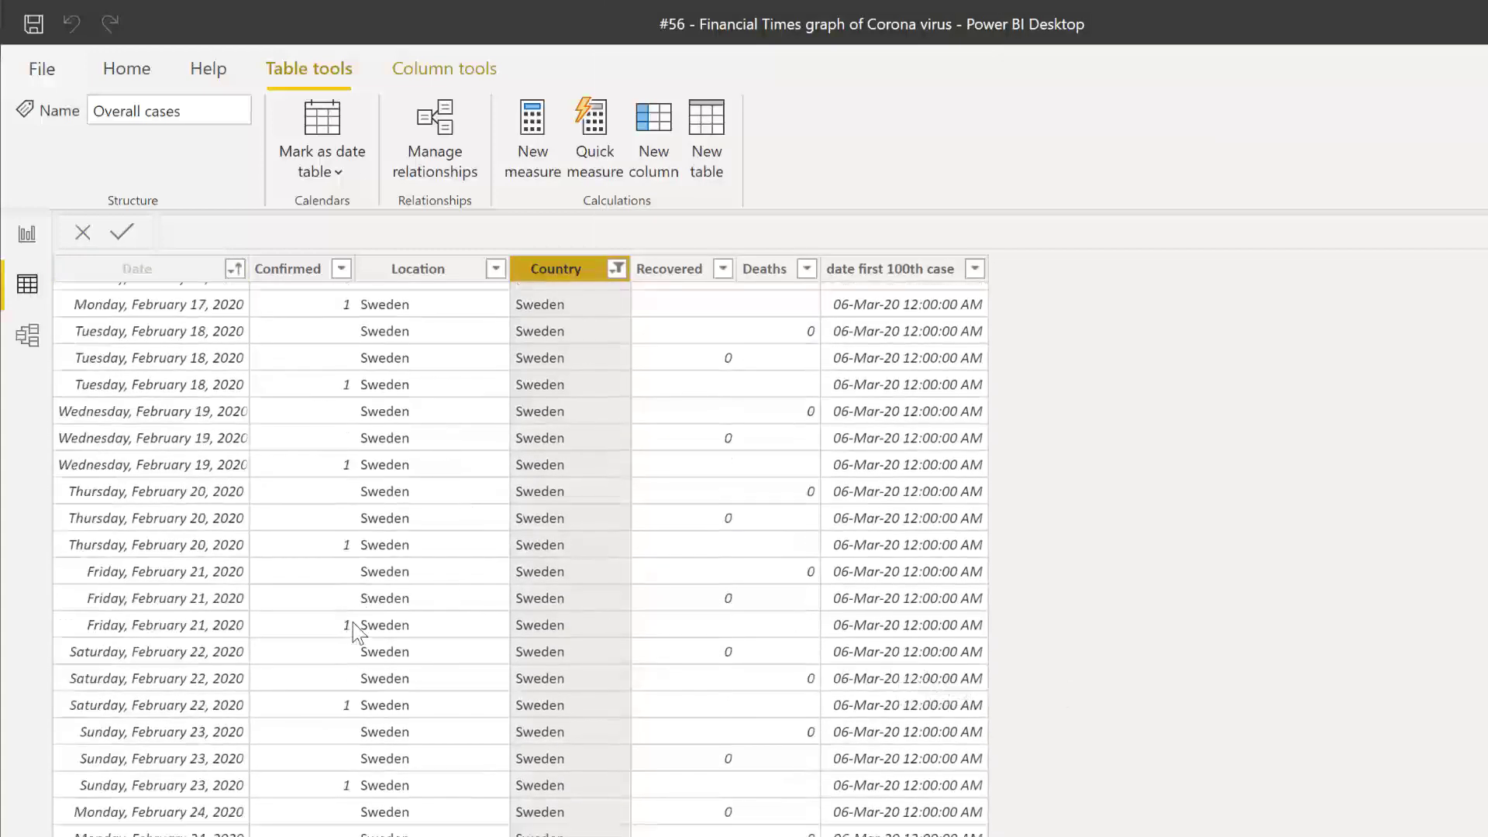
{"action": "scroll", "coordinate": [238, 711], "scroll_direction": "down", "scroll_amount": 15}
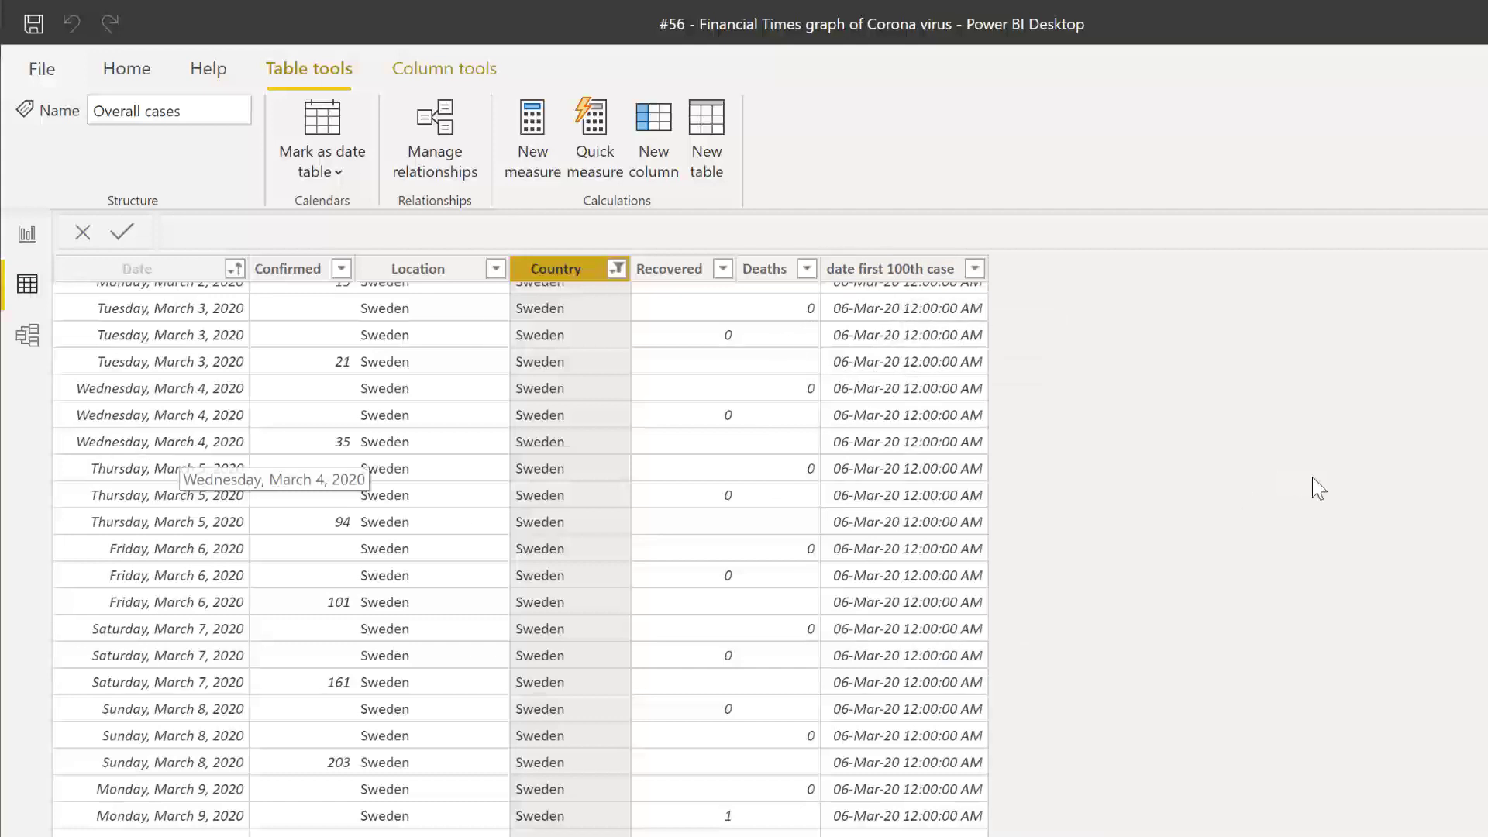
- Rename the column to 'date 100th case' and store CALCULATE in VAR datefirt100case
{"action": "left_click", "coordinate": [890, 268]}
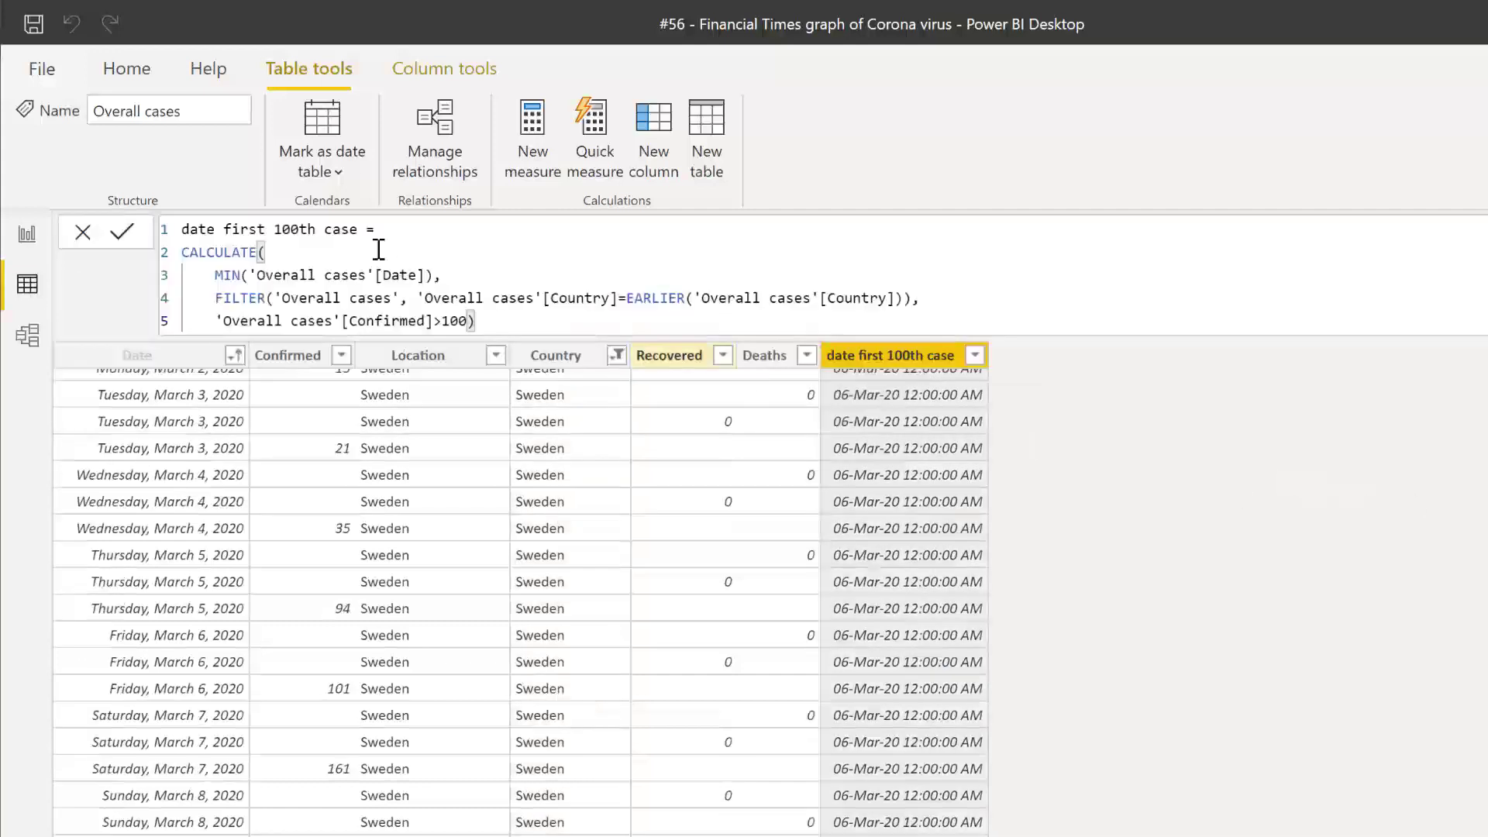
{"action": "double_click", "coordinate": [243, 230]}
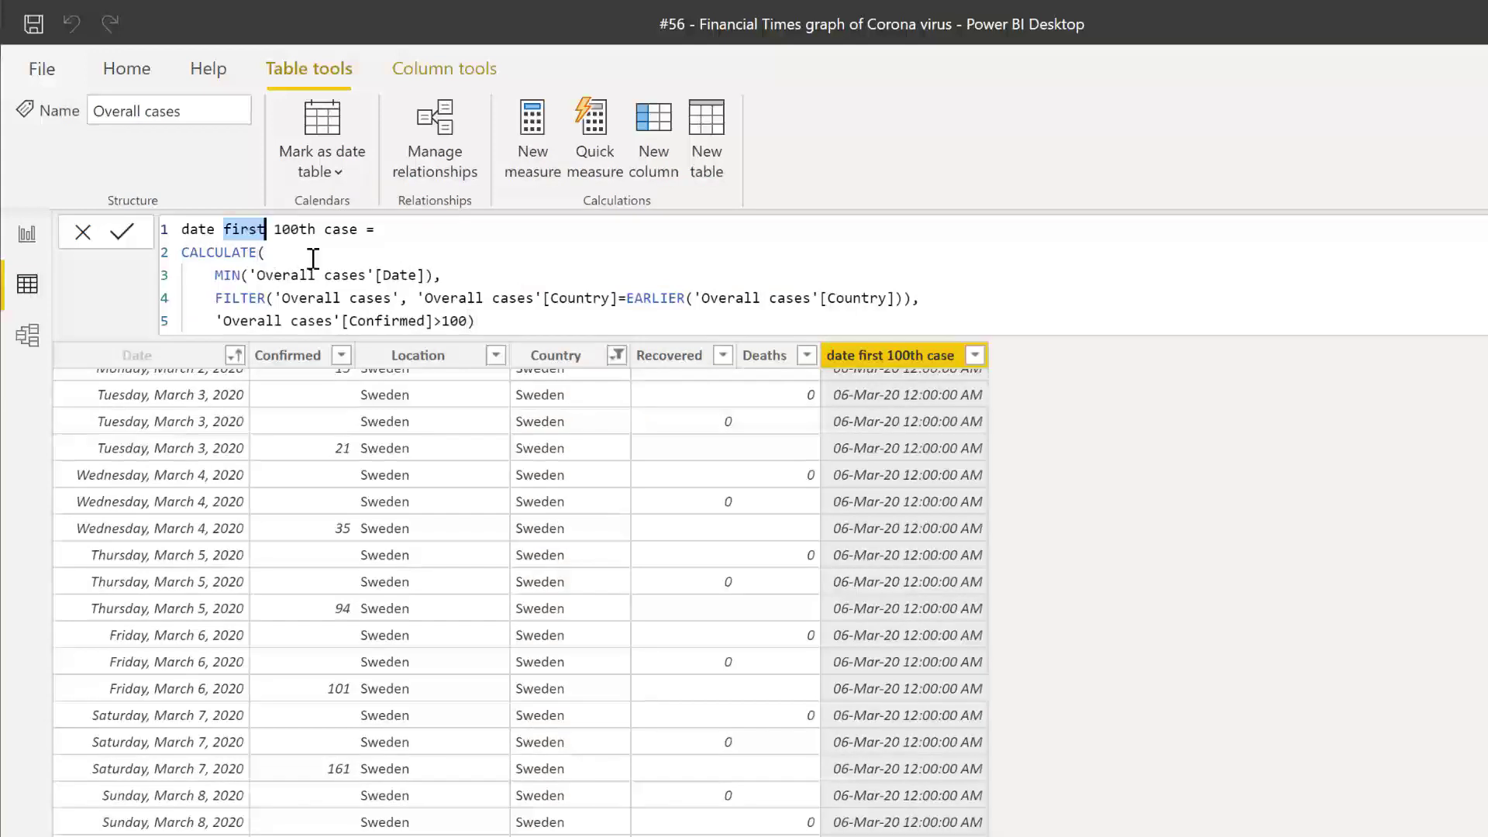
{"action": "key", "text": "BackSpace"}
{"action": "key", "text": "Left"}
{"action": "key", "text": "Left"}
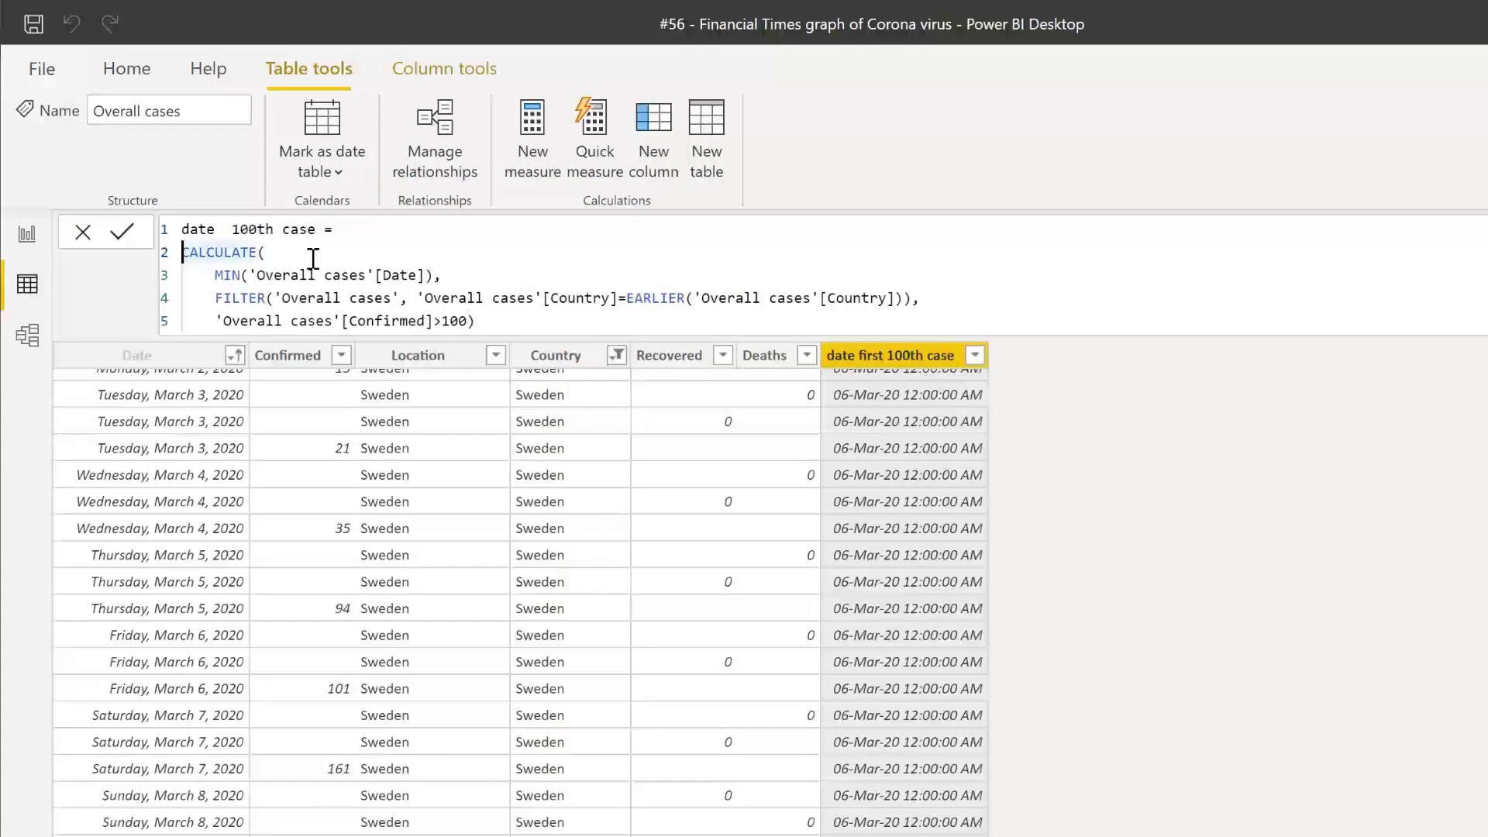
{"action": "type", "text": "VAR "}
{"action": "type", "text": "datefir"}
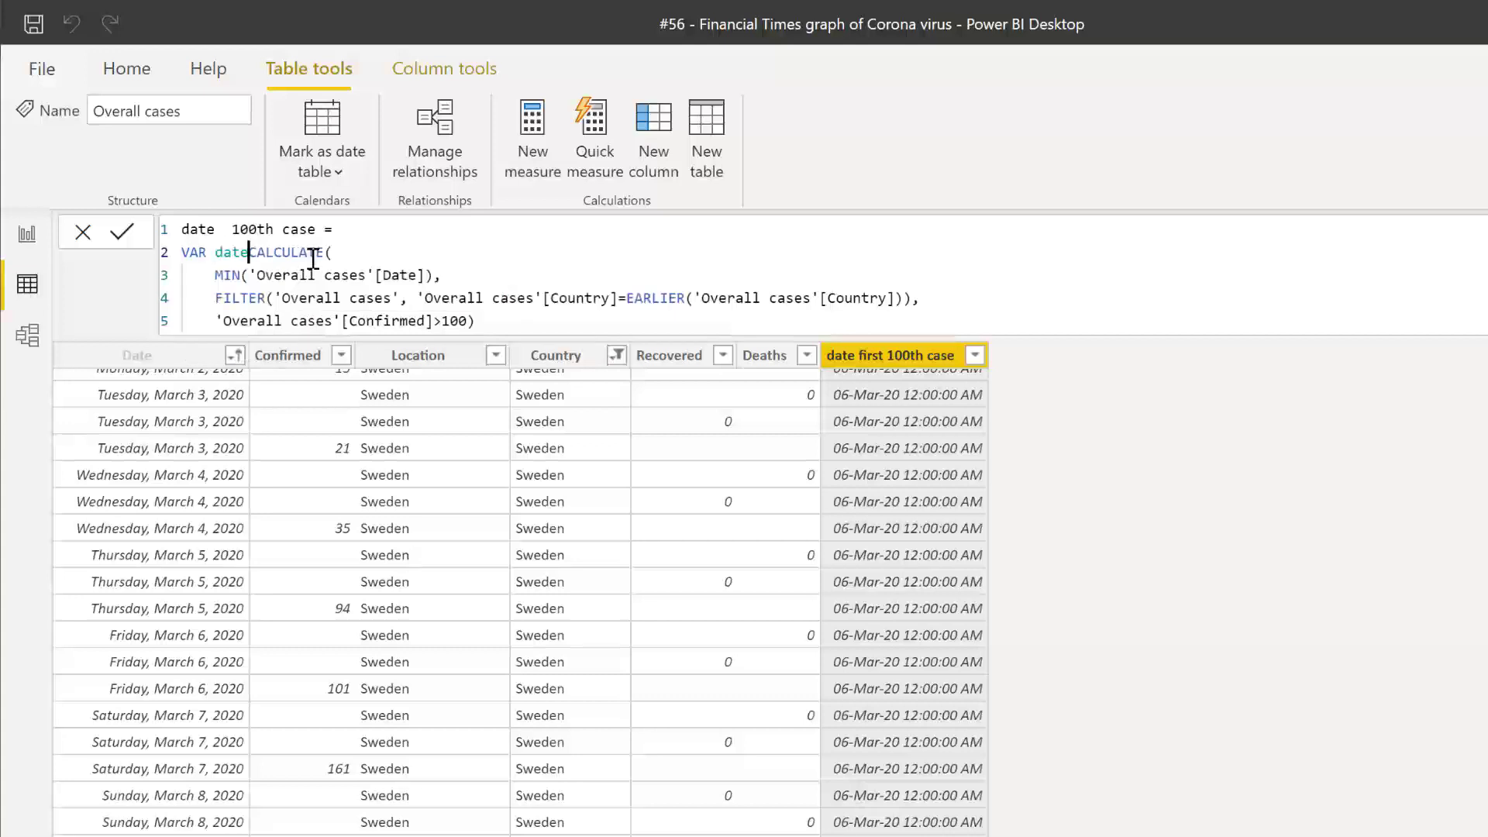
{"action": "type", "text": "t100case ="}
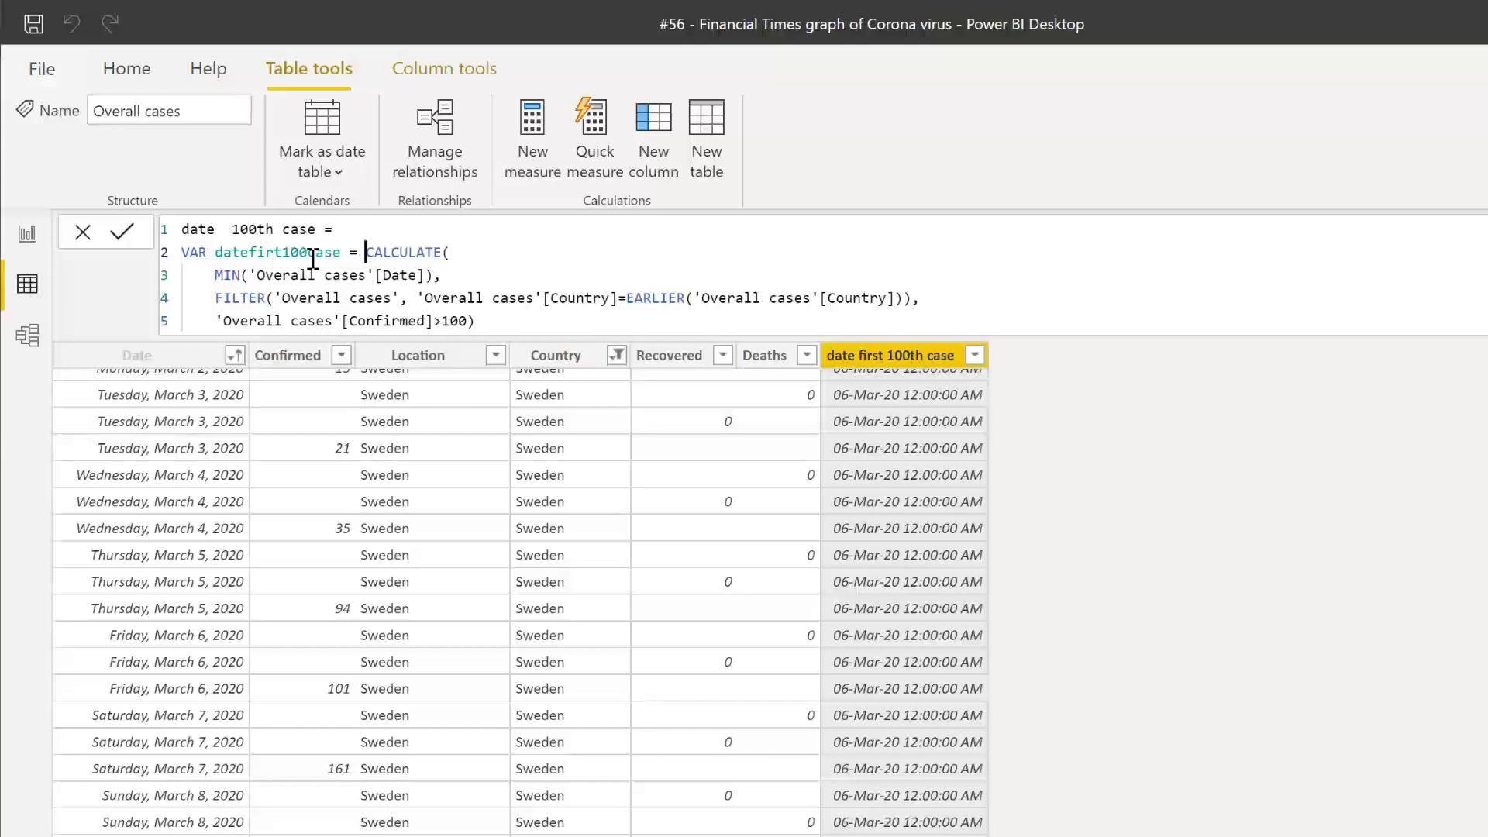
- Add a return clause on a new line after the variable
{"action": "left_click", "coordinate": [565, 320]}
{"action": "key", "text": "shift+Return"}
{"action": "type", "text": "ruth"}
{"action": "key", "text": "BackSpace"}
{"action": "key", "text": "BackSpace"}
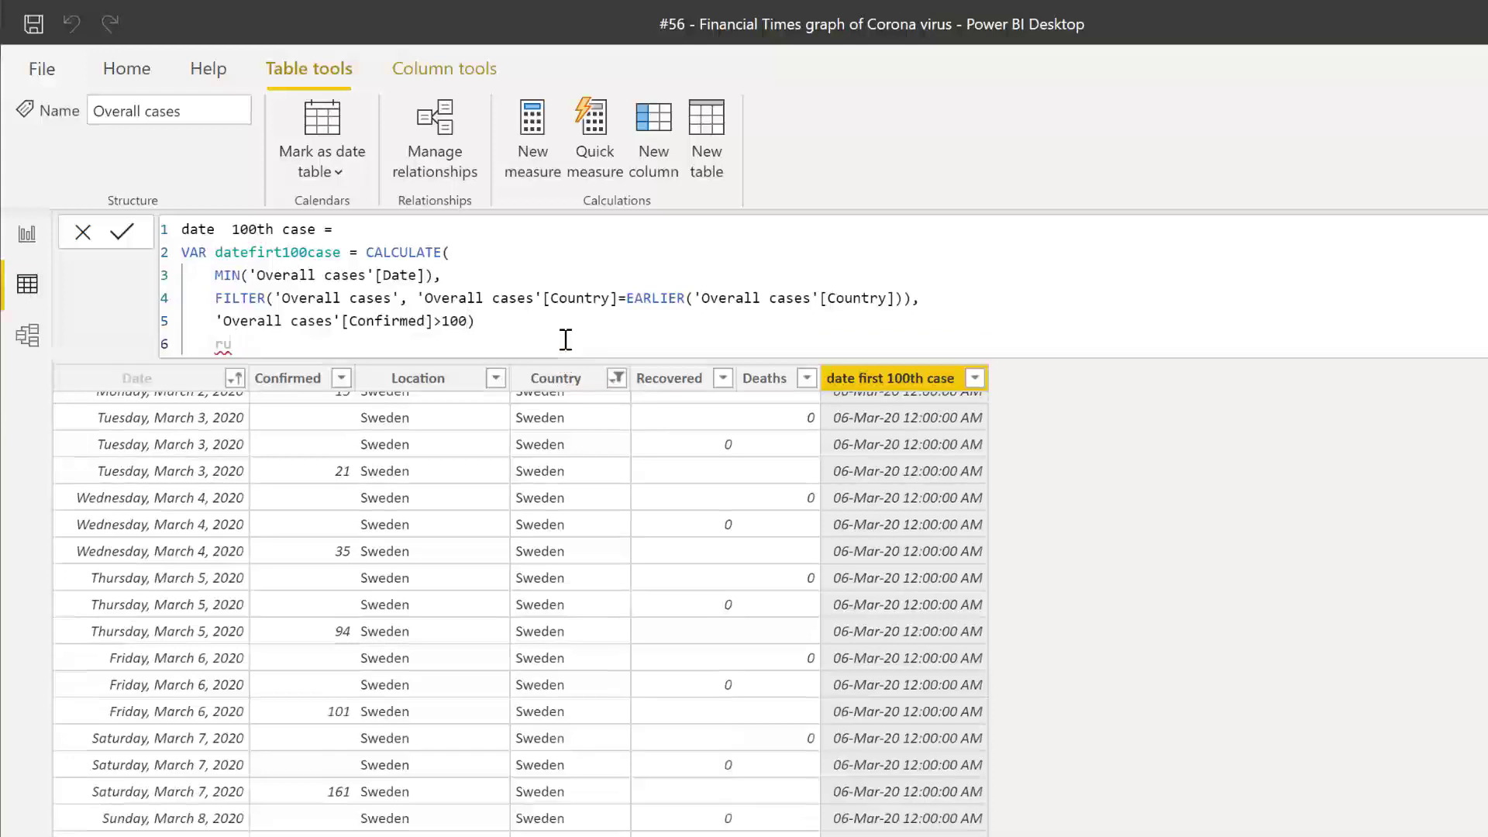
{"action": "type", "text": "etur"}
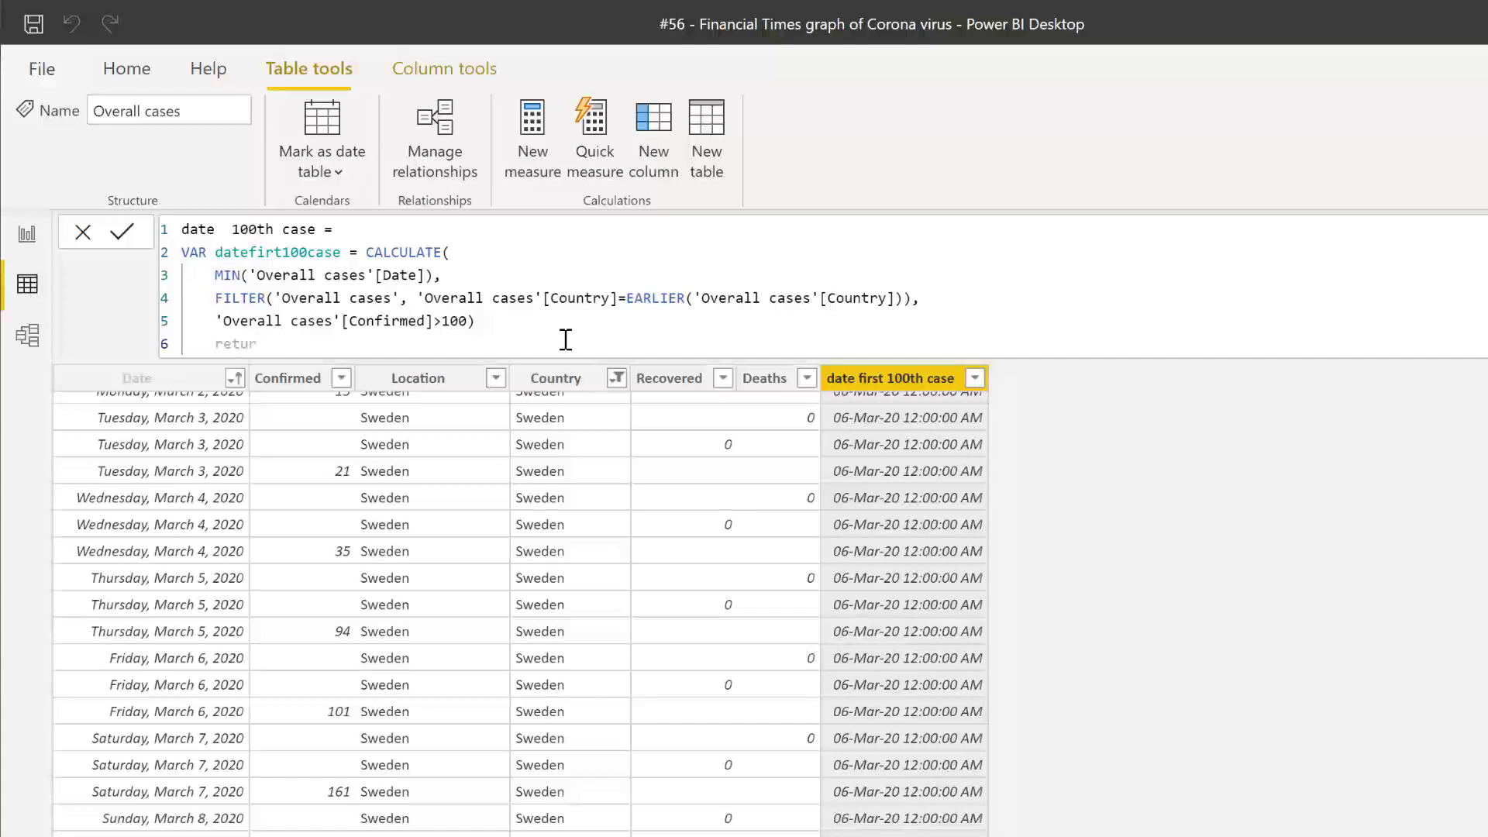
{"action": "key", "text": "BackSpace"}
{"action": "key", "text": "BackSpace"}
{"action": "key", "text": "BackSpace"}
{"action": "key", "text": "BackSpace"}
{"action": "key", "text": "BackSpace"}
{"action": "key", "text": "BackSpace"}
{"action": "key", "text": "BackSpace"}
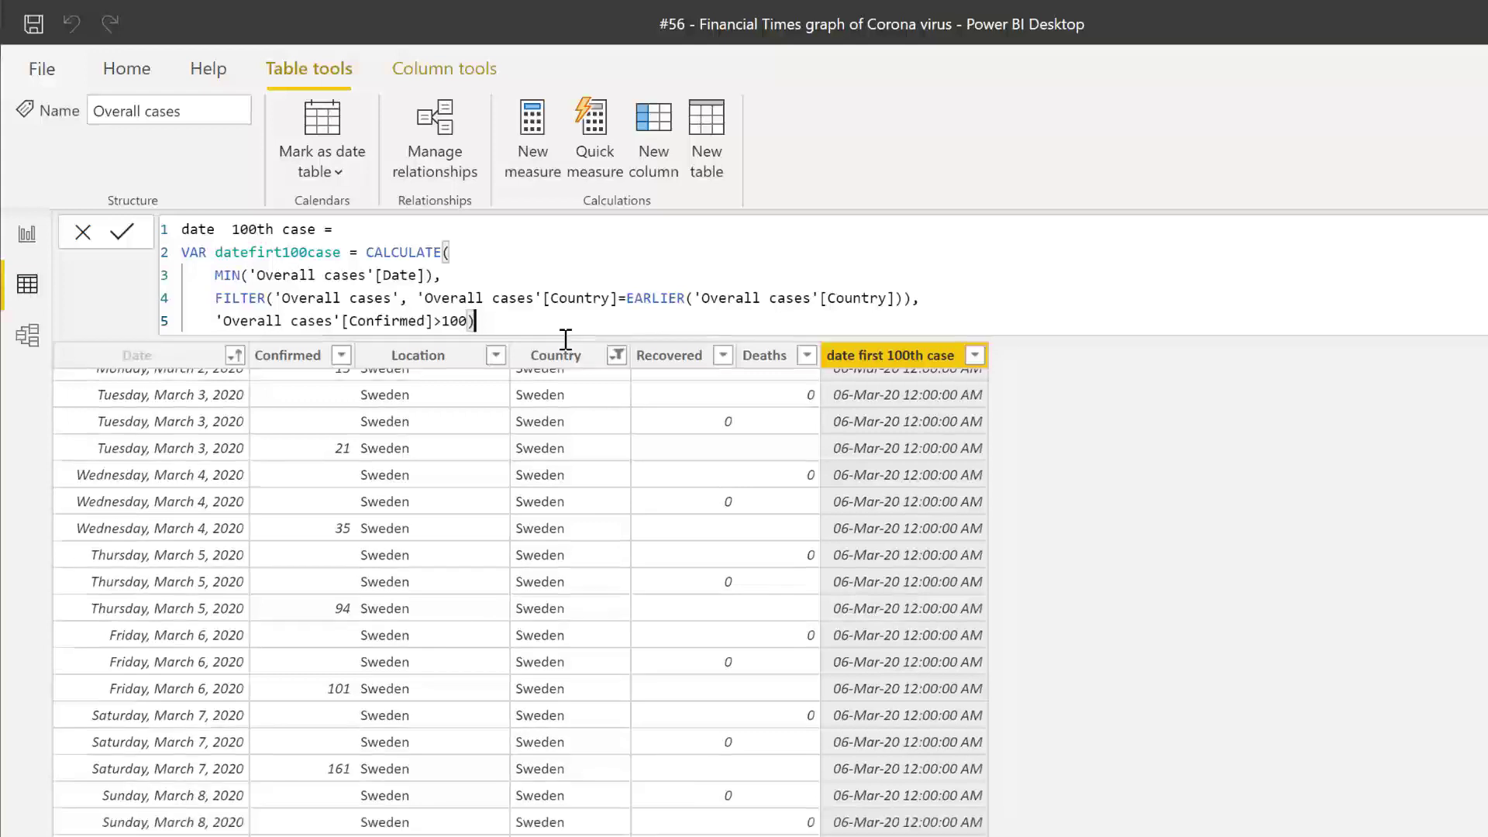
{"action": "key", "text": "shift+Return"}
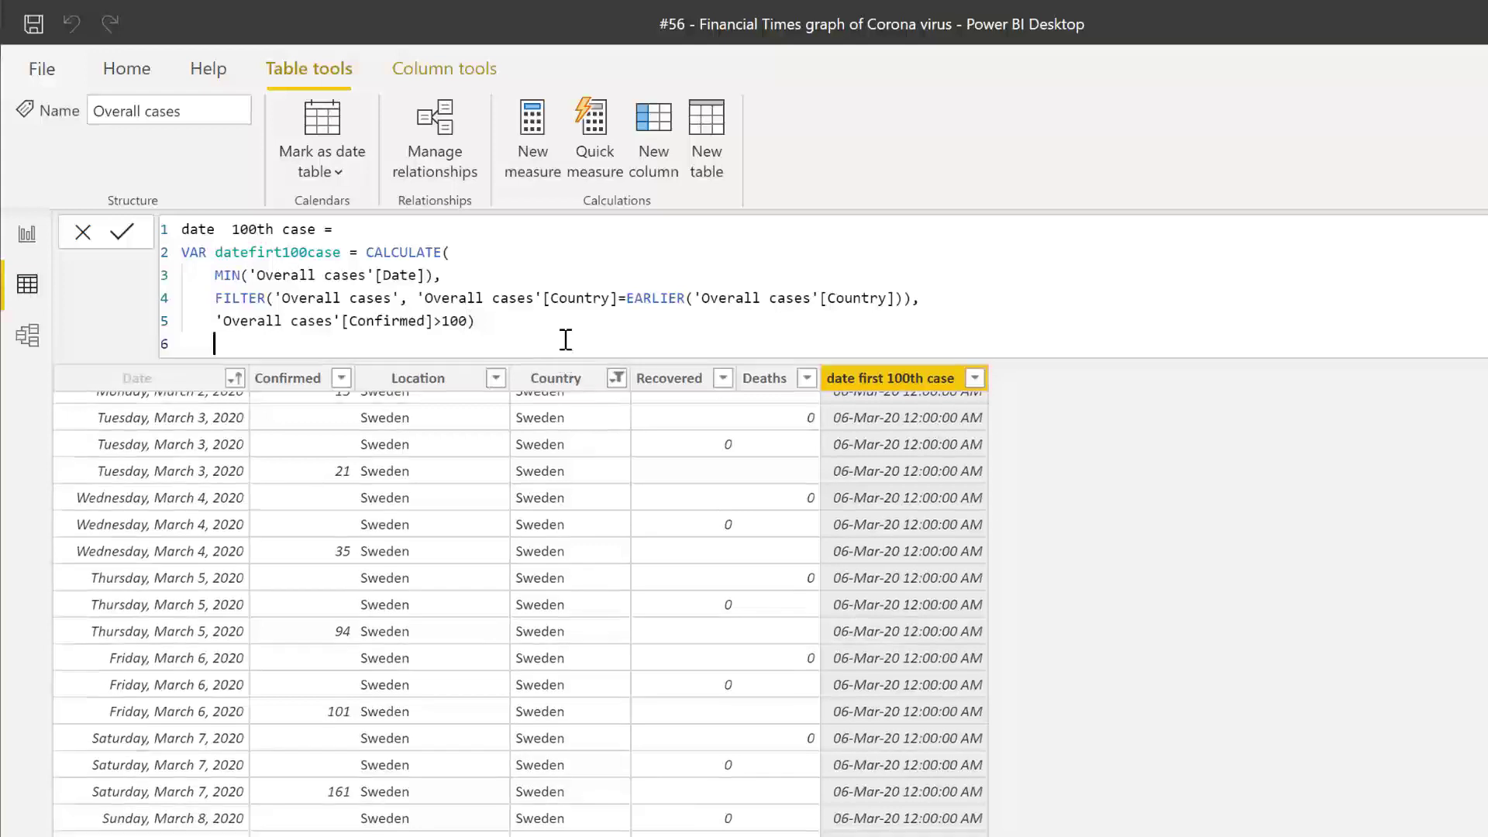
{"action": "type", "text": "retur"}
{"action": "key", "text": "BackSpace"}
{"action": "key", "text": "BackSpace"}
{"action": "type", "text": "urn"}
{"action": "key", "text": "BackSpace"}
{"action": "key", "text": "BackSpace"}
{"action": "type", "text": "n"}
{"action": "key", "text": "shift+Return"}
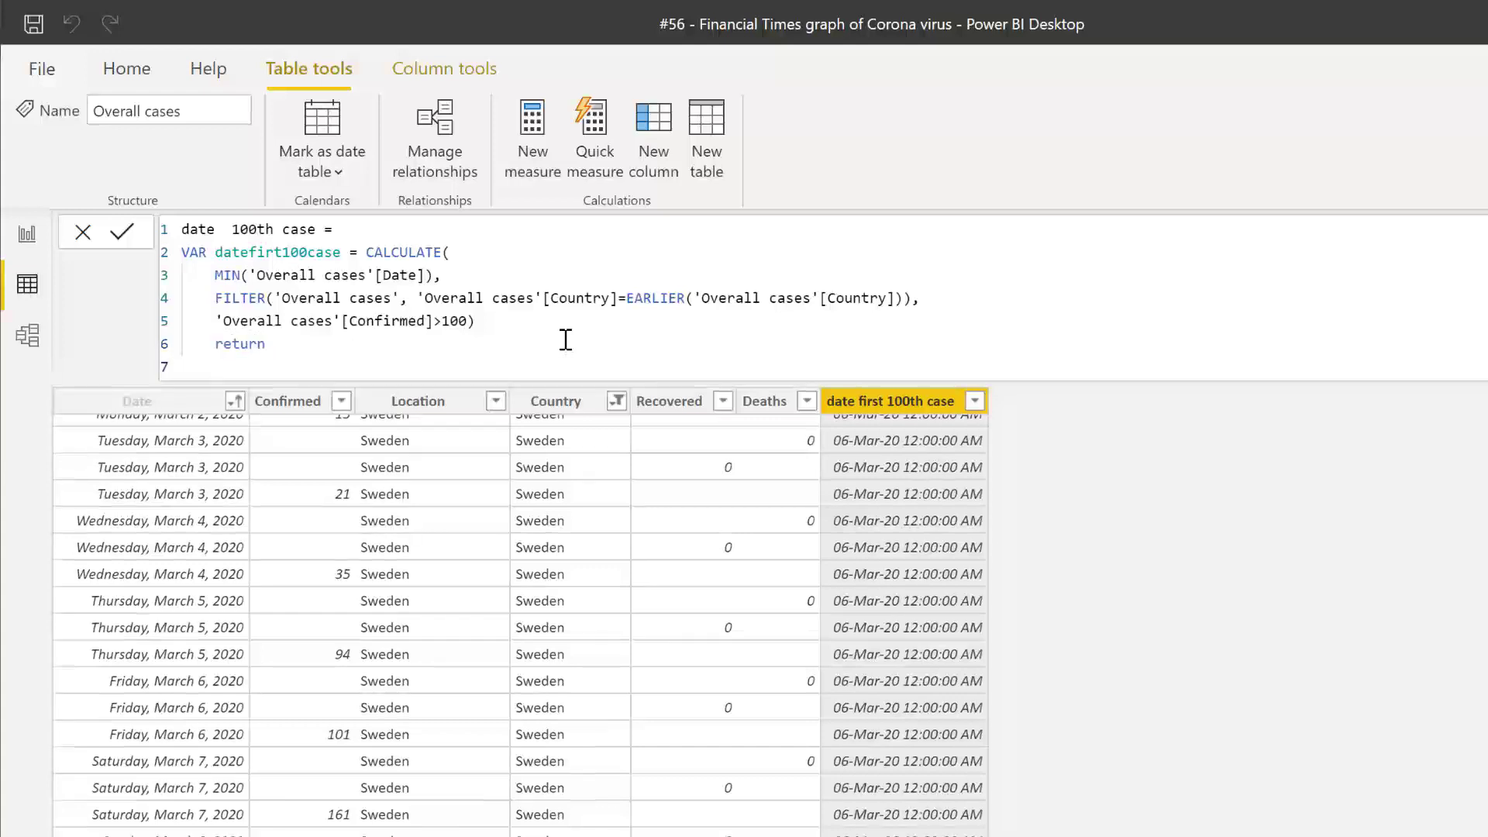
- Return DATEDIFF(datefirt100case, 'Overall cases'[Date], day) and commit the formula
{"action": "type", "text": "date"}
{"action": "key", "text": "Escape"}
{"action": "type", "text": "d"}
{"action": "key", "text": "Tab"}
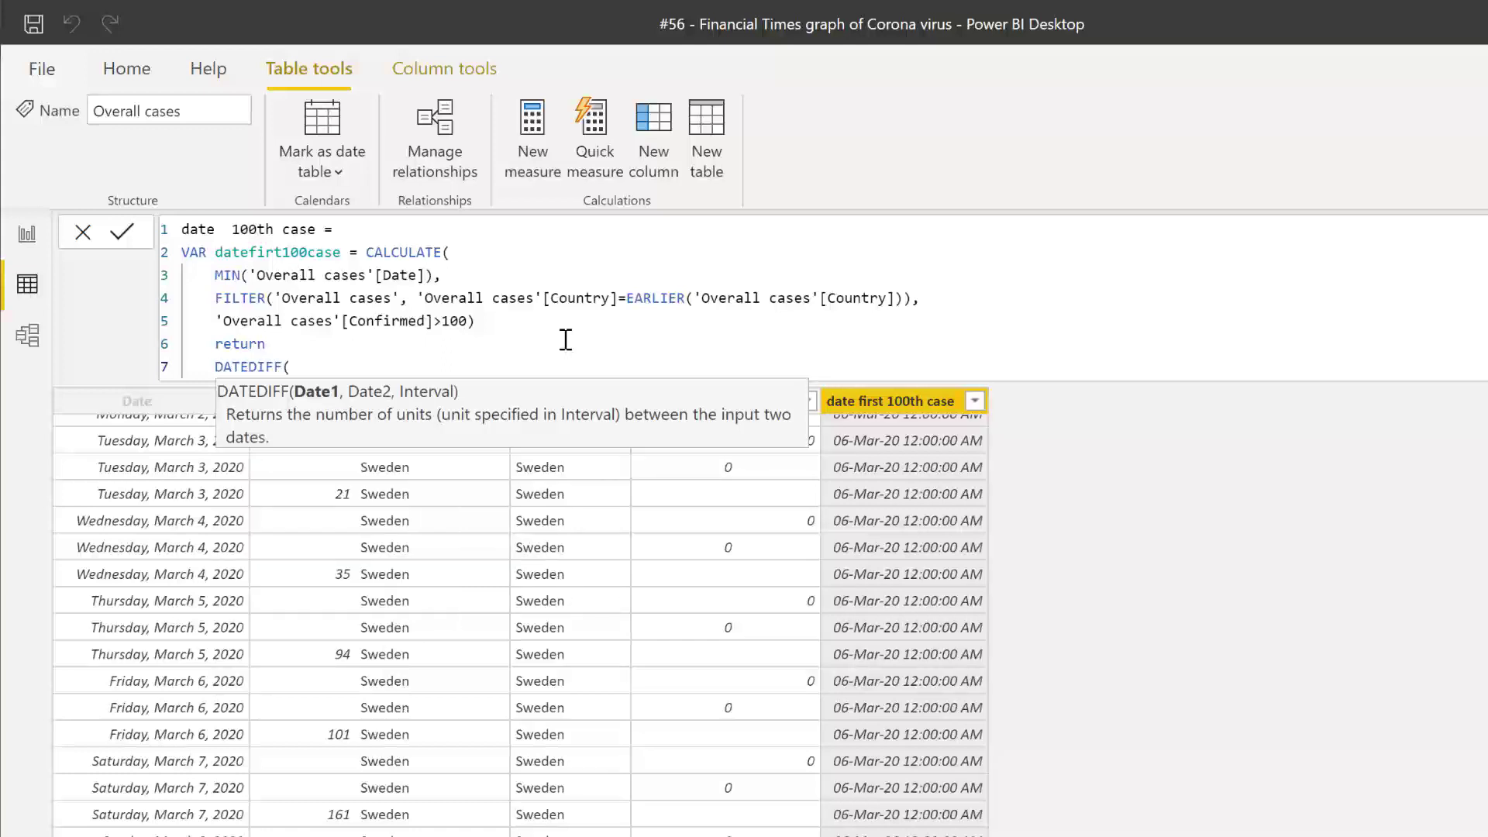
{"action": "type", "text": "dat"}
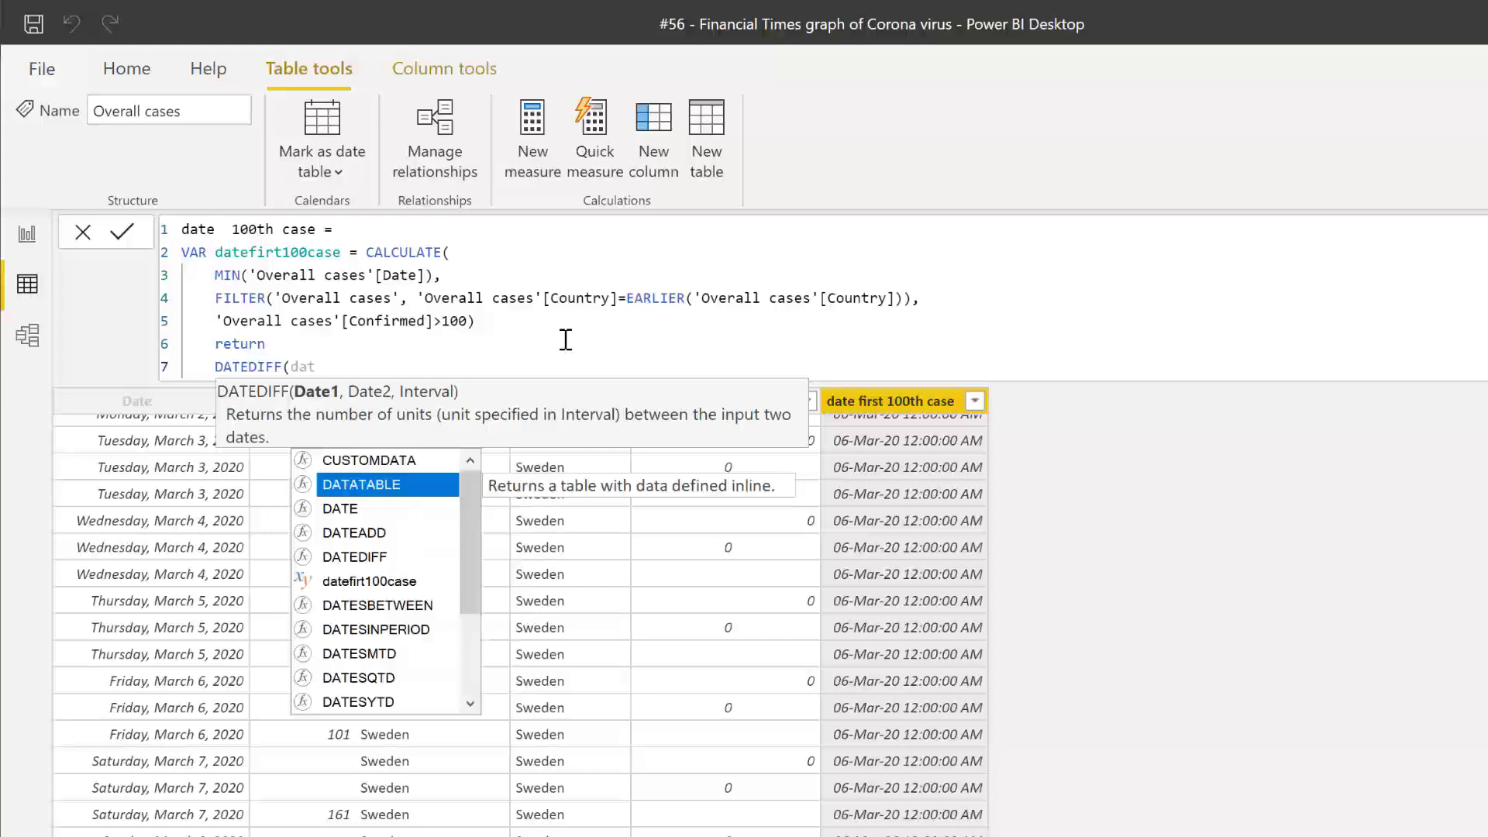
{"action": "key", "text": "Down"}
{"action": "key", "text": "Down"}
{"action": "key", "text": "Down"}
{"action": "key", "text": "Down"}
{"action": "key", "text": "Tab"}
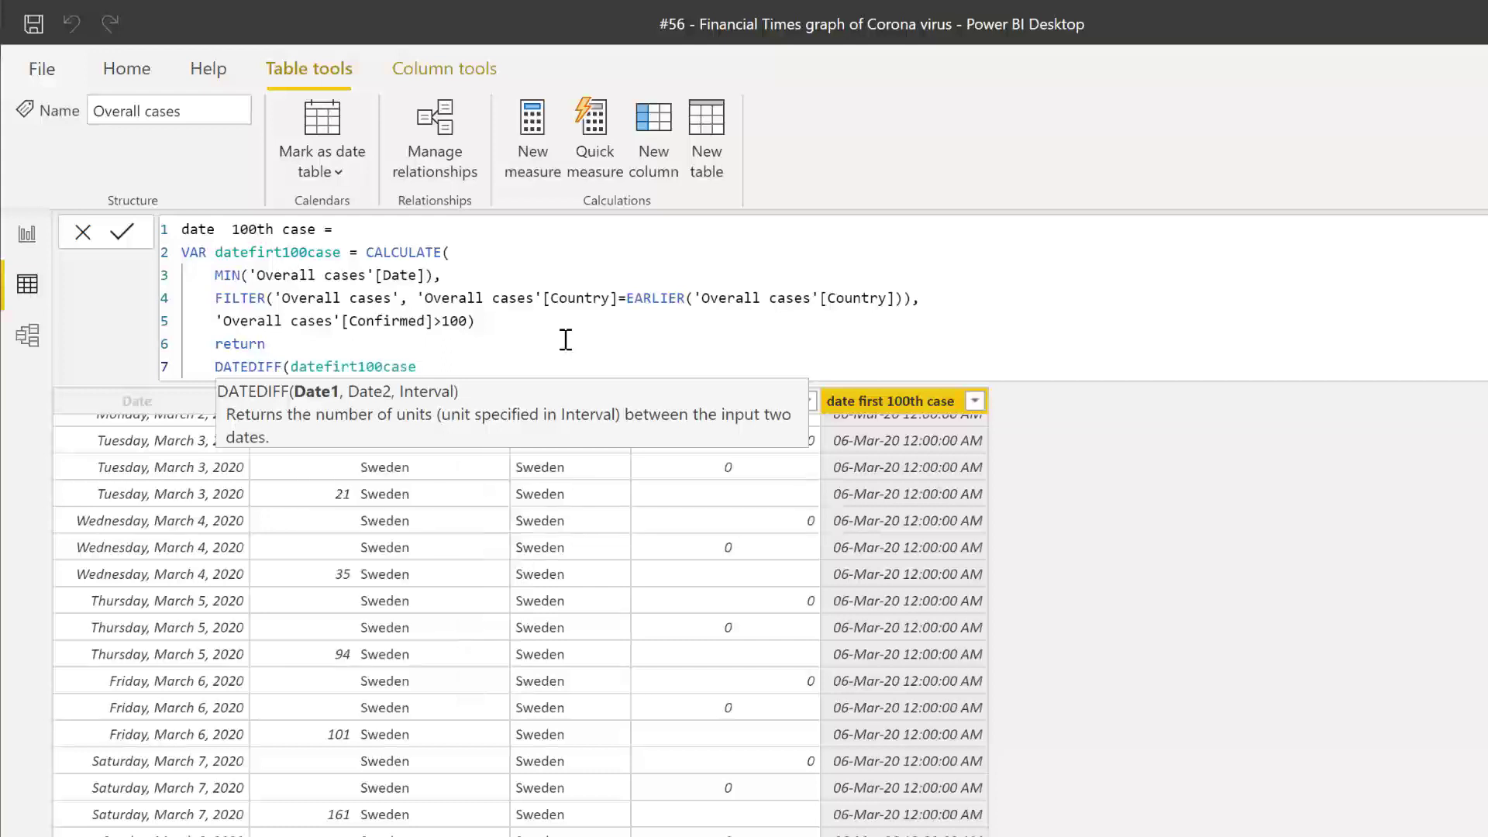
{"action": "type", "text": ", over"}
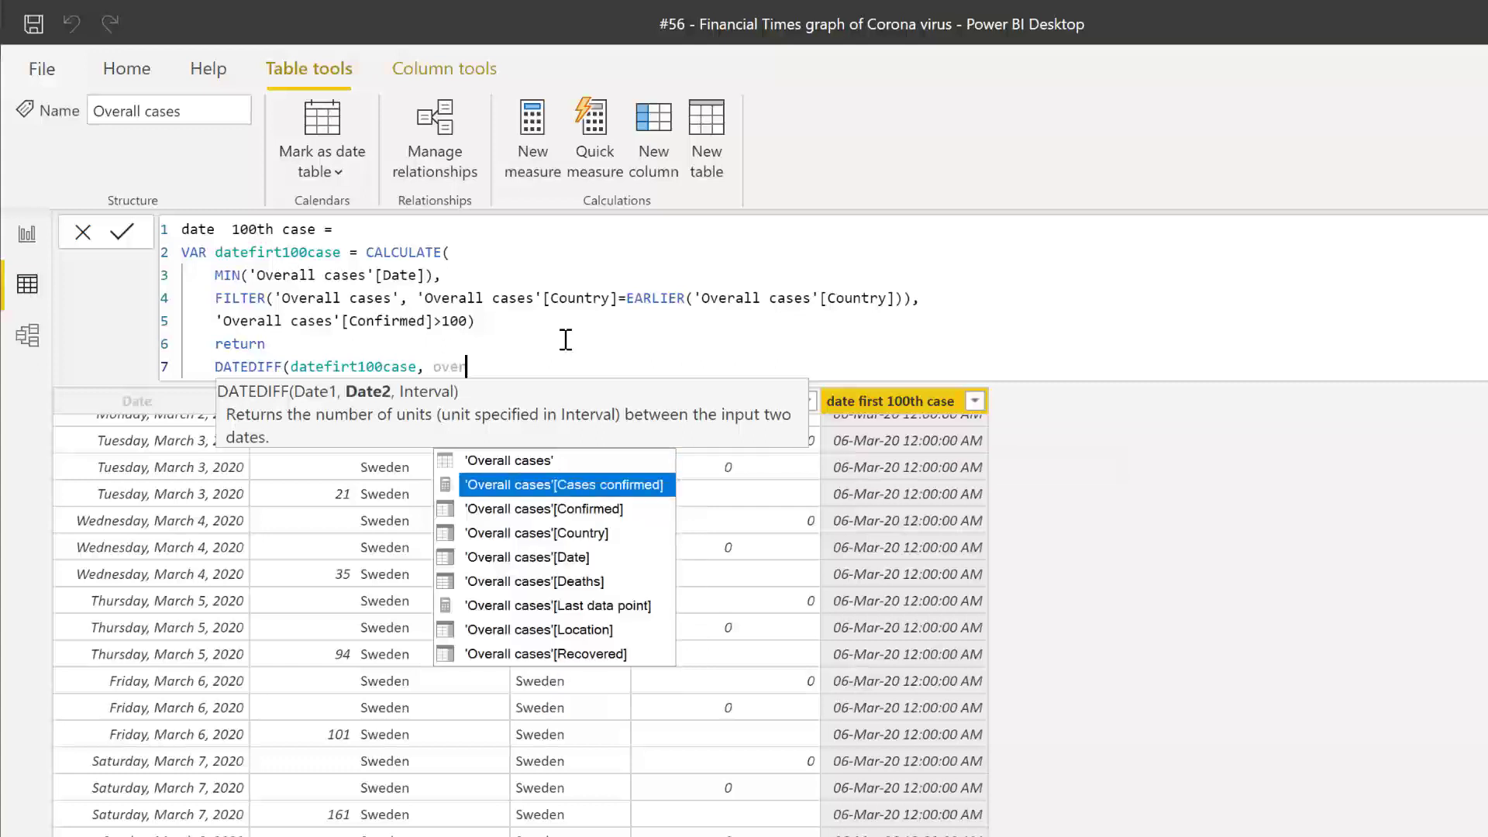
{"action": "key", "text": "Down"}
{"action": "key", "text": "Down"}
{"action": "key", "text": "Down"}
{"action": "key", "text": "Tab"}
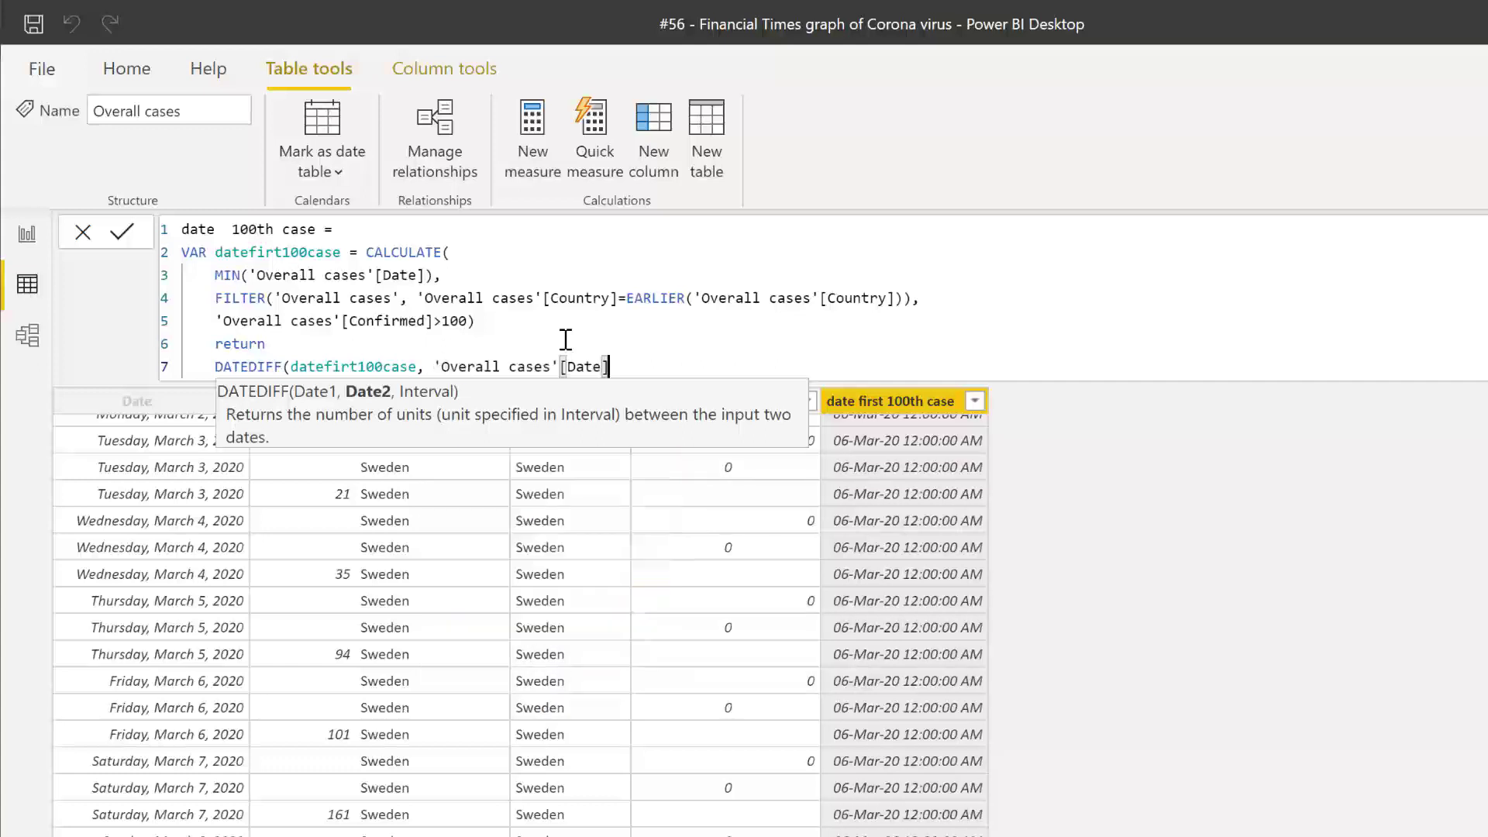
{"action": "type", "text": ", day)"}
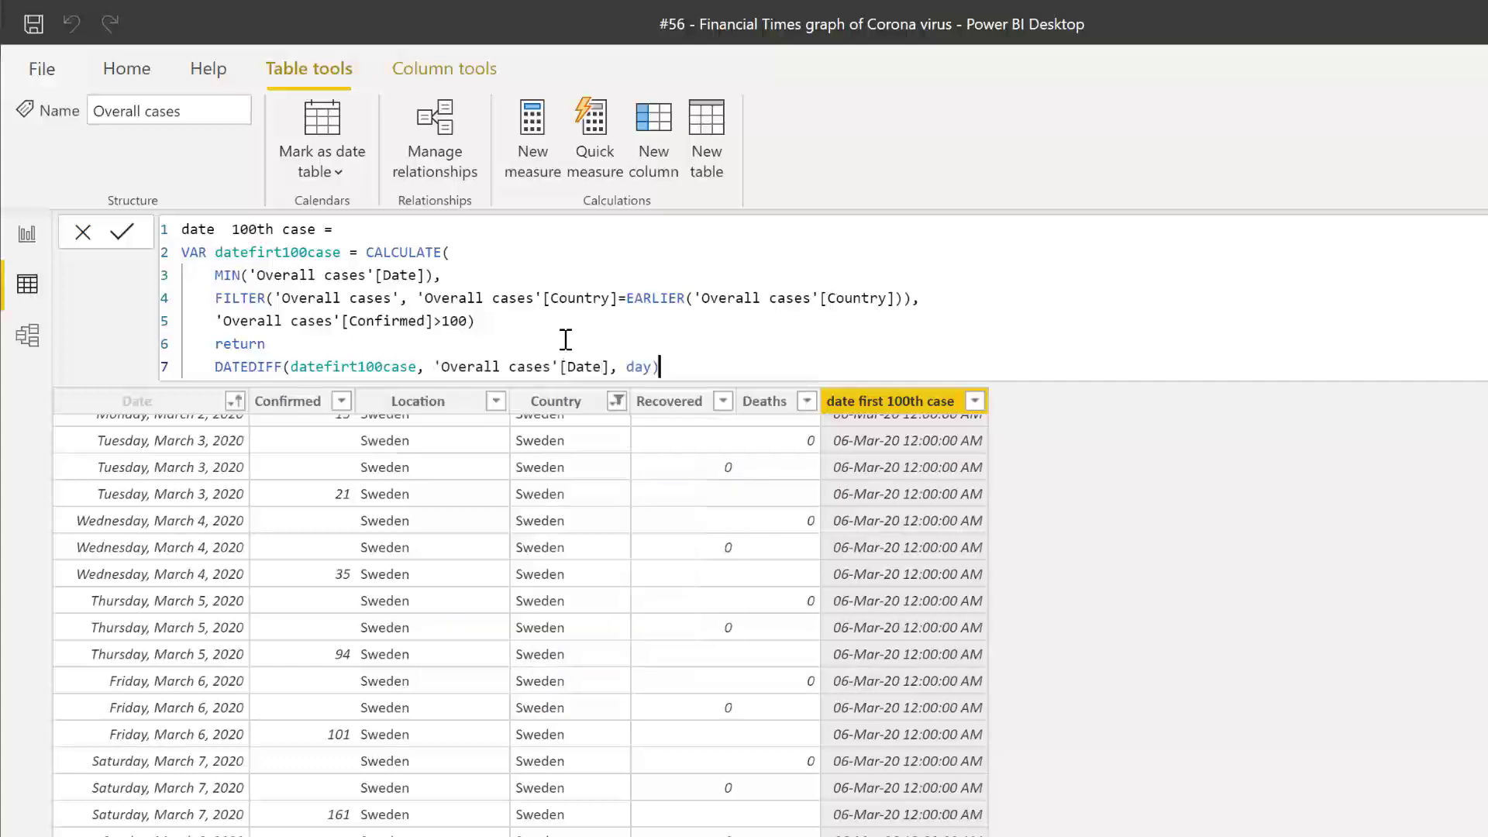
{"action": "key", "text": "Return"}
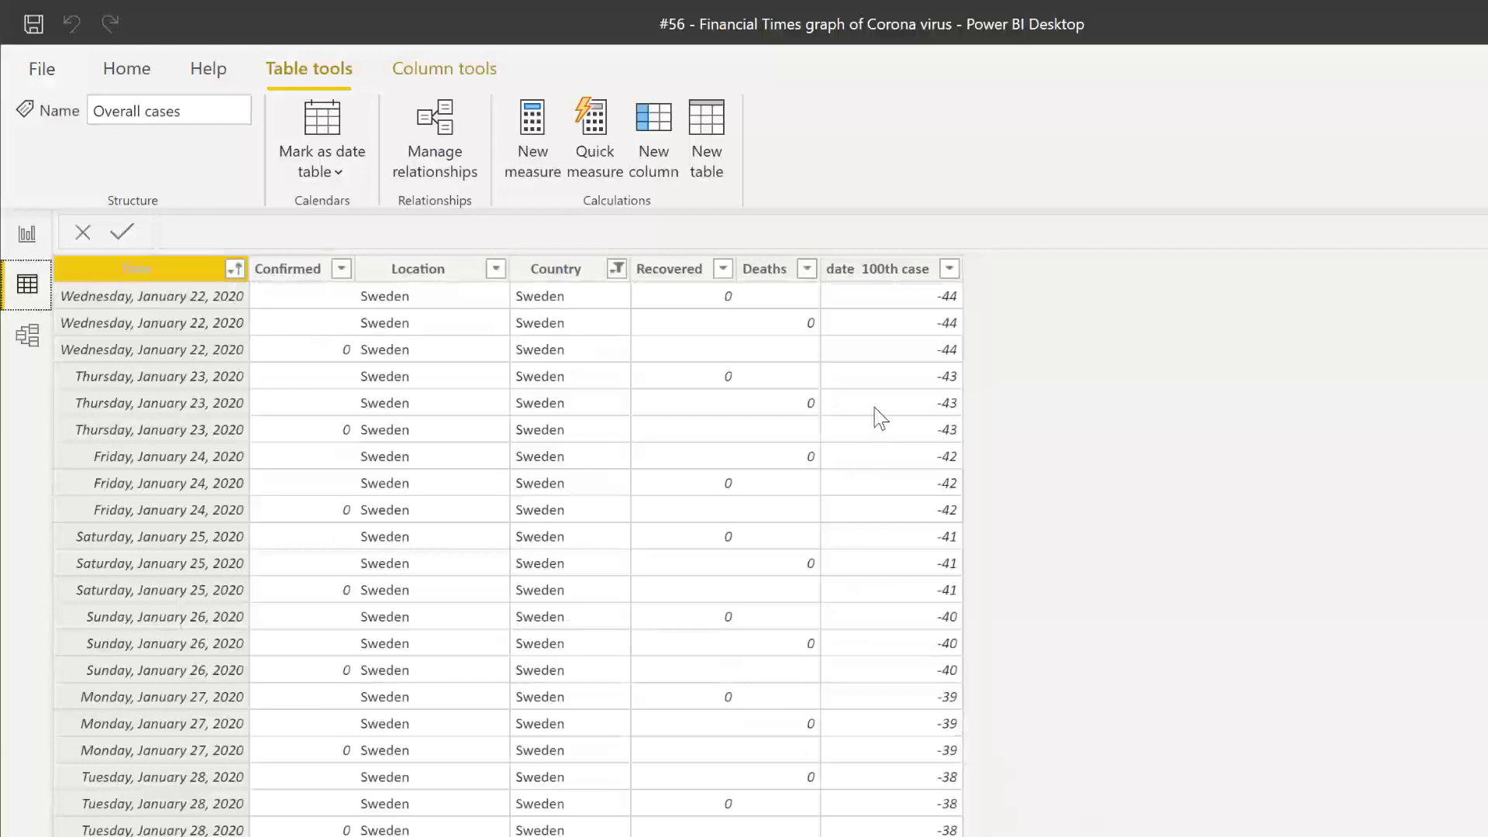
{"action": "scroll", "coordinate": [927, 621], "scroll_direction": "down", "scroll_amount": 15}
{"action": "scroll", "coordinate": [934, 623], "scroll_direction": "down", "scroll_amount": 7}
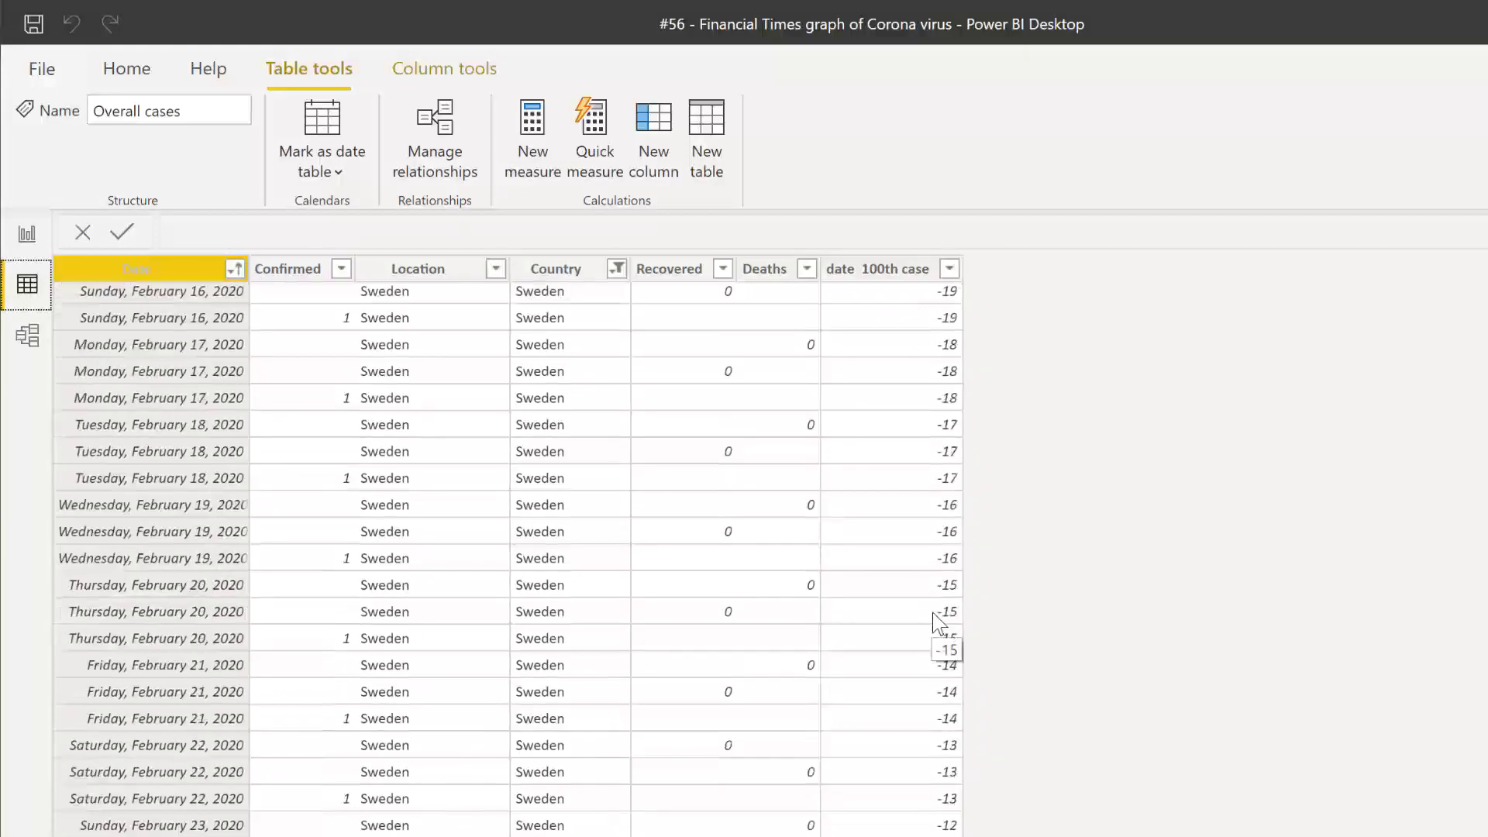
{"action": "scroll", "coordinate": [932, 629], "scroll_direction": "down", "scroll_amount": 14}
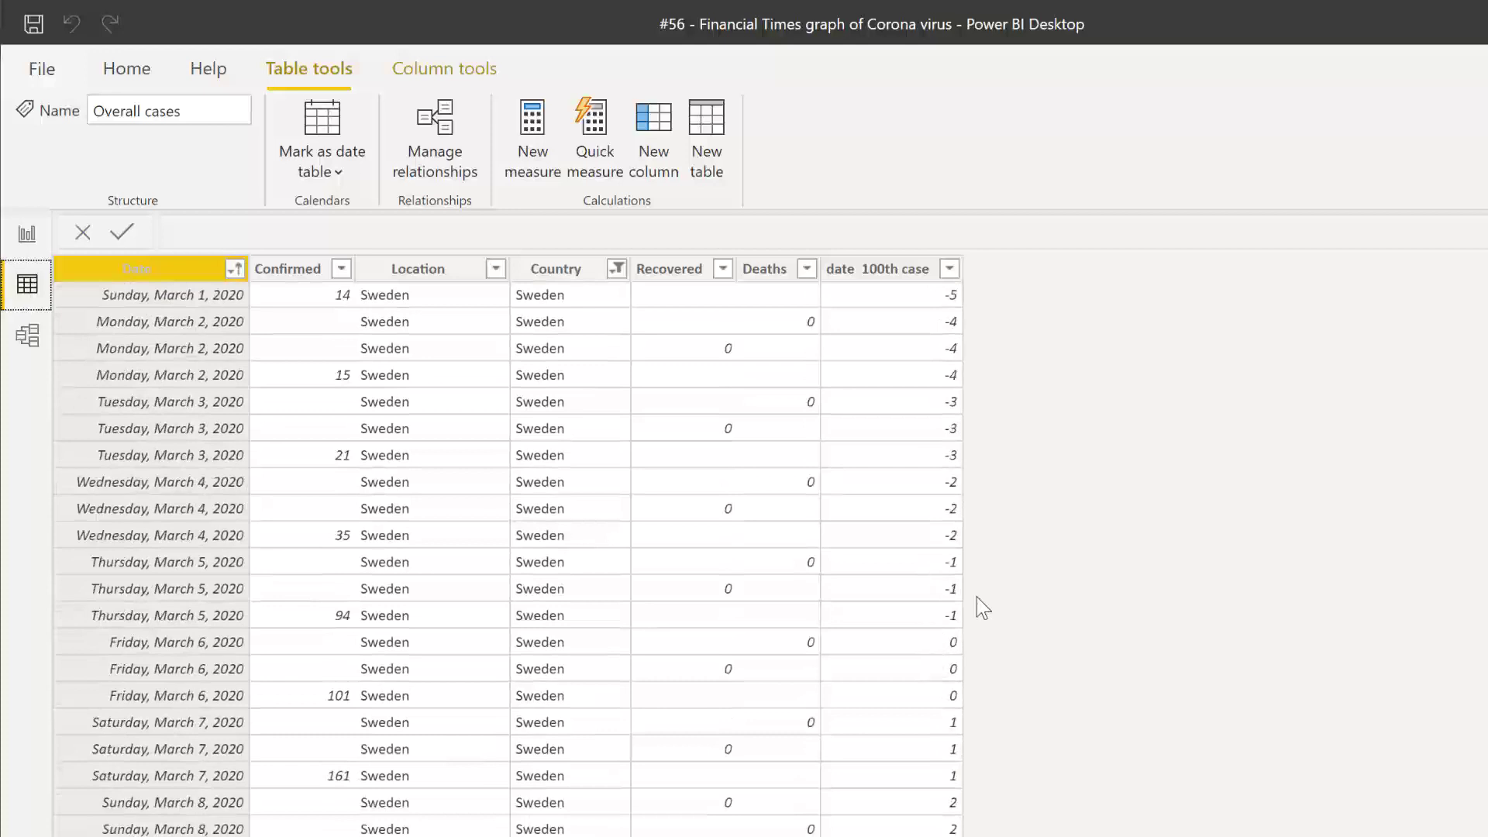
{"action": "scroll", "coordinate": [698, 597], "scroll_direction": "down", "scroll_amount": 5}
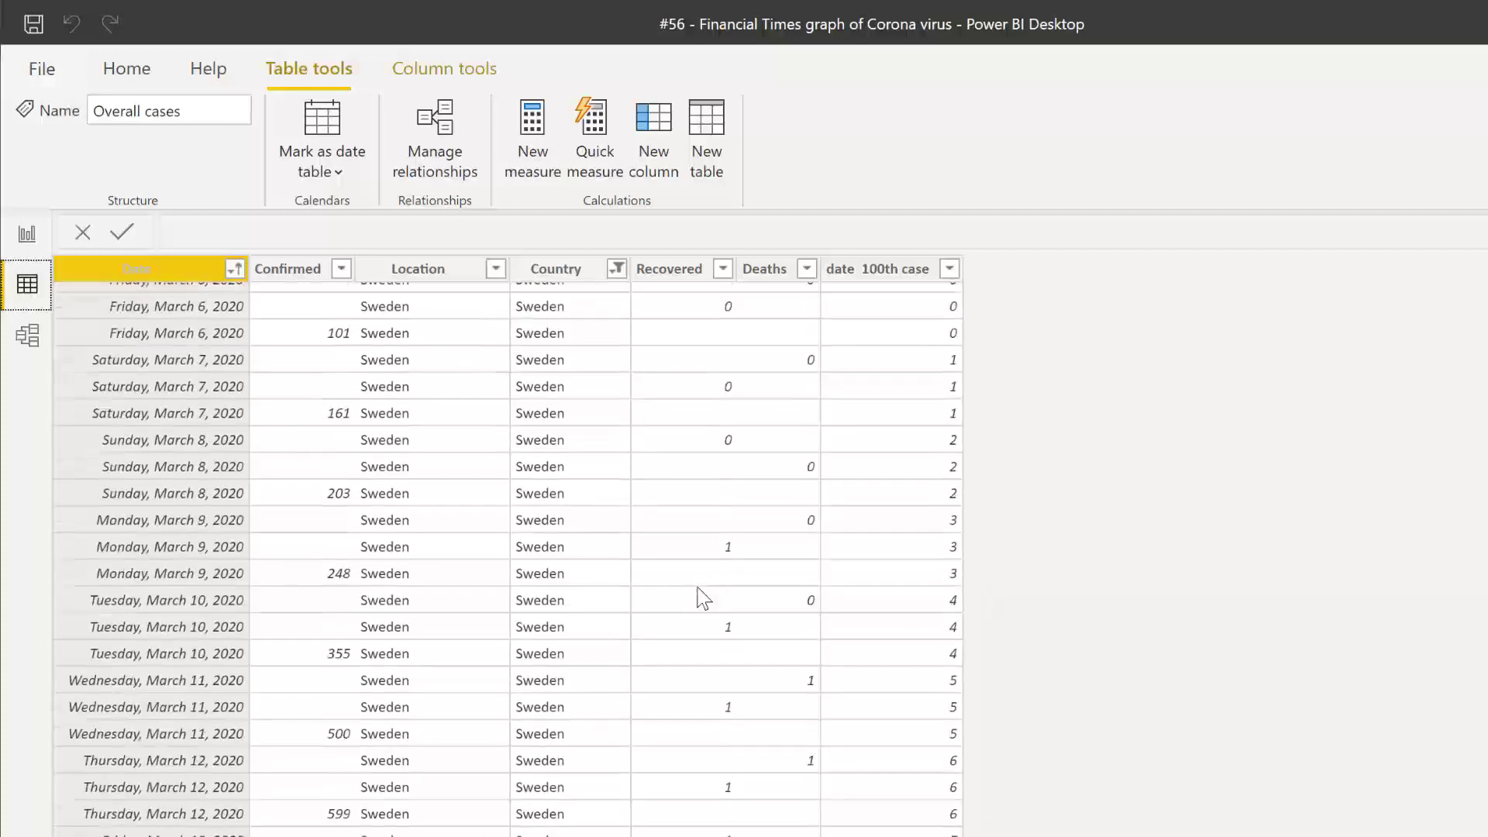
{"action": "scroll", "coordinate": [824, 575], "scroll_direction": "up", "scroll_amount": 1}
{"action": "scroll", "coordinate": [825, 575], "scroll_direction": "up", "scroll_amount": 2}
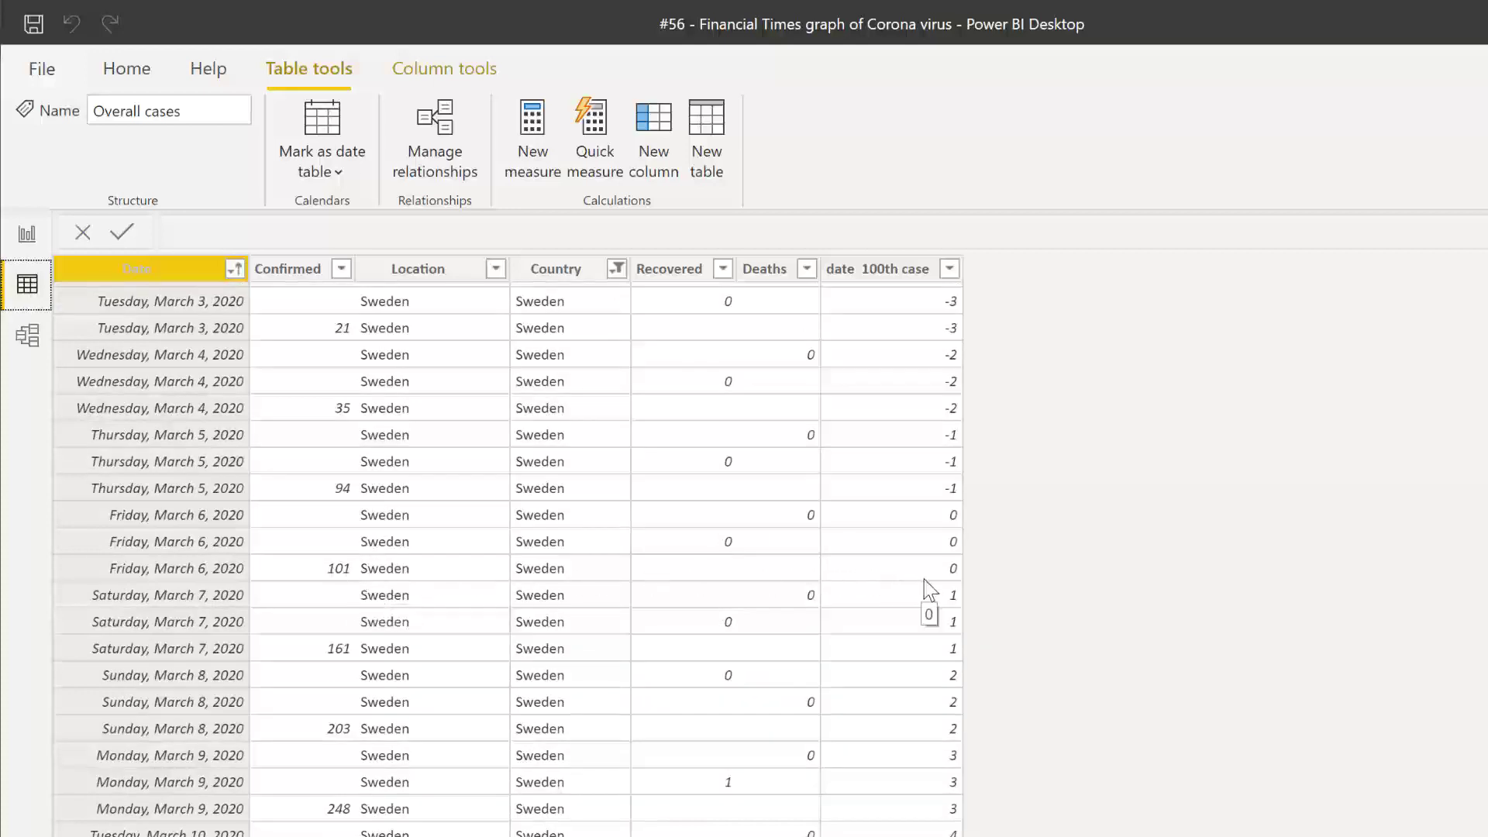
{"action": "scroll", "coordinate": [942, 612], "scroll_direction": "down", "scroll_amount": 7}
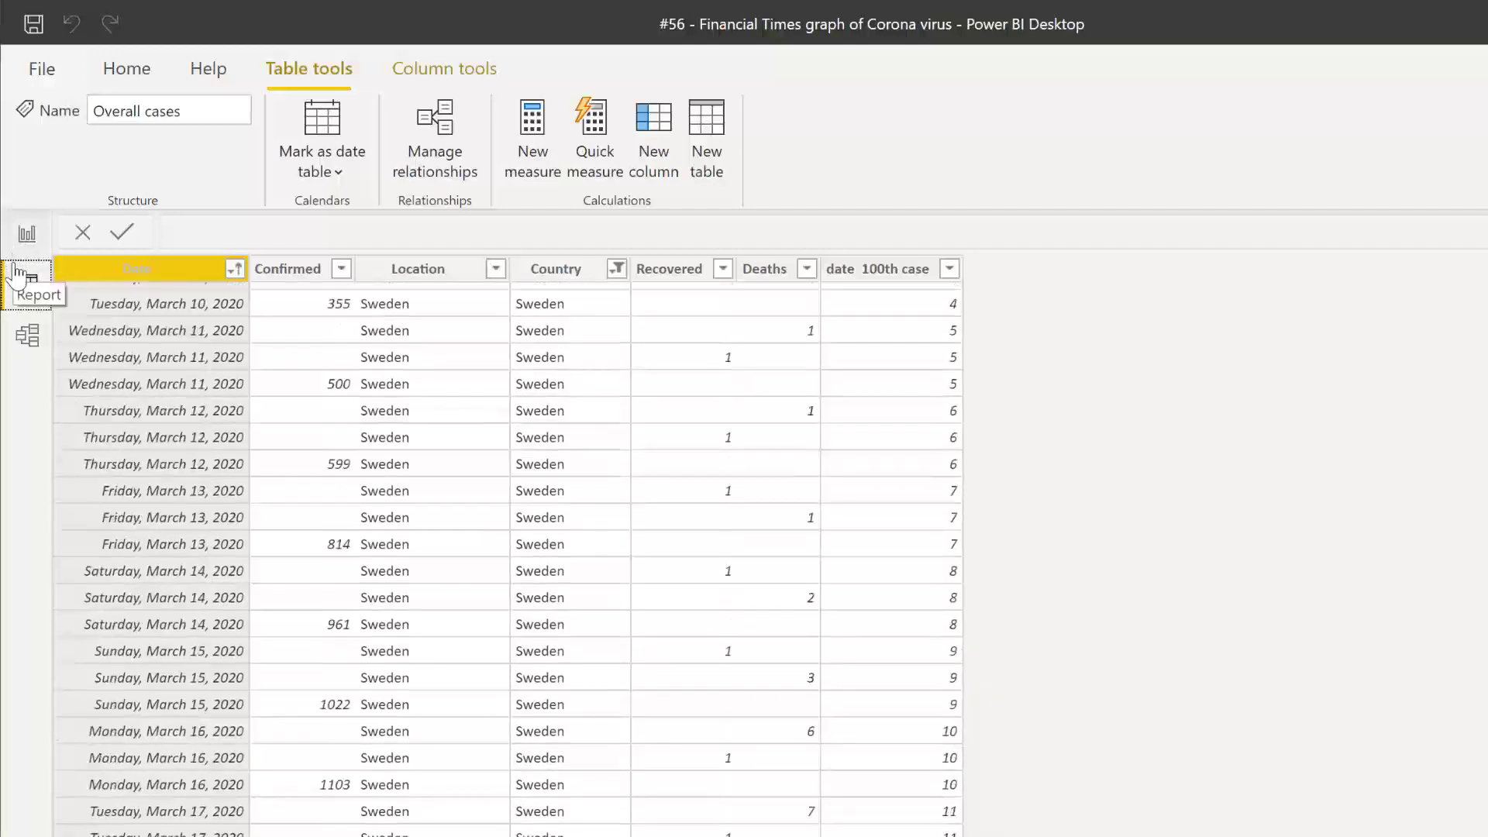
- Create a report visual with date 100th case, Country and Cases confirmed
{"action": "left_click", "coordinate": [24, 239]}
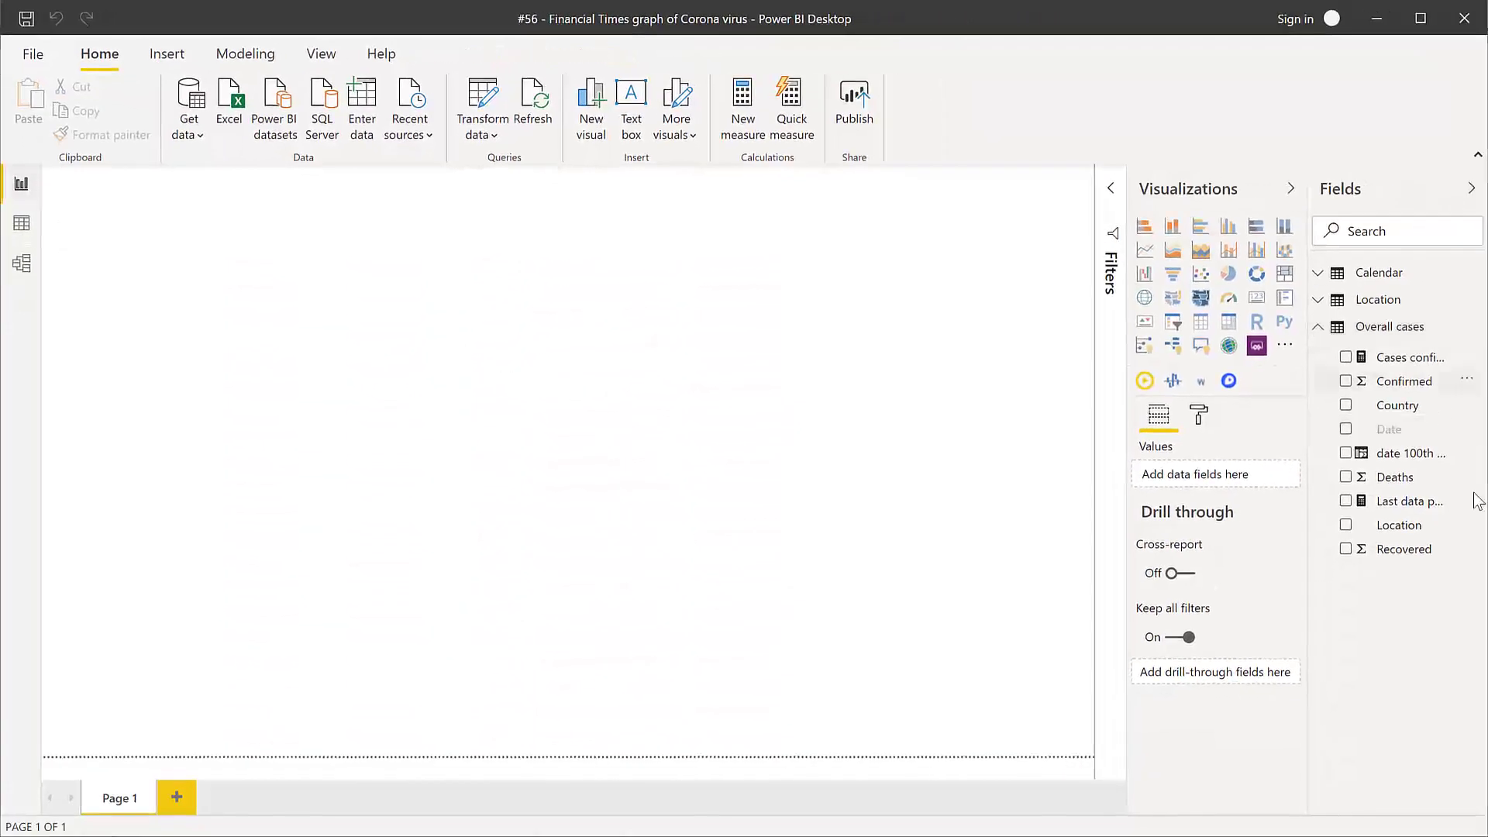
{"action": "left_click_drag", "start_coordinate": [1402, 455], "coordinate": [603, 431]}
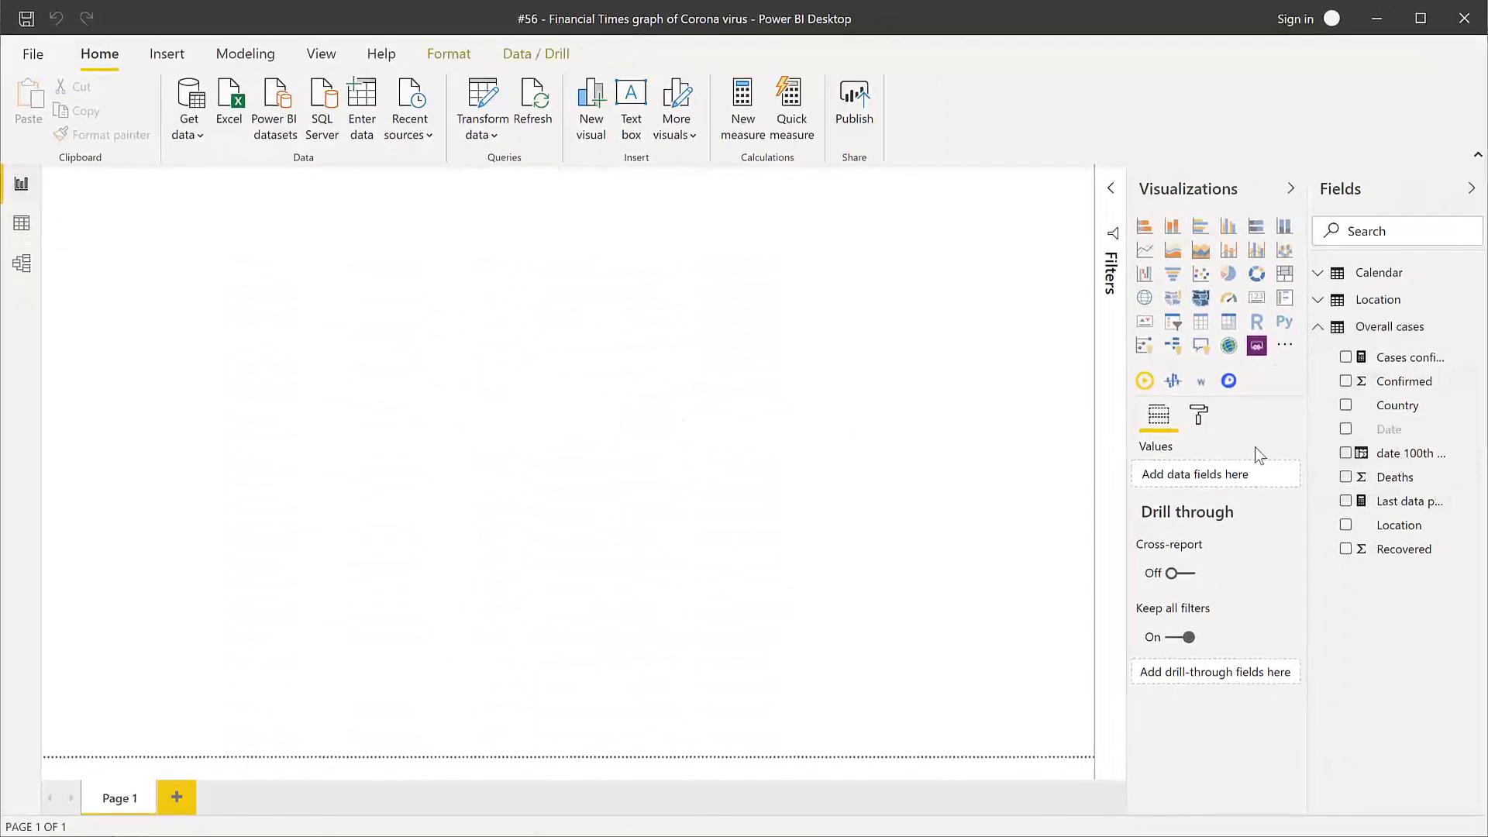
{"action": "left_click", "coordinate": [1422, 449]}
{"action": "left_click_drag", "start_coordinate": [1421, 411], "coordinate": [581, 421]}
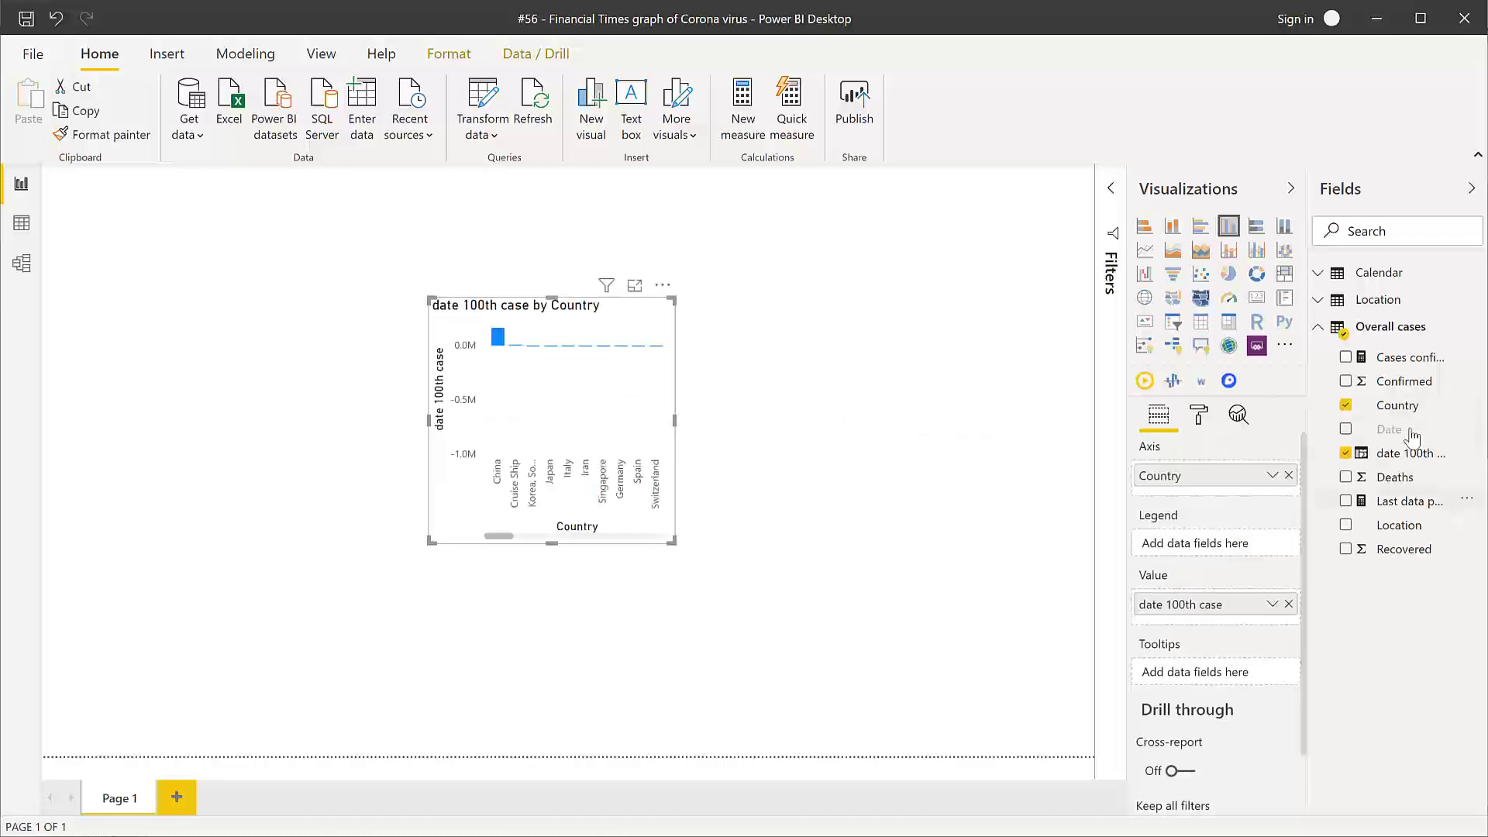
{"action": "left_click_drag", "start_coordinate": [1406, 357], "coordinate": [616, 389]}
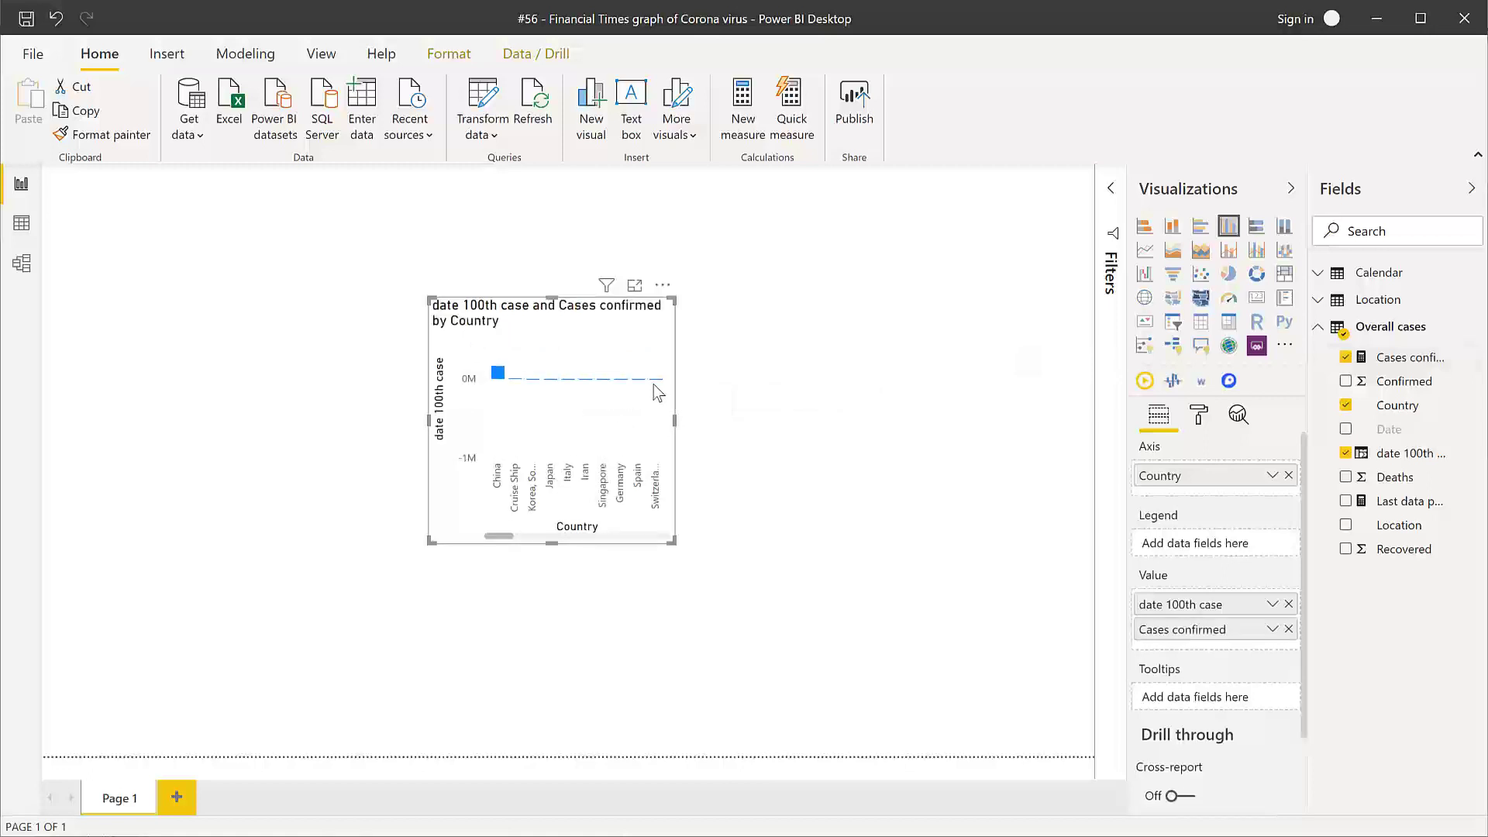
{"action": "left_click", "coordinate": [1421, 366]}
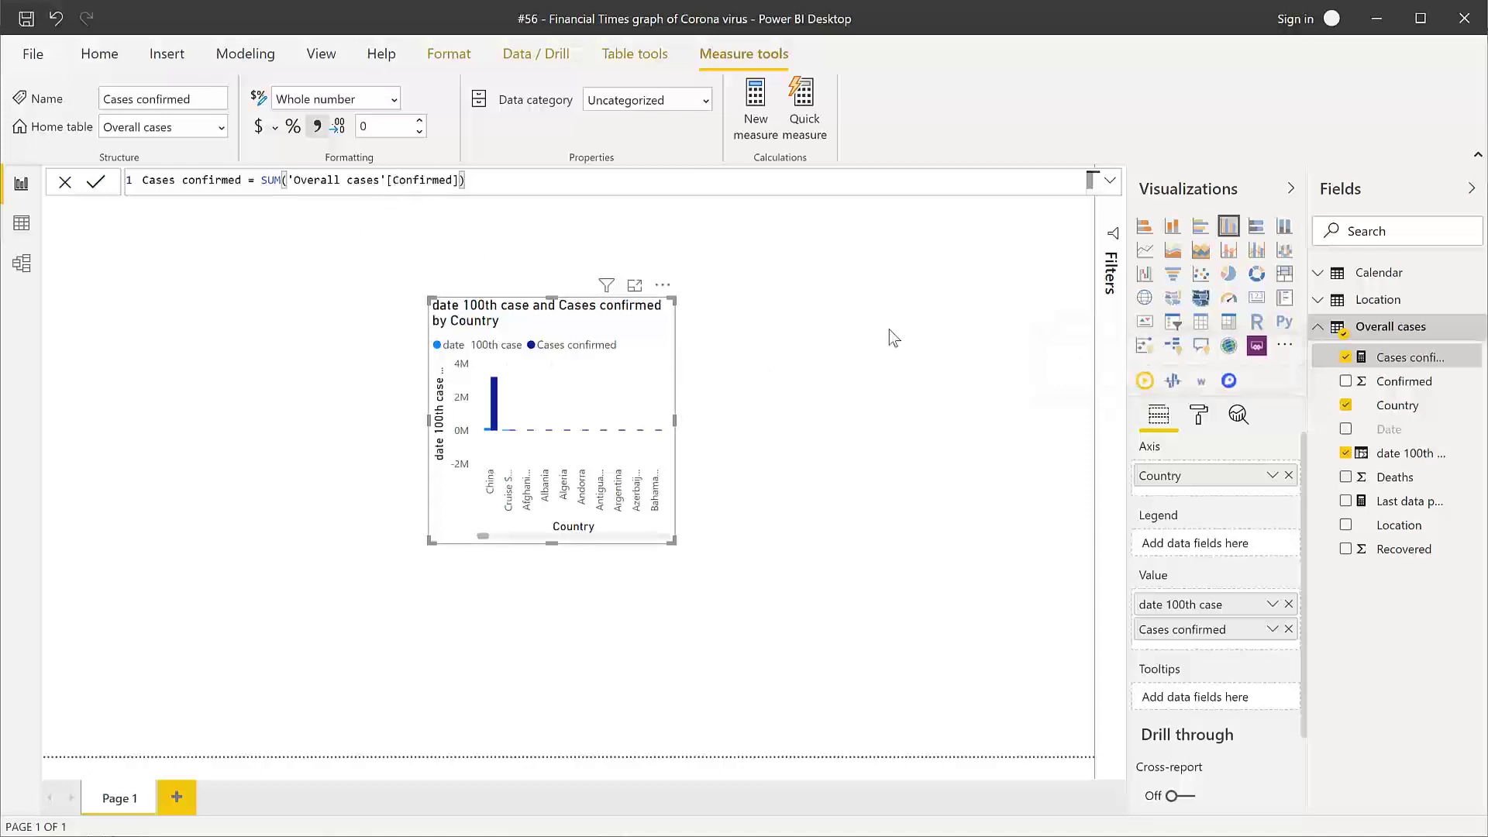
- Make it an enlarged line chart with date 100th case on the axis and Country splitting lines
{"action": "left_click", "coordinate": [1145, 250]}
{"action": "left_click_drag", "start_coordinate": [431, 540], "coordinate": [133, 628]}
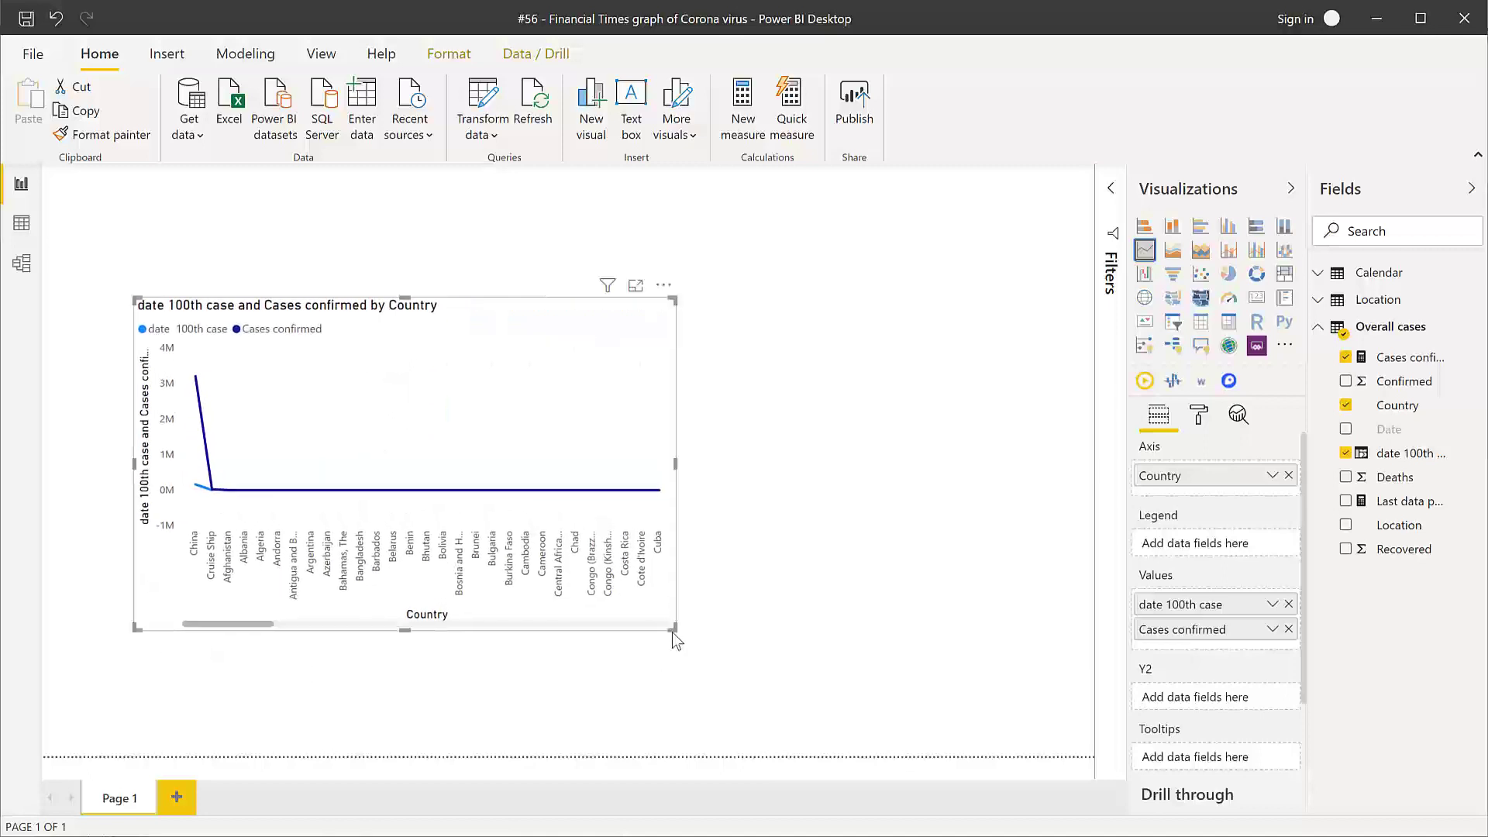
{"action": "left_click_drag", "start_coordinate": [779, 664], "coordinate": [791, 664]}
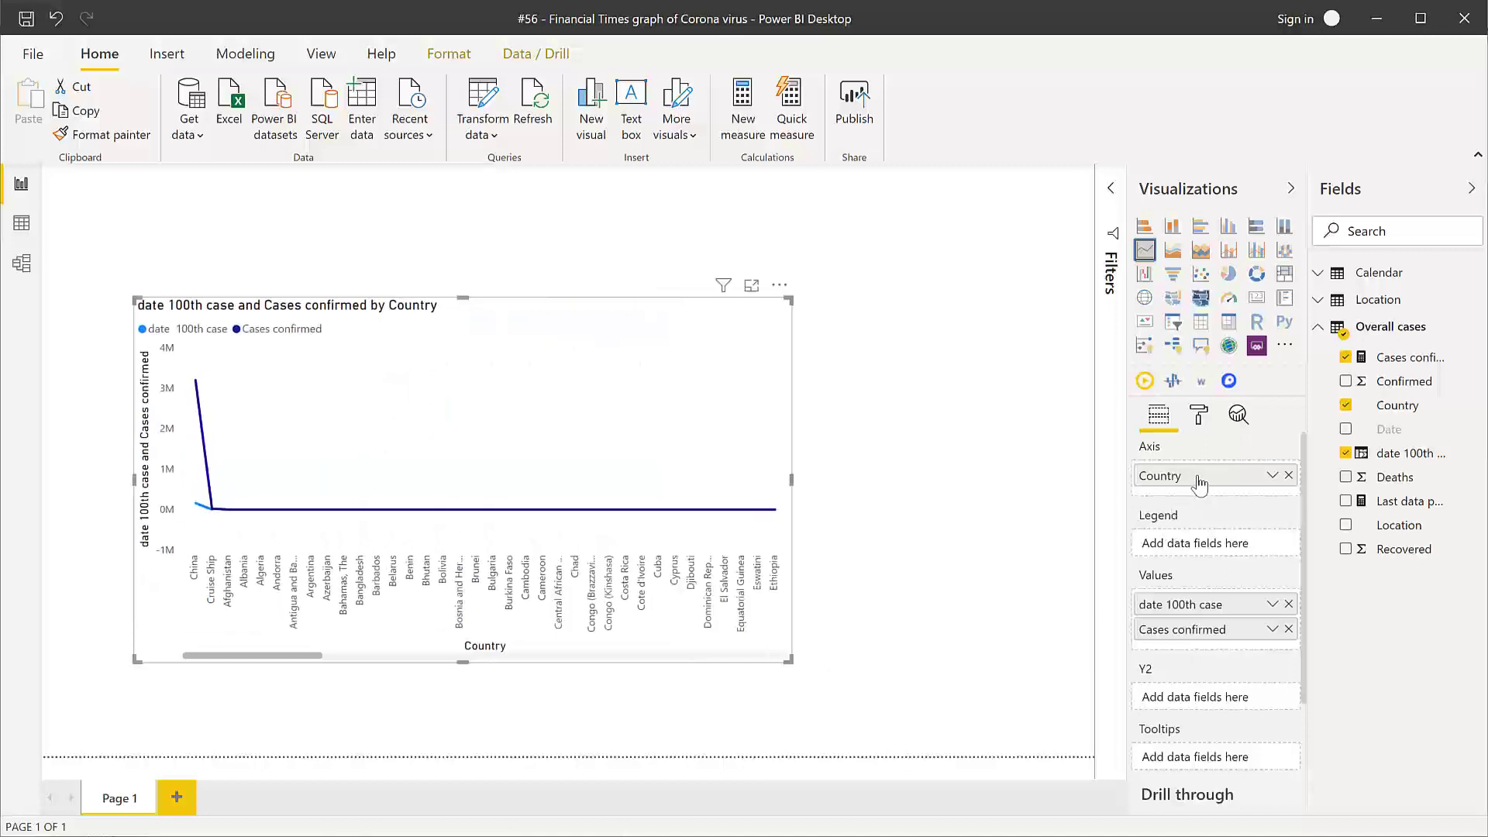
{"action": "left_click_drag", "start_coordinate": [1201, 476], "coordinate": [1206, 543]}
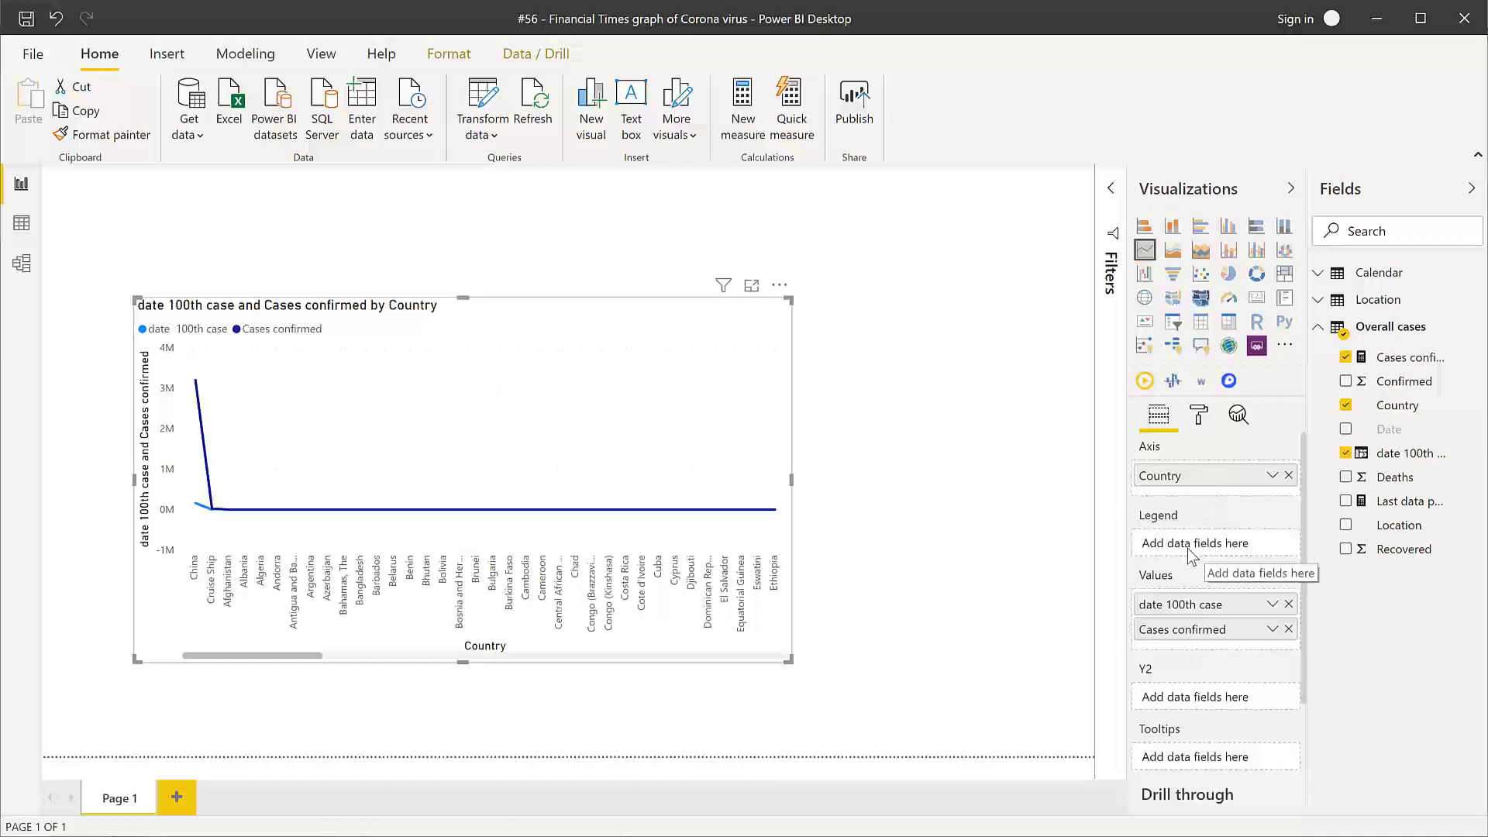
{"action": "left_click_drag", "start_coordinate": [1189, 485], "coordinate": [1187, 610]}
{"action": "left_click_drag", "start_coordinate": [1190, 512], "coordinate": [1199, 579]}
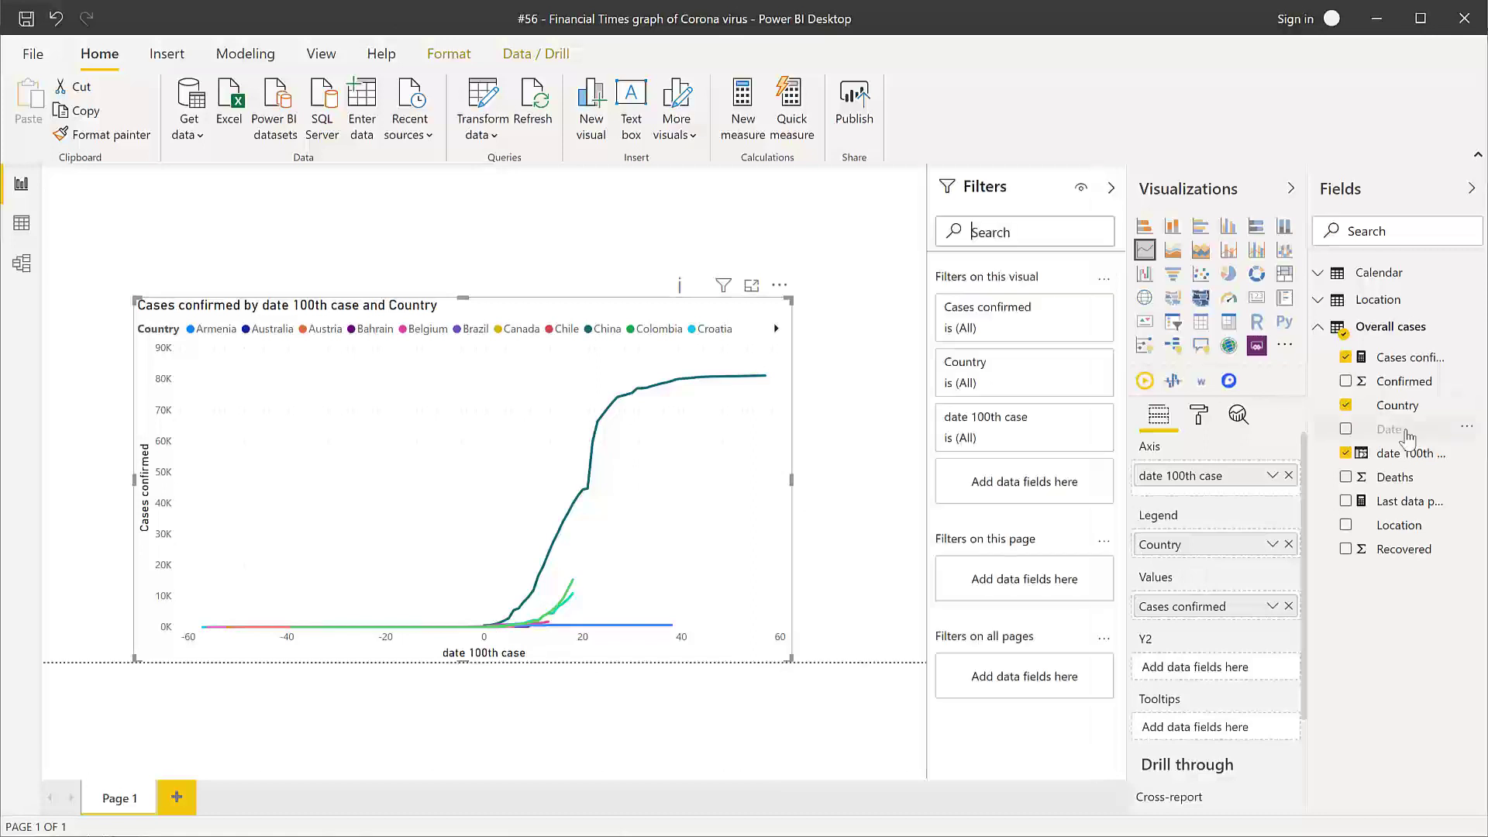
- Filter date 100th case to 'is greater than or equal to' 0 using advanced filtering
{"action": "left_click", "coordinate": [1074, 421]}
{"action": "left_click", "coordinate": [1006, 542]}
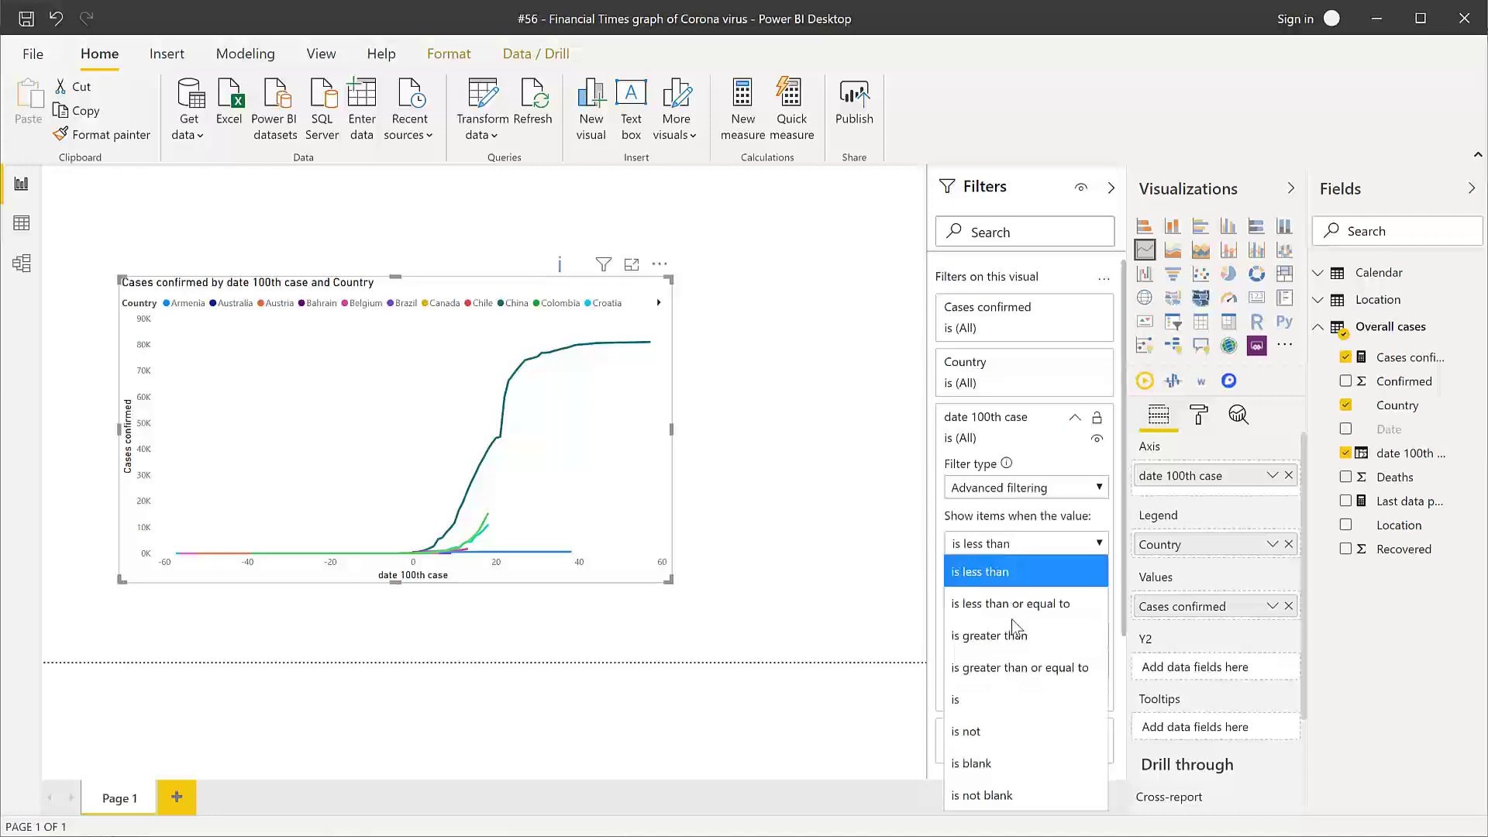
{"action": "left_click", "coordinate": [1016, 640]}
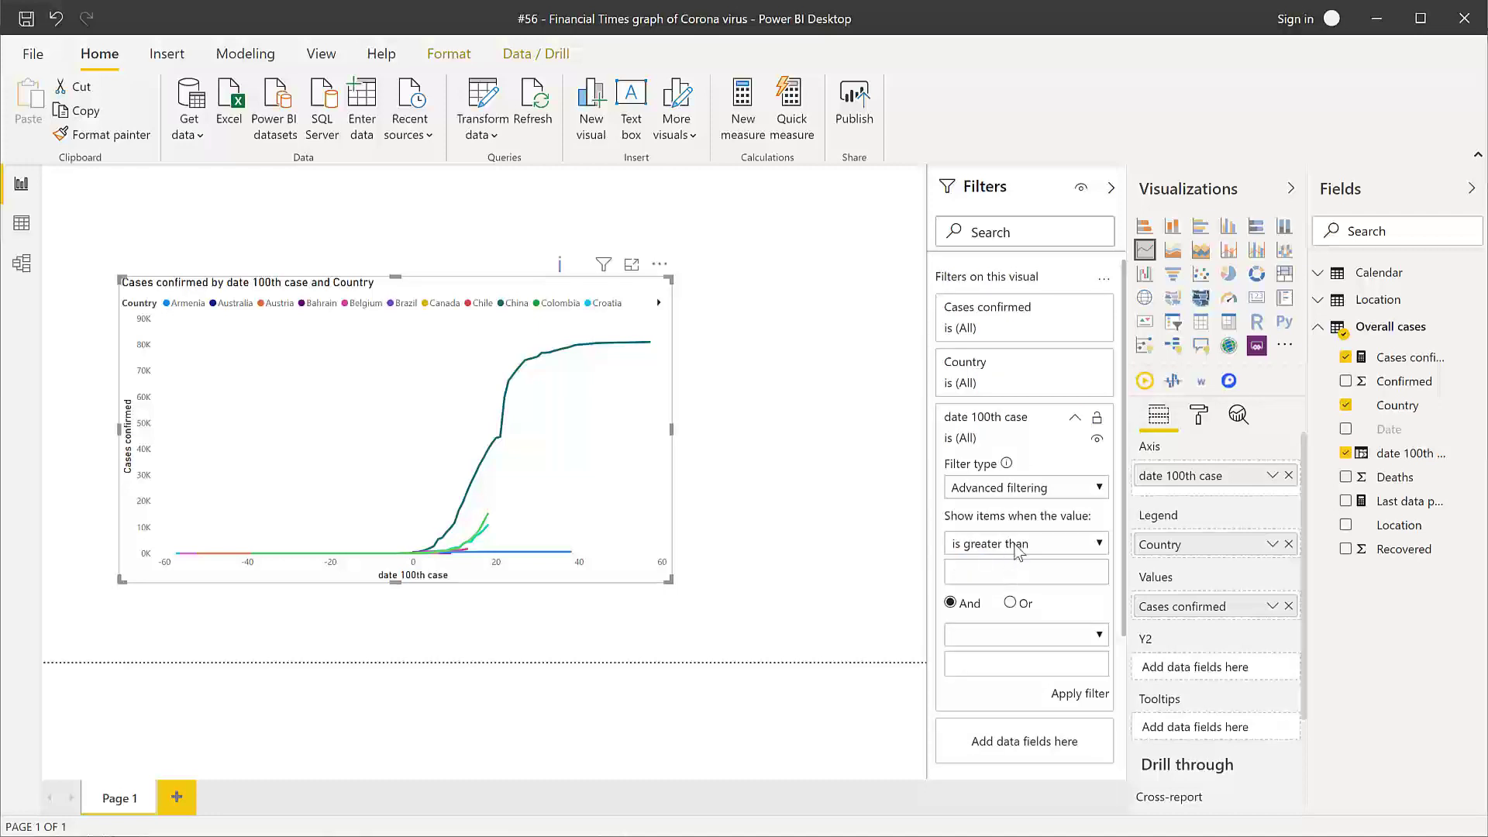
{"action": "left_click", "coordinate": [1016, 552]}
{"action": "left_click", "coordinate": [1018, 665]}
{"action": "type", "text": "0"}
{"action": "left_click", "coordinate": [1078, 694]}
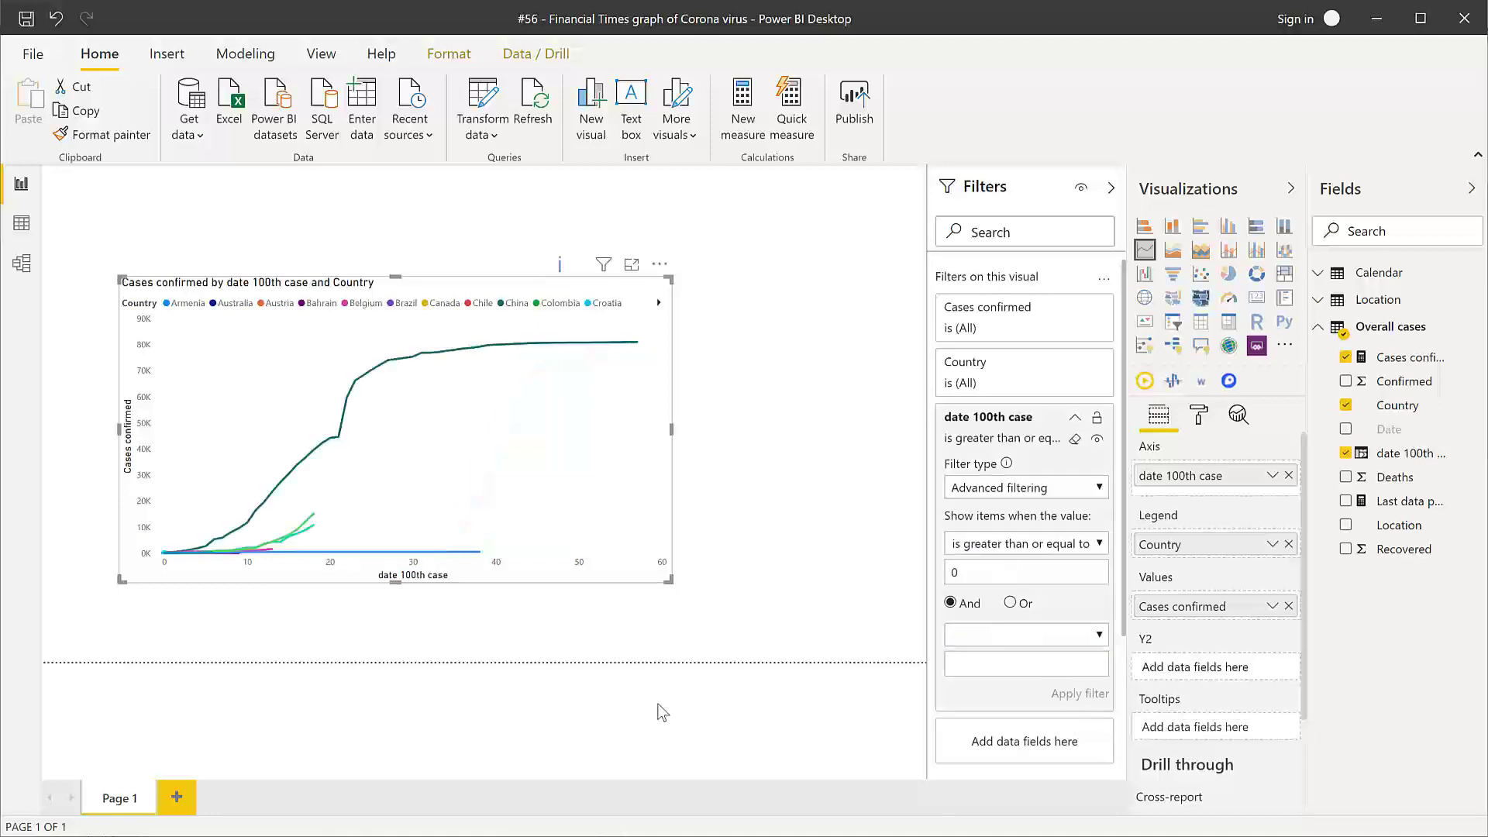
{"action": "key", "text": "alt+Tab"}
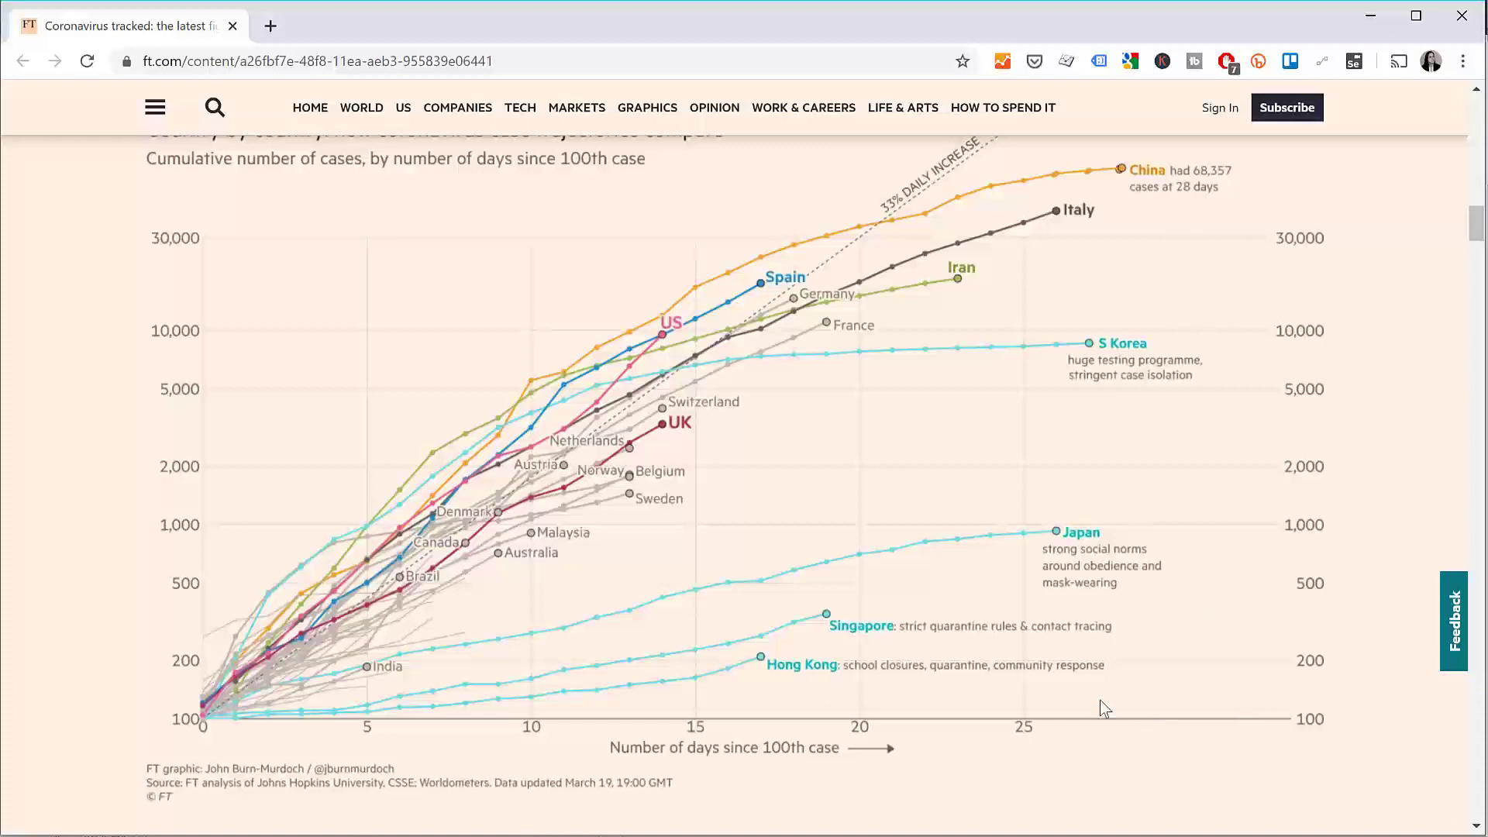
- Add a second condition limiting date 100th case to 'is less than or equal to' 30
{"action": "key", "text": "alt+Tab"}
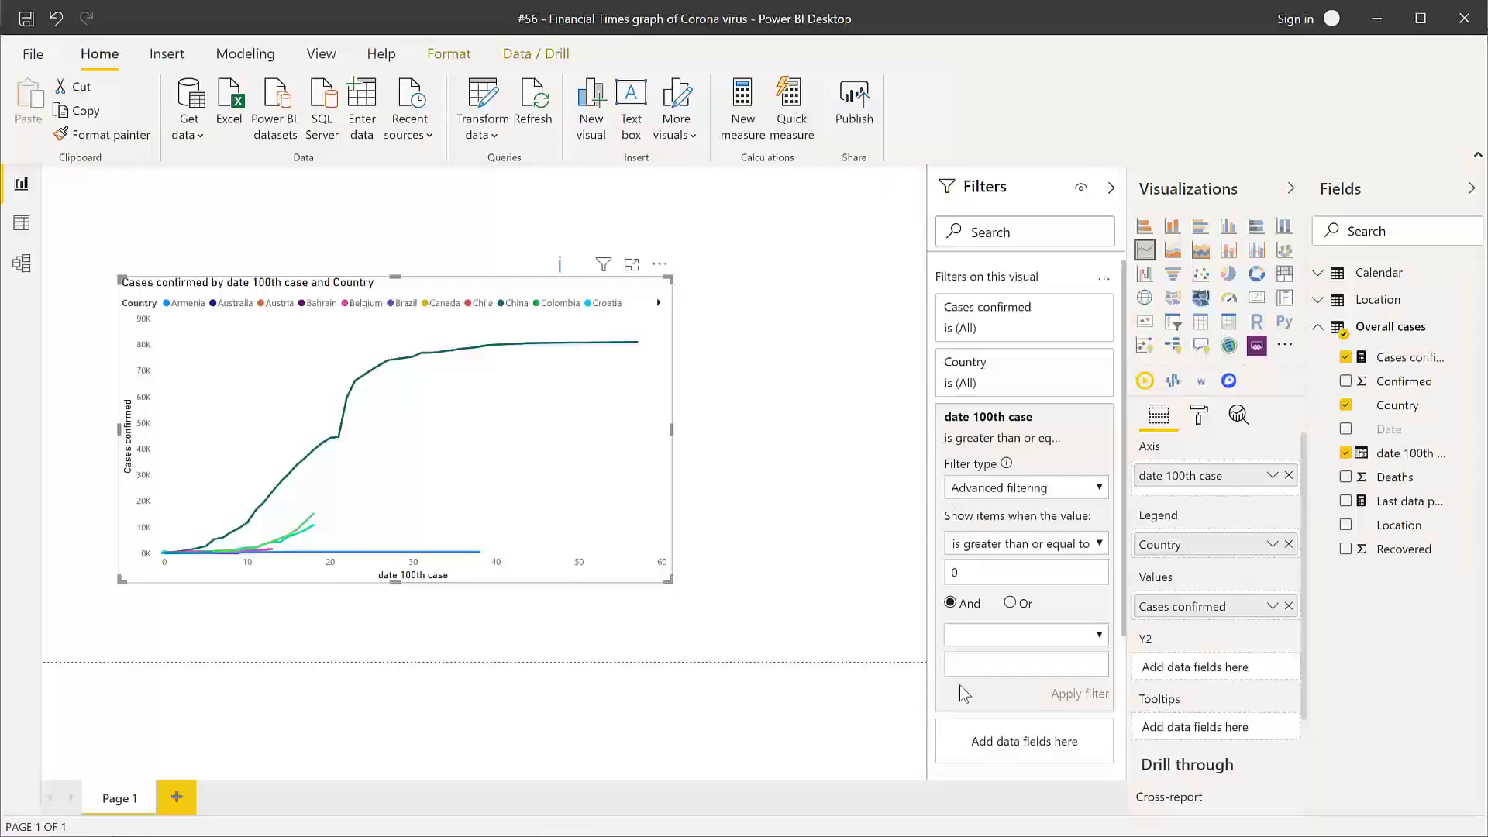
{"action": "left_click", "coordinate": [995, 635]}
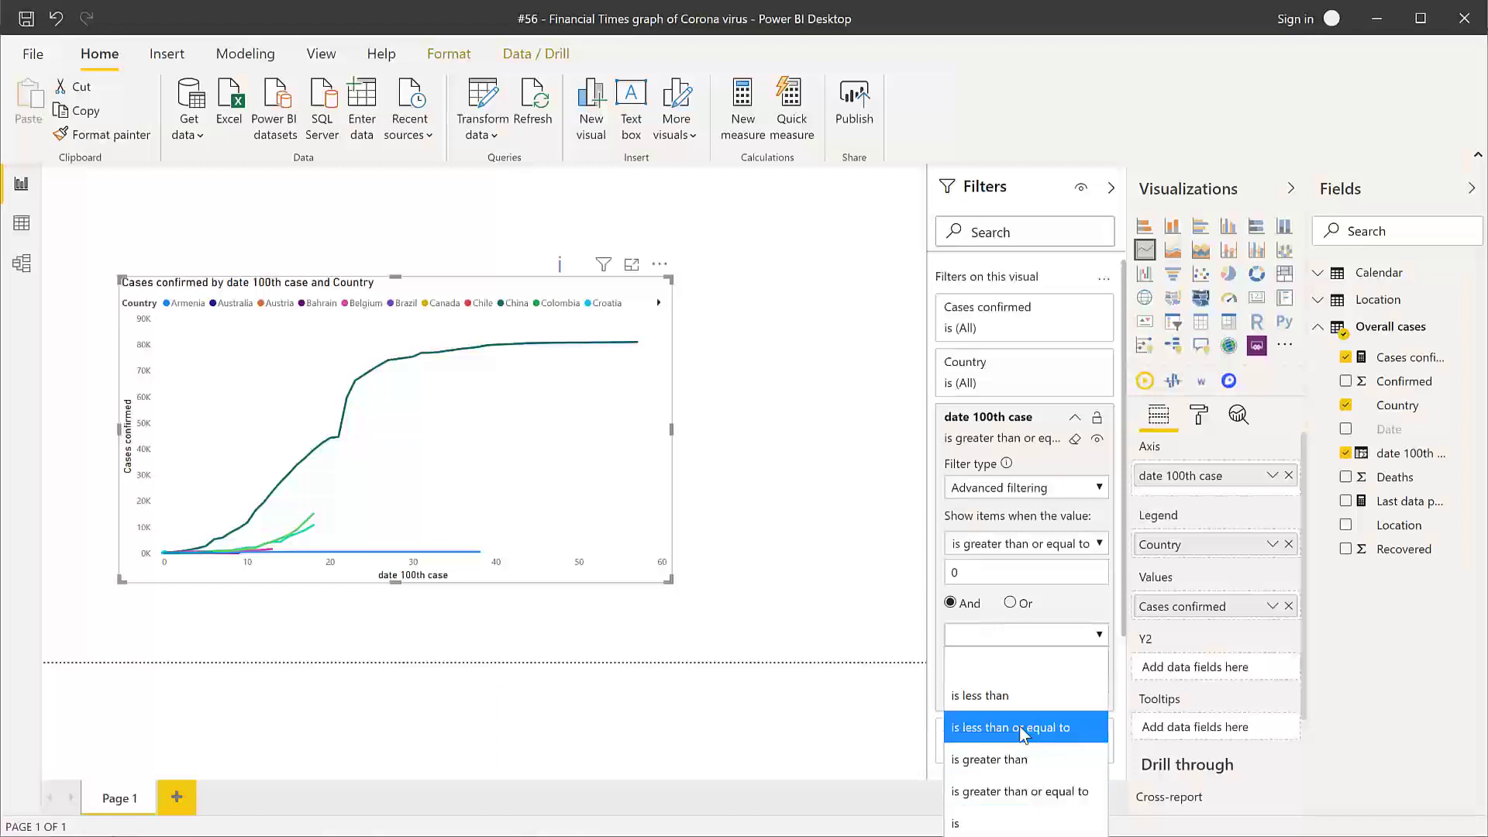
{"action": "left_click", "coordinate": [1020, 725]}
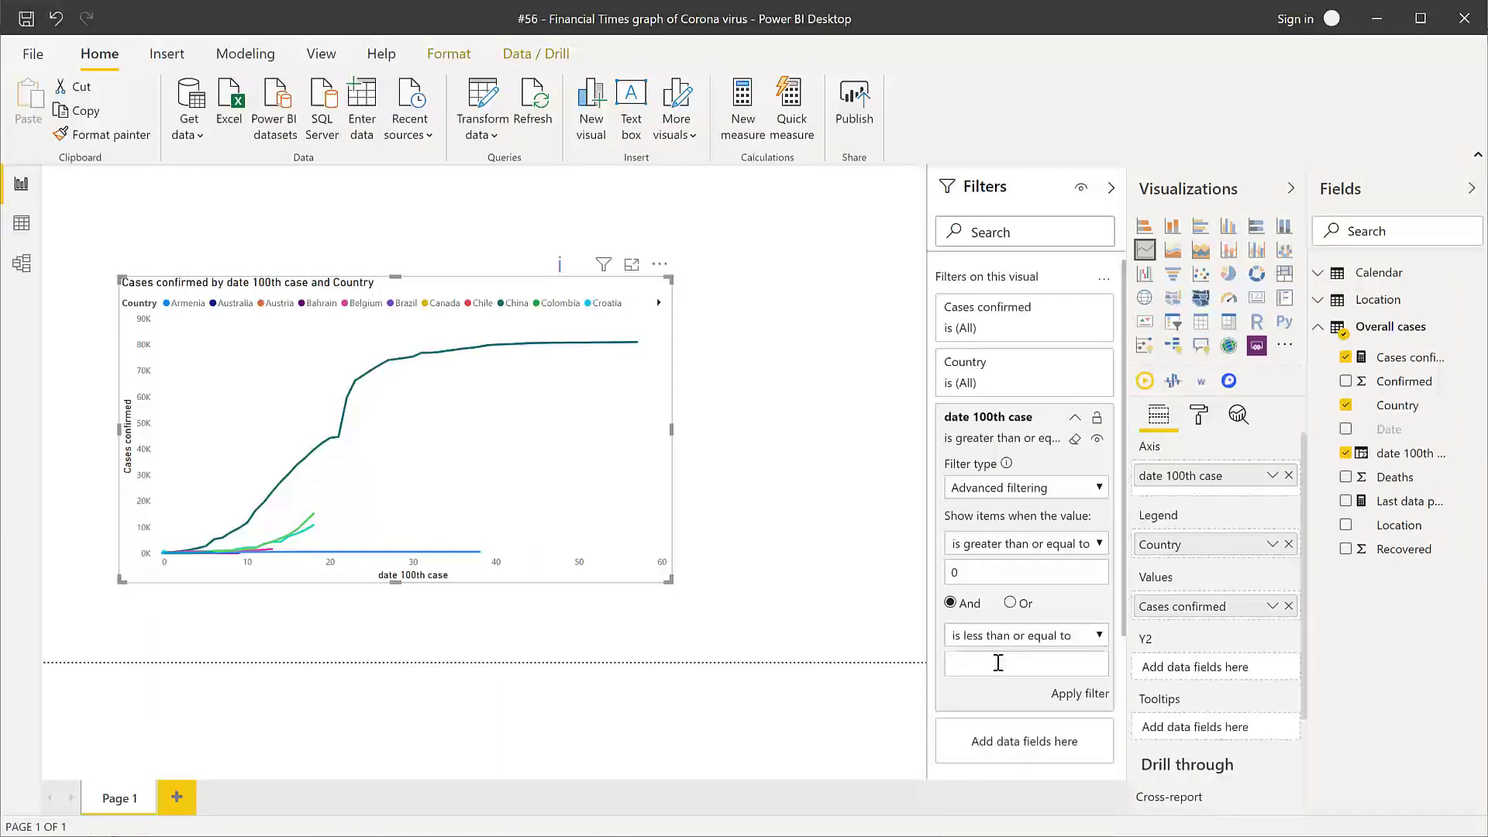
{"action": "left_click", "coordinate": [1000, 668]}
{"action": "type", "text": "30"}
{"action": "left_click", "coordinate": [1096, 697]}
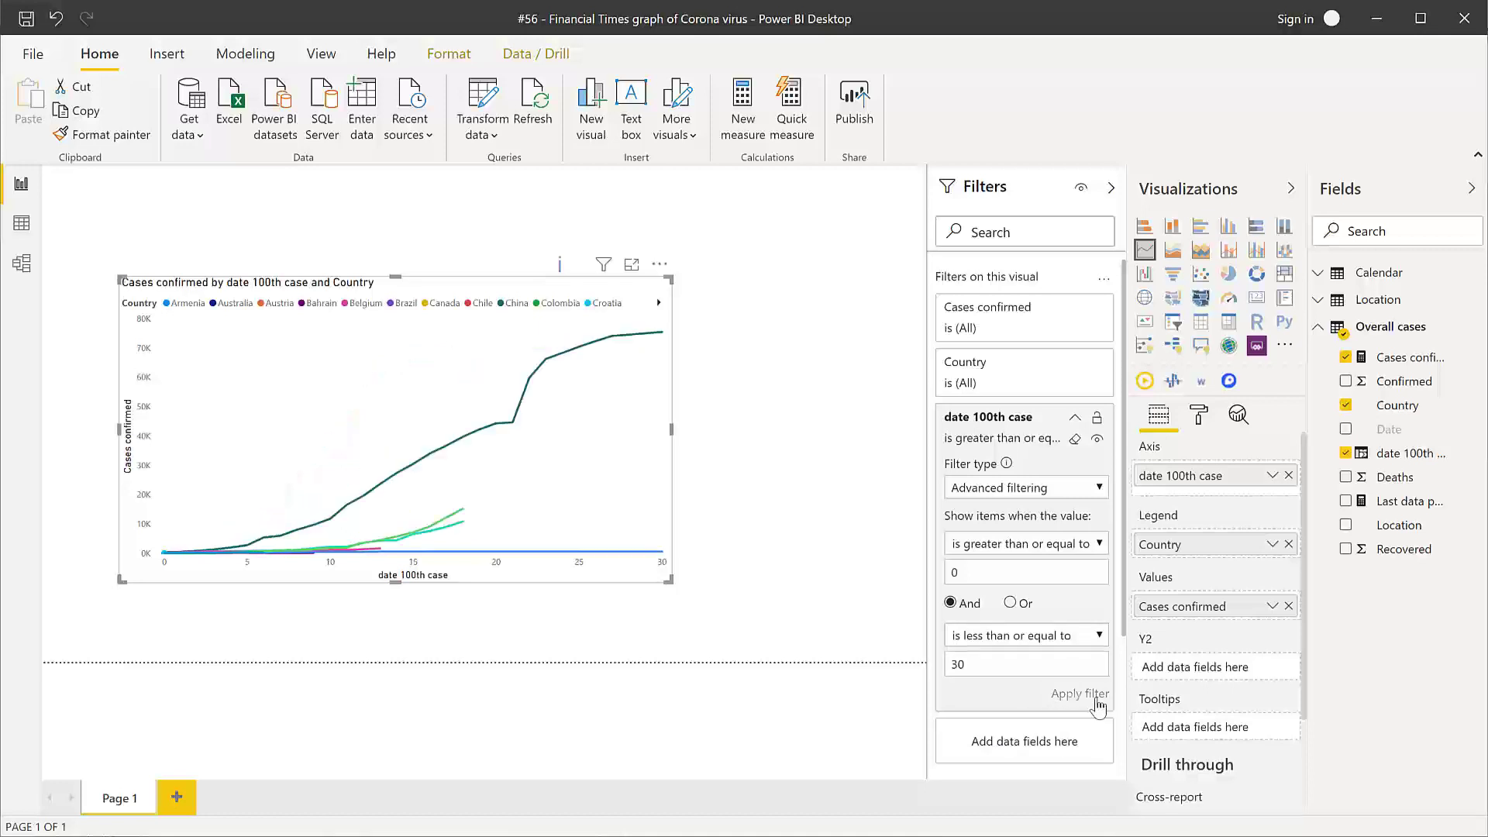
- Set the Y axis scale type to Log and enlarge the line chart
{"action": "left_click", "coordinate": [1200, 416]}
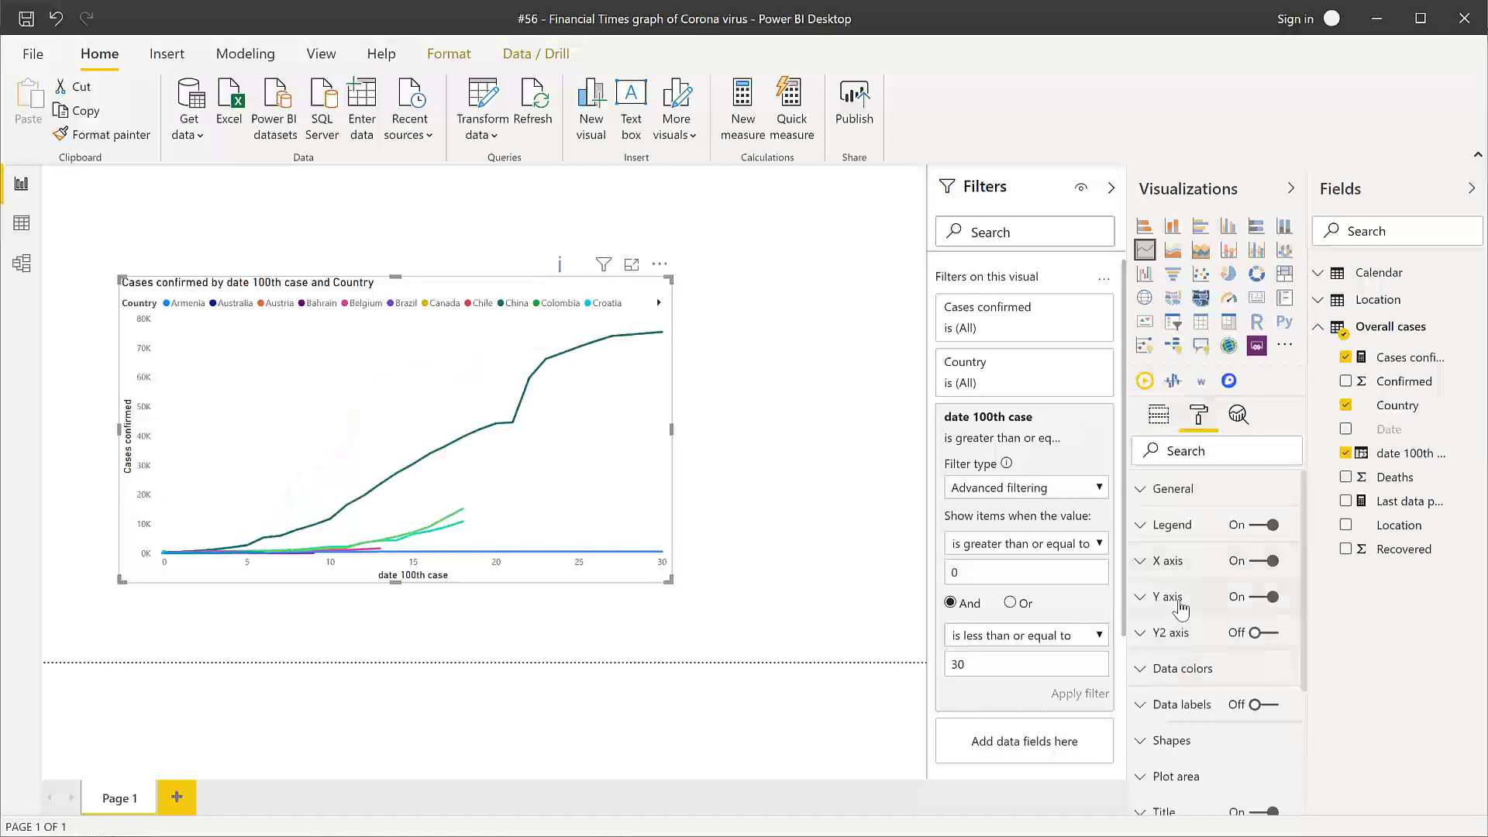
{"action": "left_click", "coordinate": [1170, 597]}
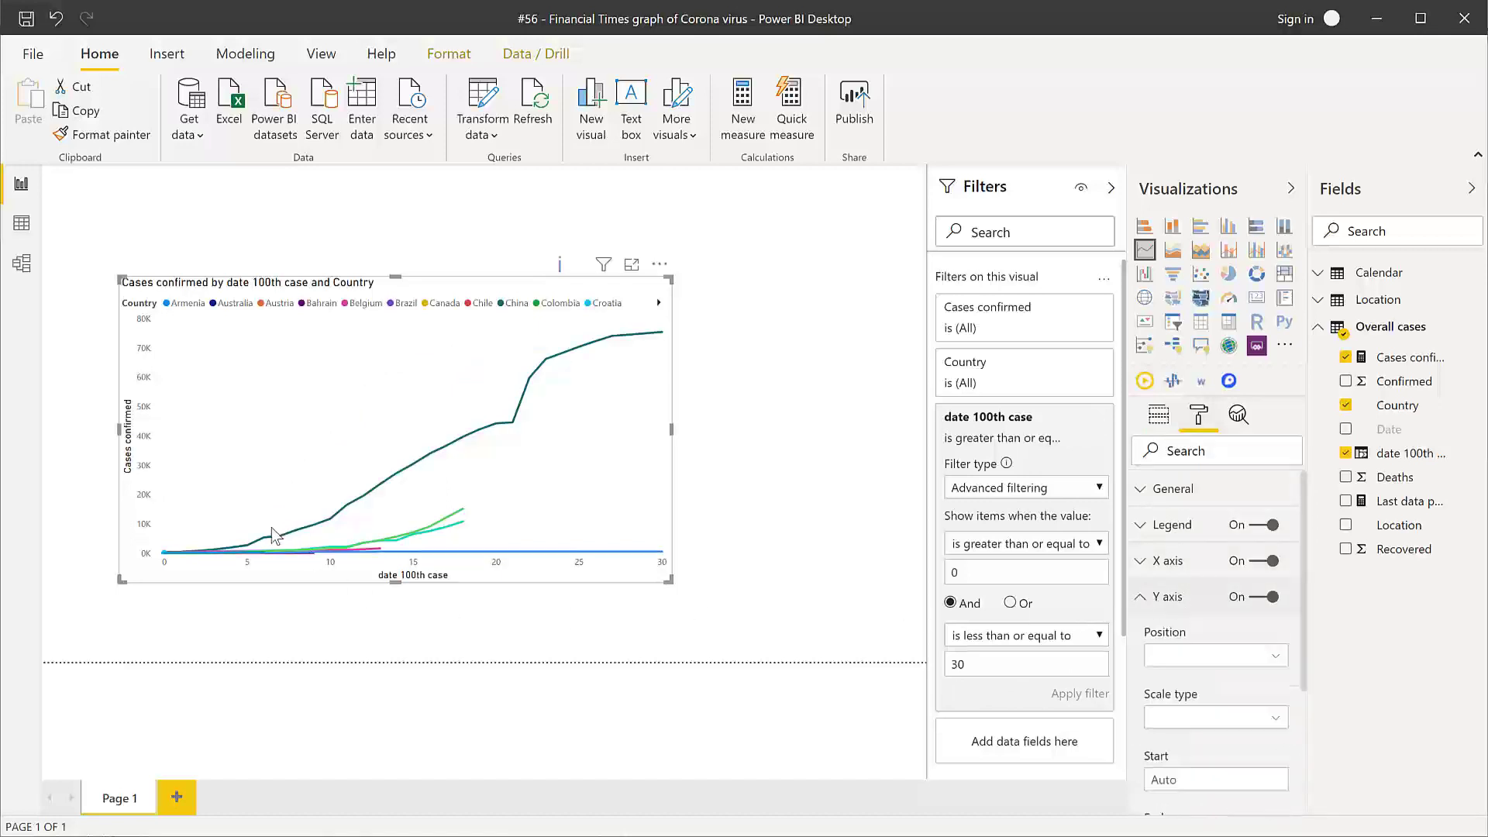
{"action": "left_click", "coordinate": [1219, 721]}
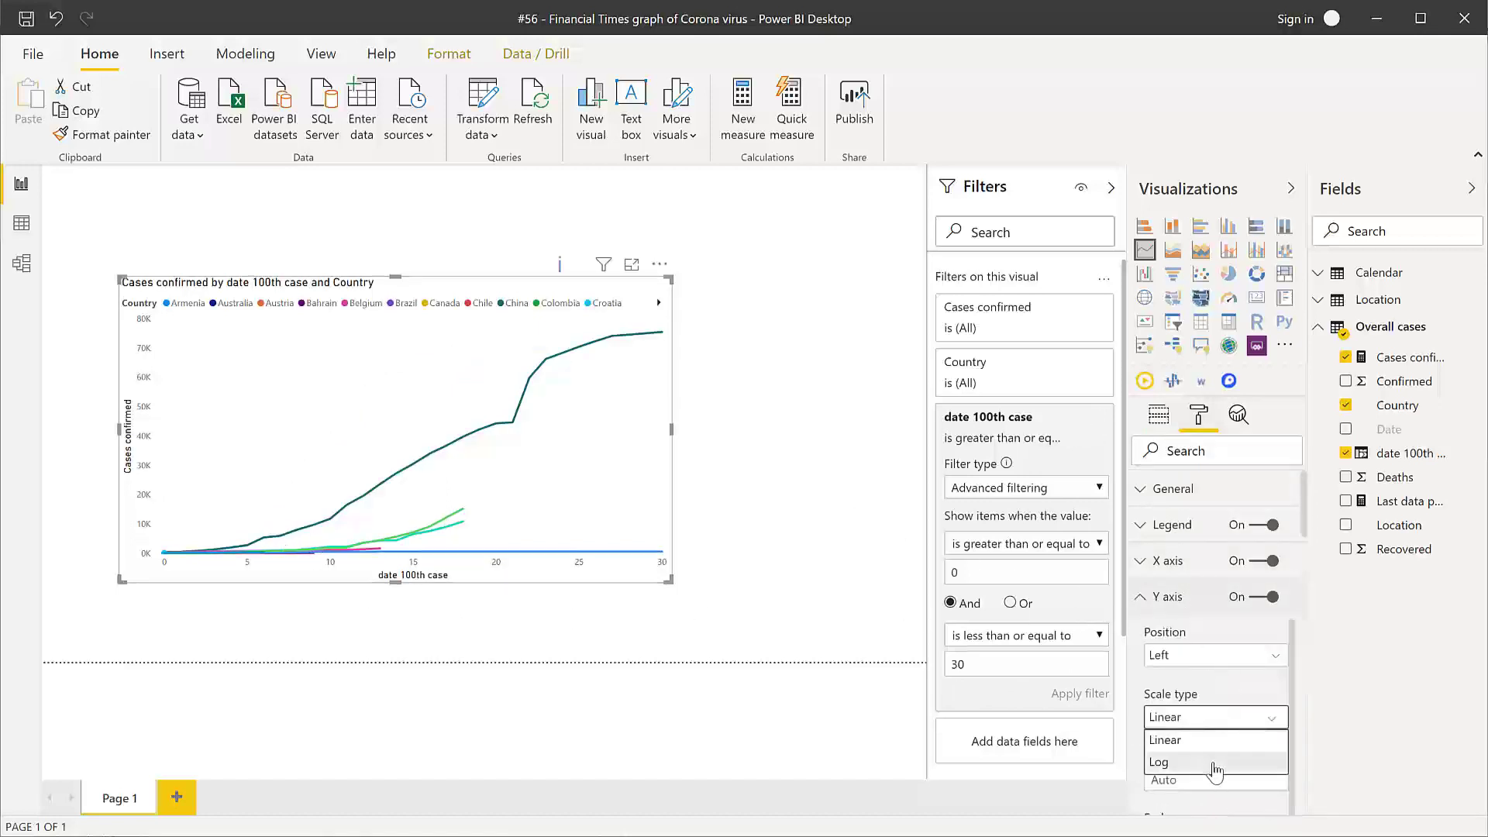
{"action": "left_click", "coordinate": [1214, 767]}
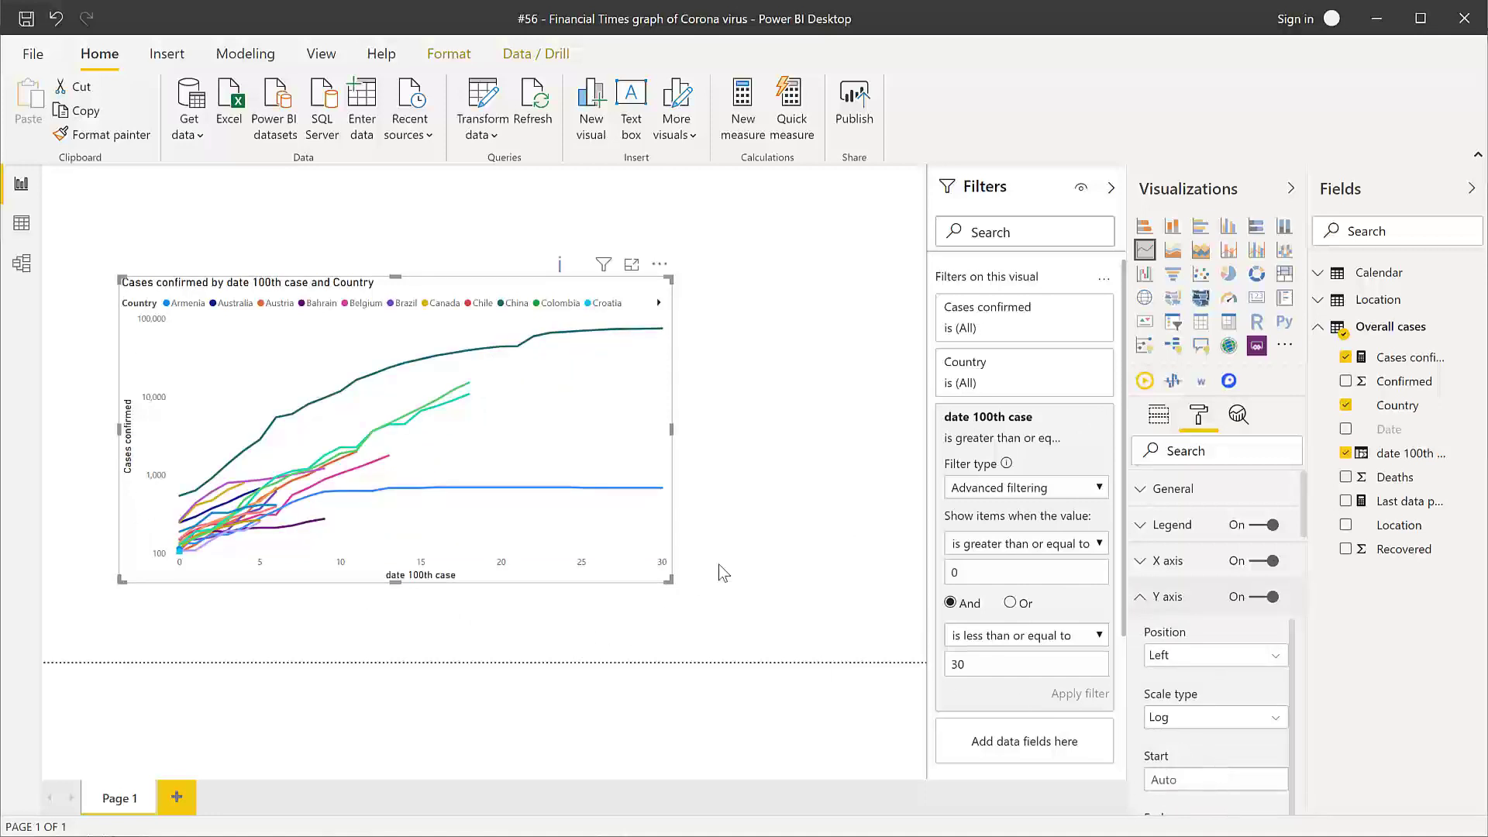
{"action": "left_click_drag", "start_coordinate": [746, 637], "coordinate": [800, 638]}
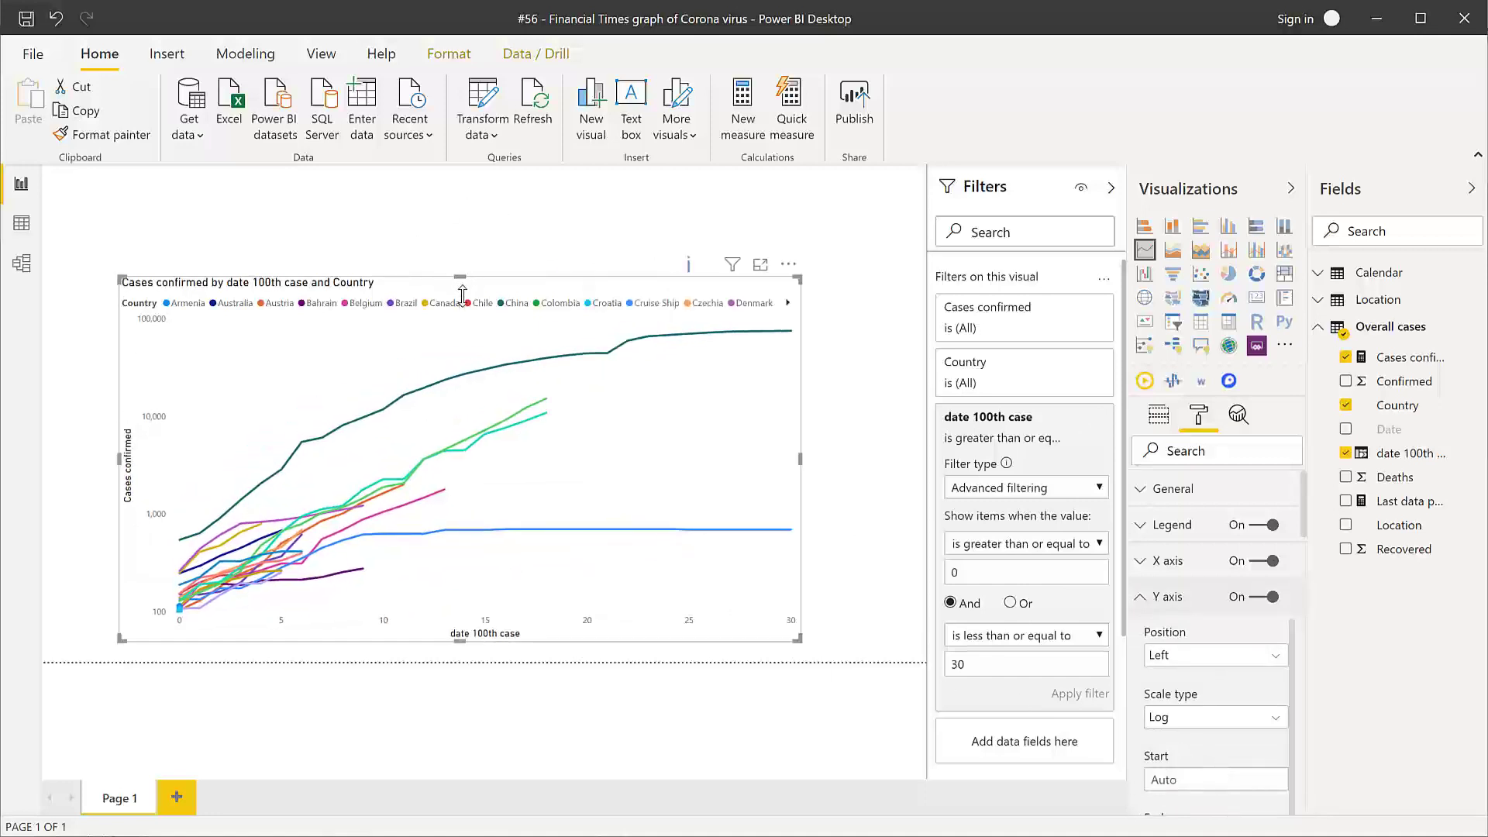
{"action": "left_click_drag", "start_coordinate": [462, 295], "coordinate": [462, 296]}
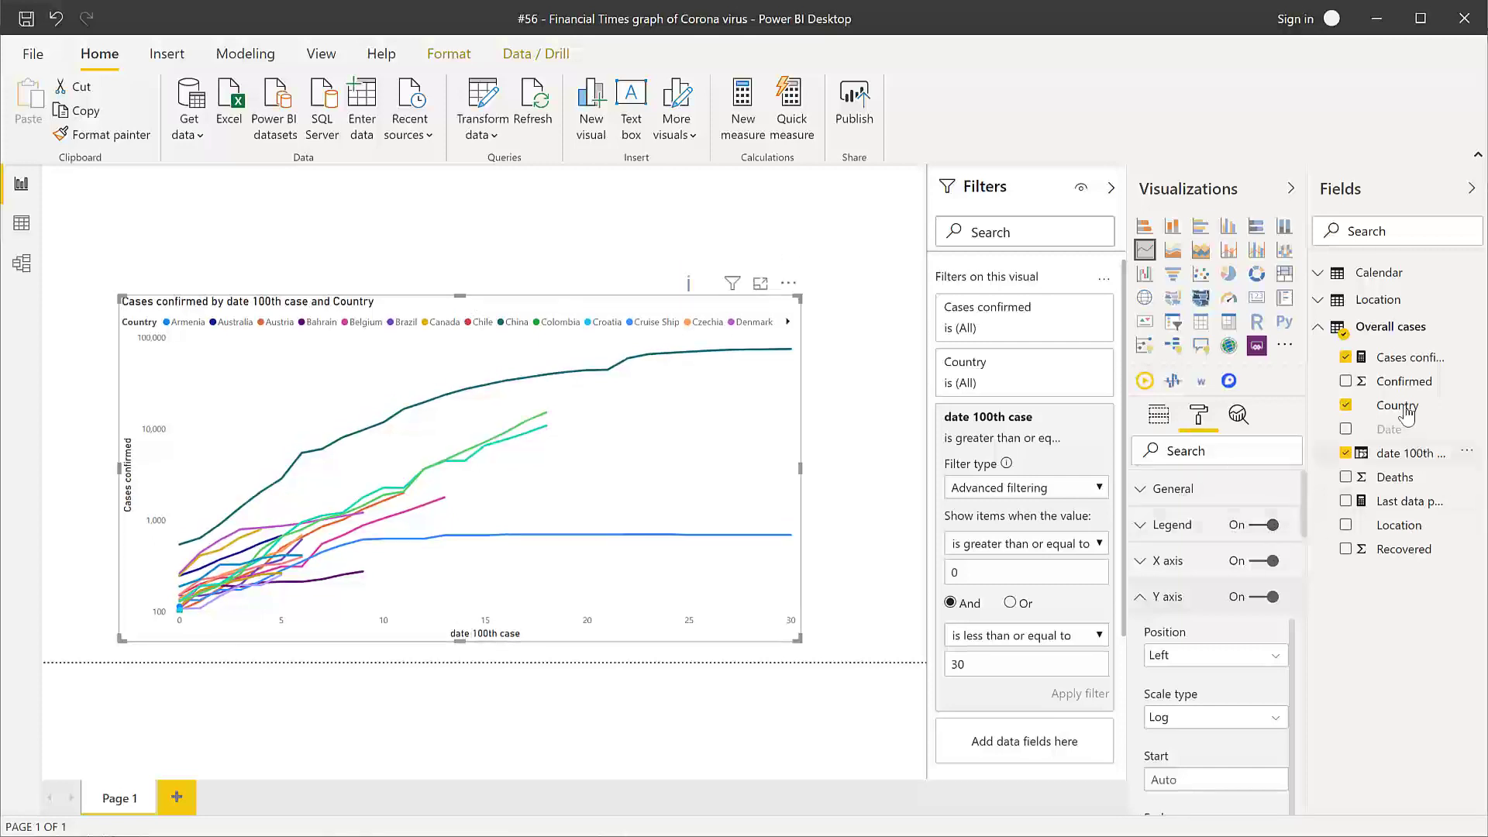
- Add Location > Country/Region to the canvas as a slicer and shrink it
{"action": "left_click", "coordinate": [1387, 306]}
{"action": "left_click_drag", "start_coordinate": [1402, 335], "coordinate": [659, 225]}
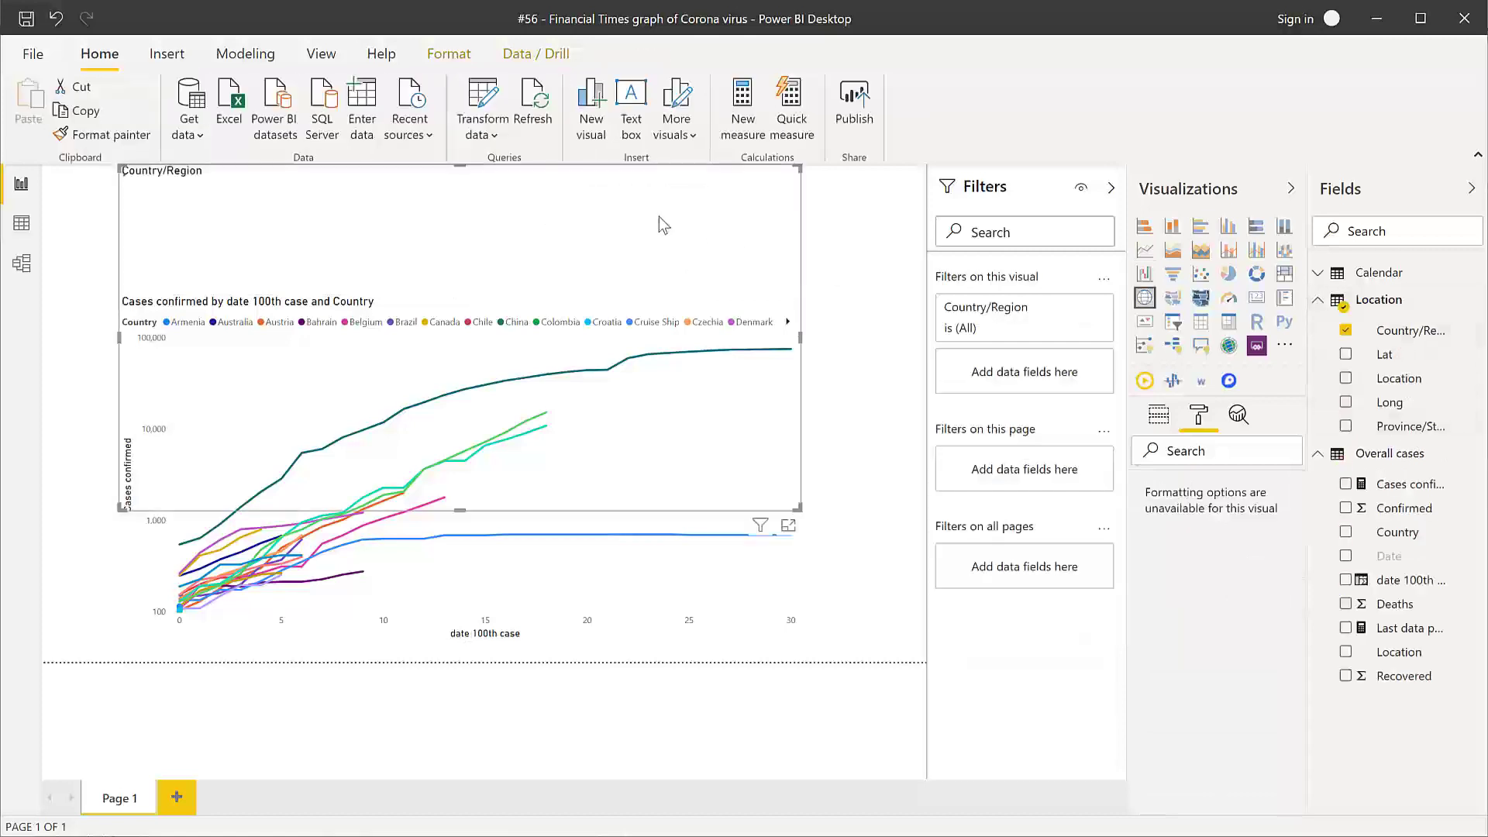
{"action": "left_click", "coordinate": [1174, 323]}
{"action": "left_click_drag", "start_coordinate": [794, 507], "coordinate": [571, 342]}
{"action": "left_click", "coordinate": [672, 303]}
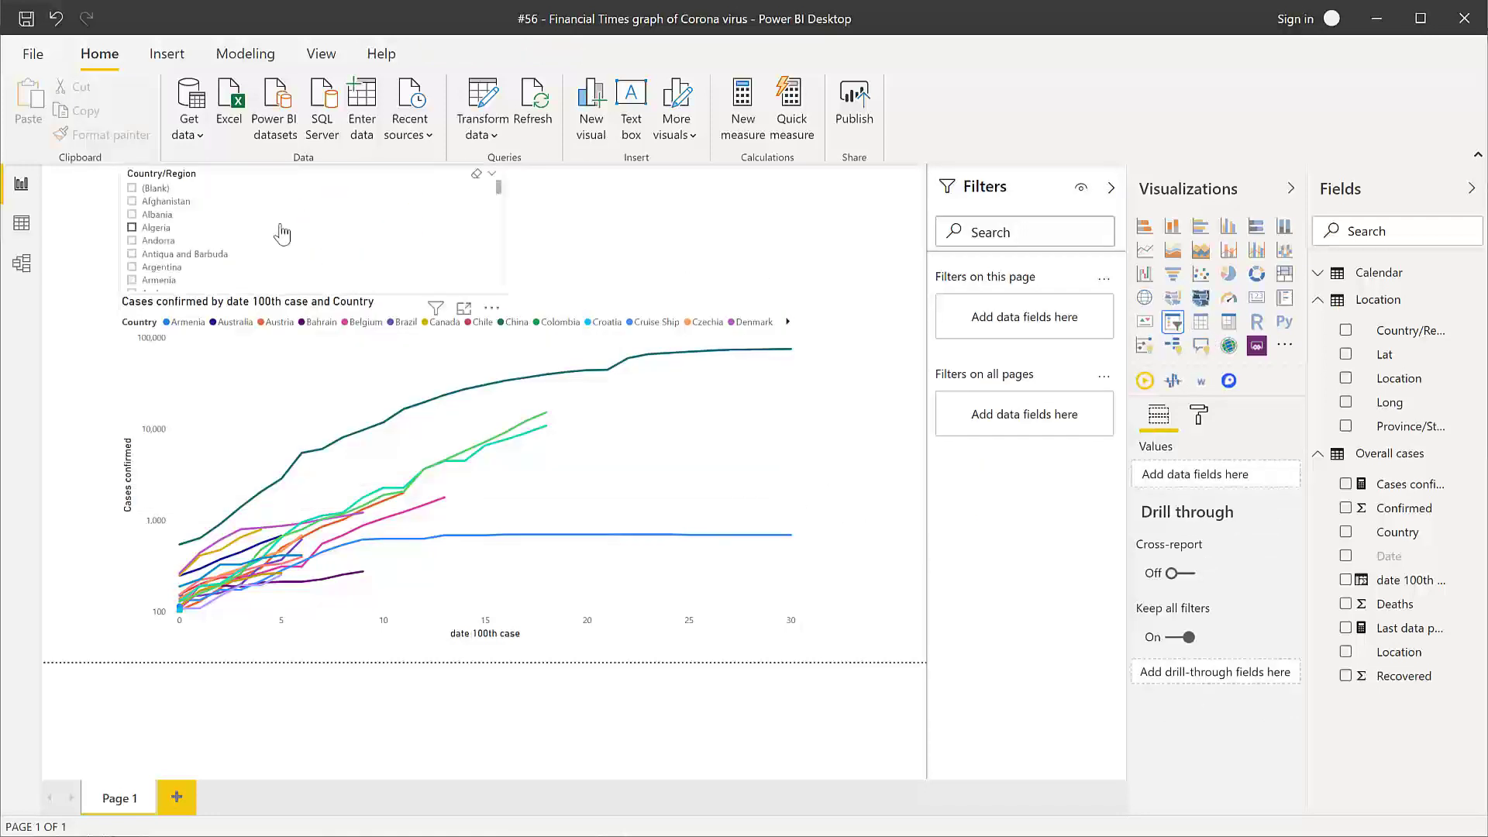
- Switch the Country/Region slicer to Dropdown style and resize it into a compact box above the chart
{"action": "left_click", "coordinate": [759, 211]}
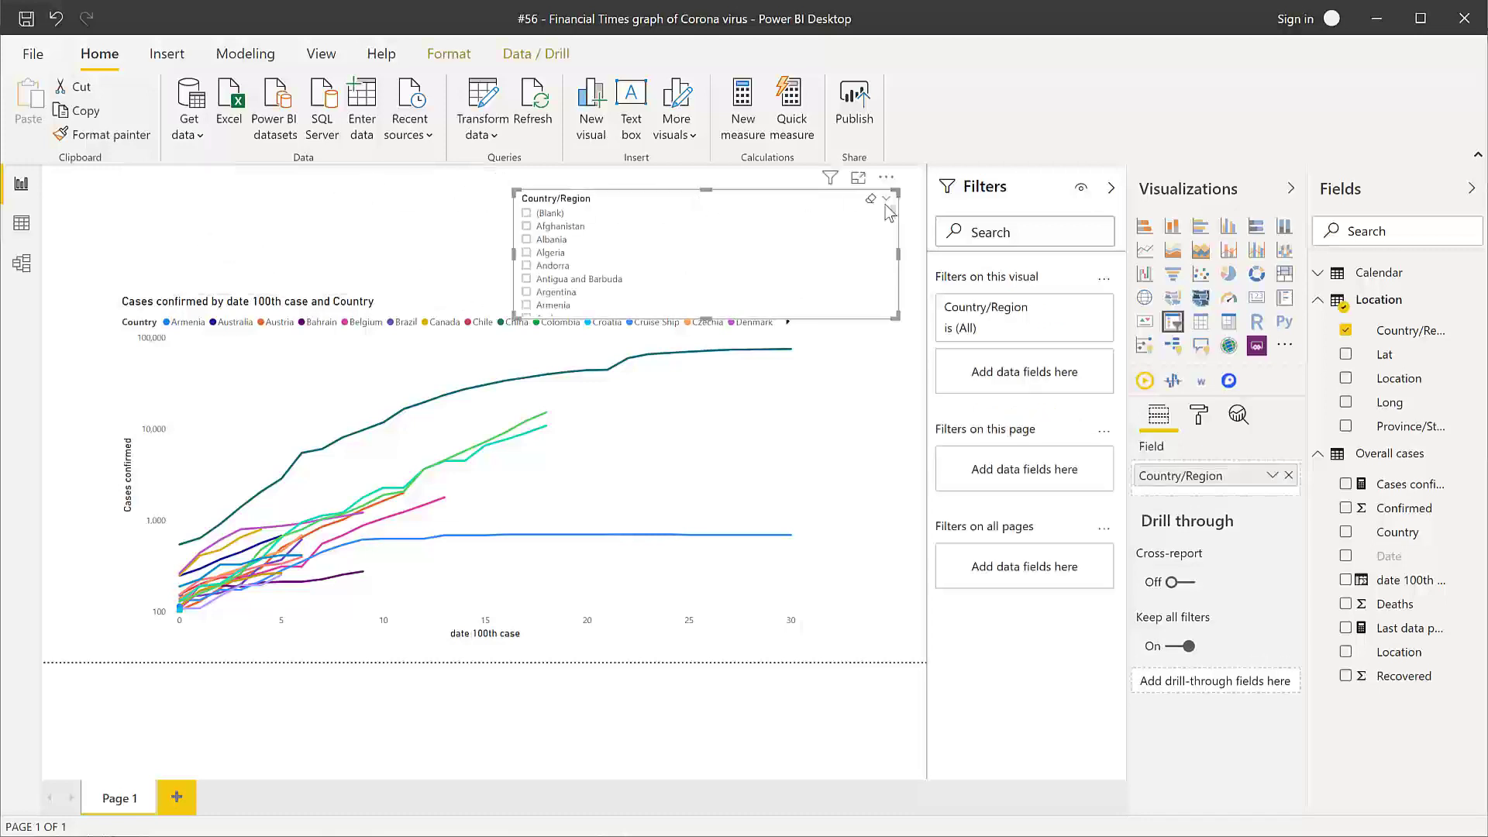
{"action": "left_click", "coordinate": [886, 198]}
{"action": "left_click", "coordinate": [871, 241]}
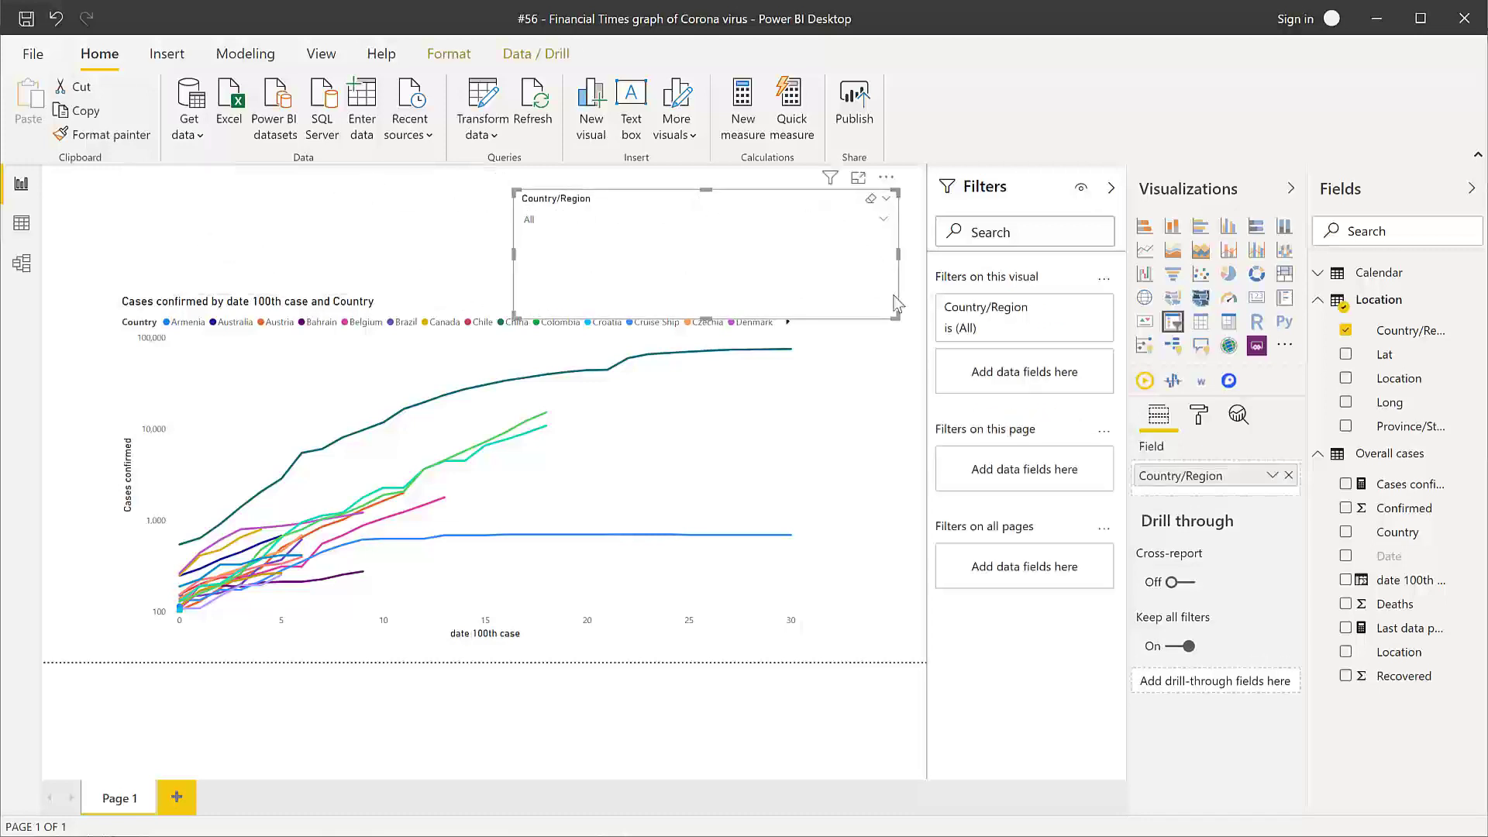
{"action": "left_click_drag", "start_coordinate": [860, 282], "coordinate": [745, 236]}
{"action": "left_click", "coordinate": [734, 176]}
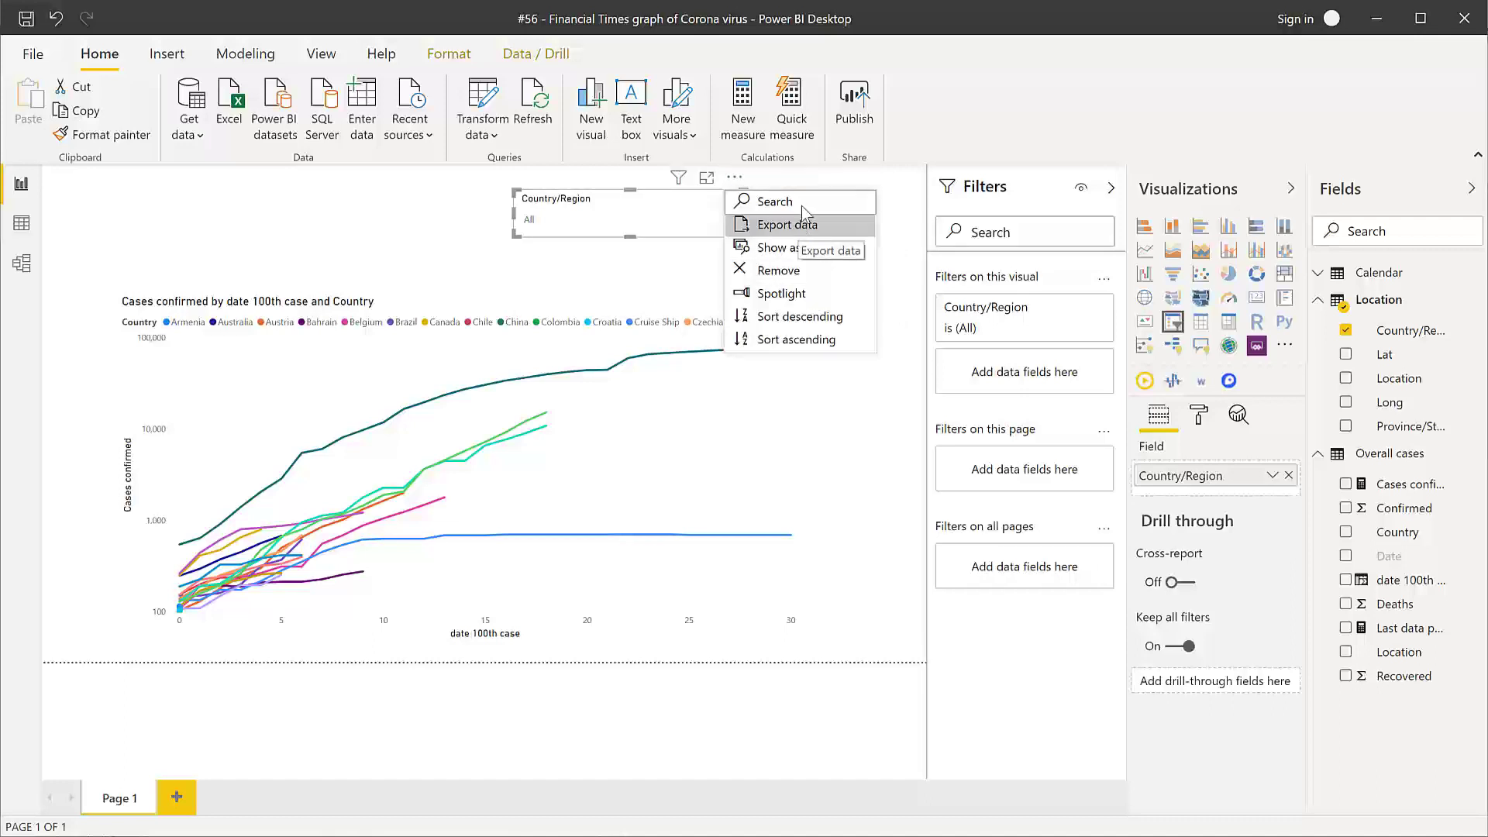
{"action": "key", "text": "Escape"}
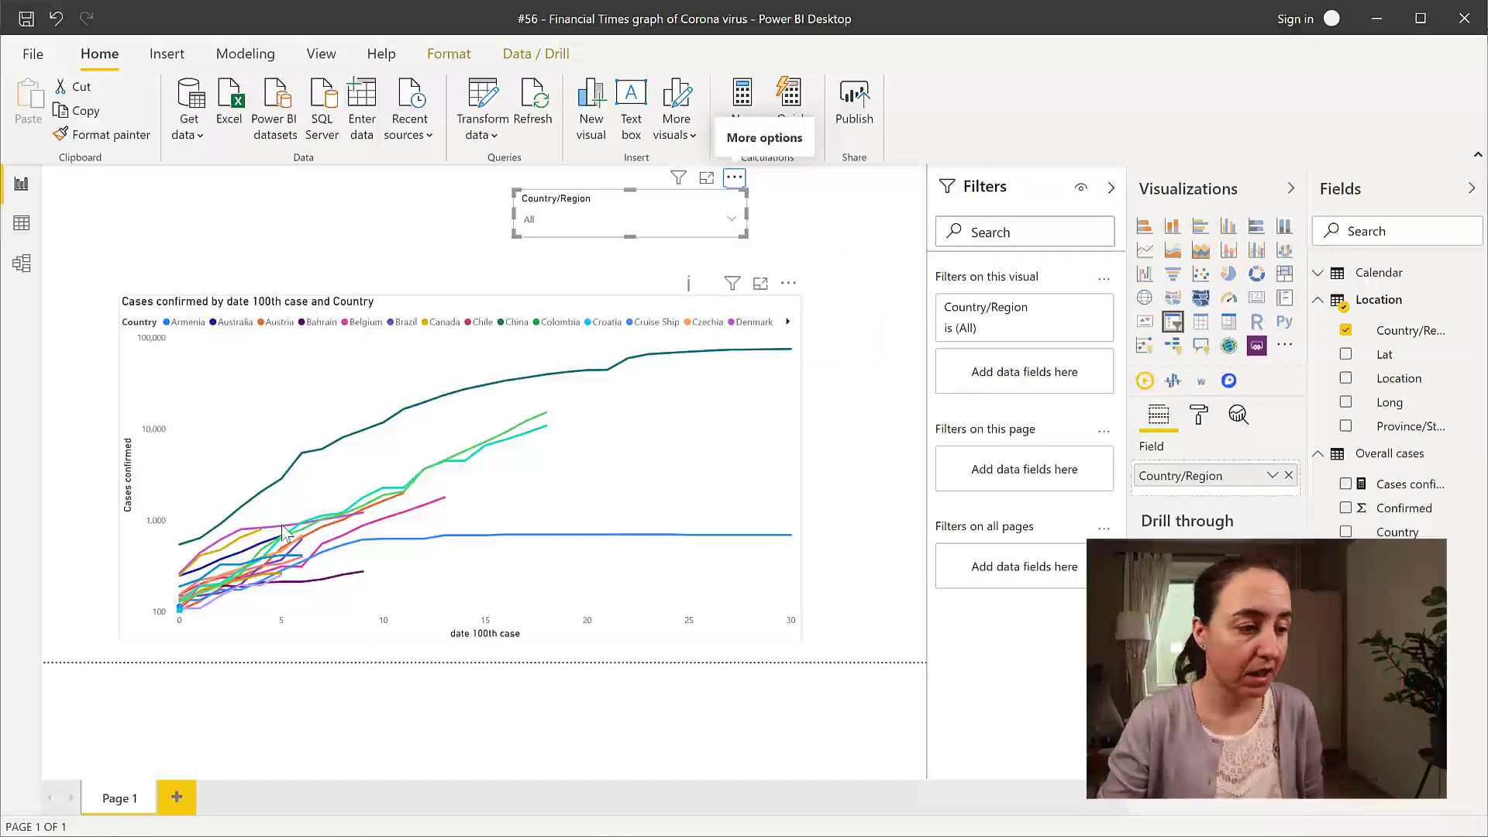
{"action": "mouse_move", "coordinate": [469, 543]}
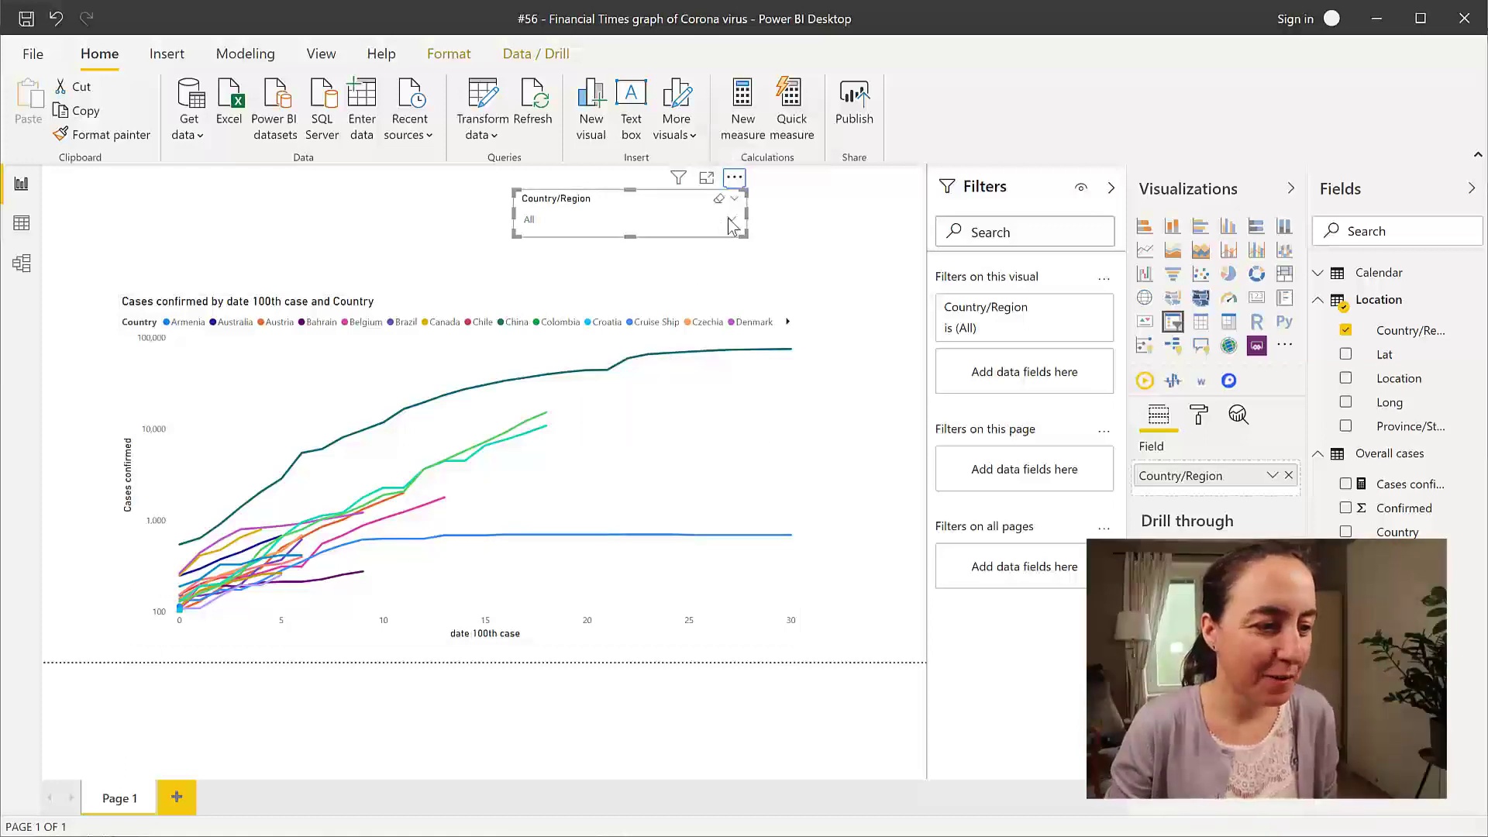
{"action": "left_click", "coordinate": [733, 224]}
- Search the Country/Region slicer for 'chi' and tick China so only China's line is plotted
{"action": "left_click", "coordinate": [591, 229]}
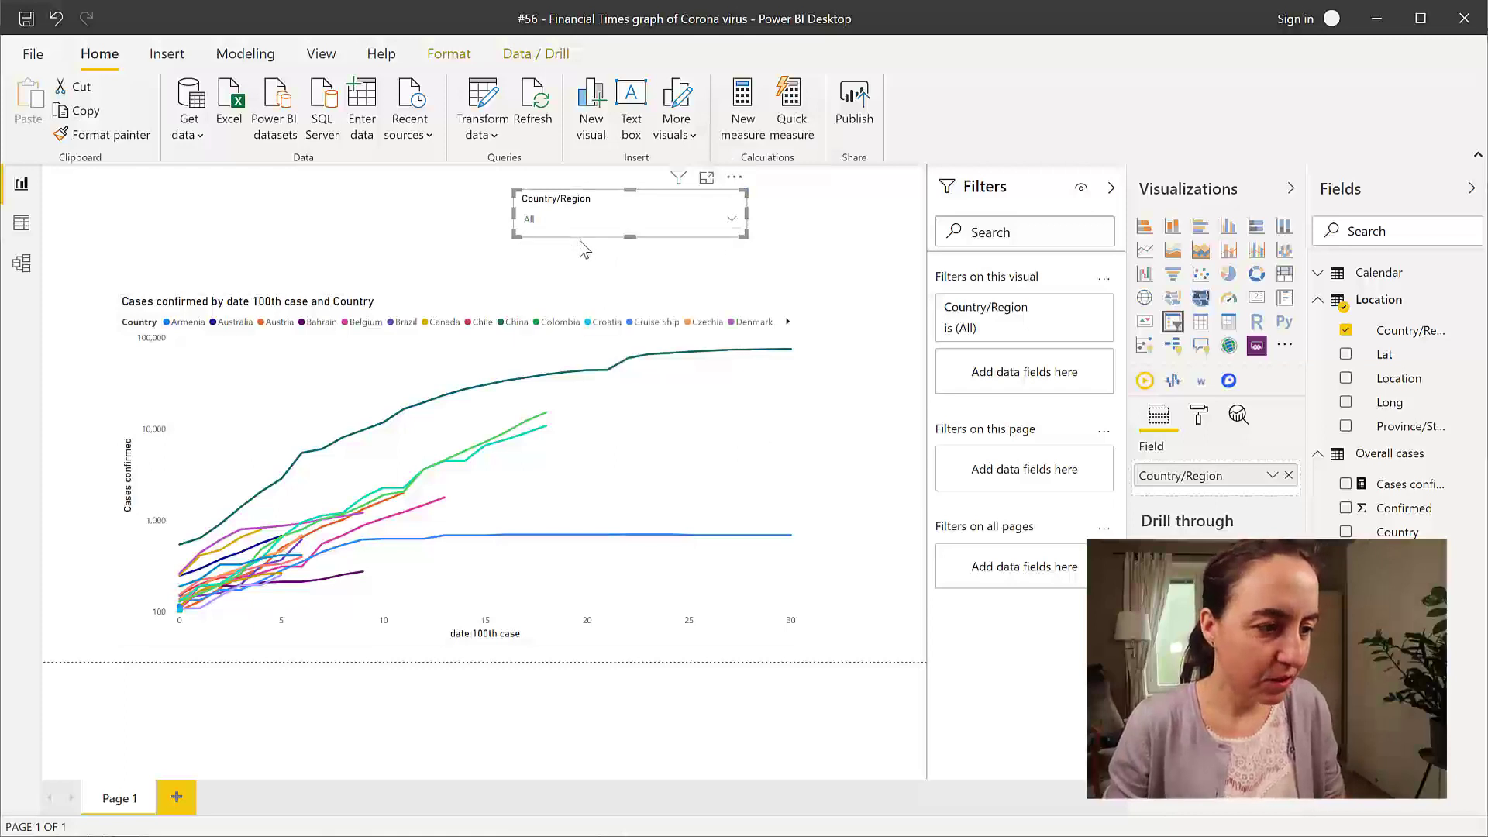
{"action": "key", "text": "Escape"}
{"action": "left_click", "coordinate": [732, 219]}
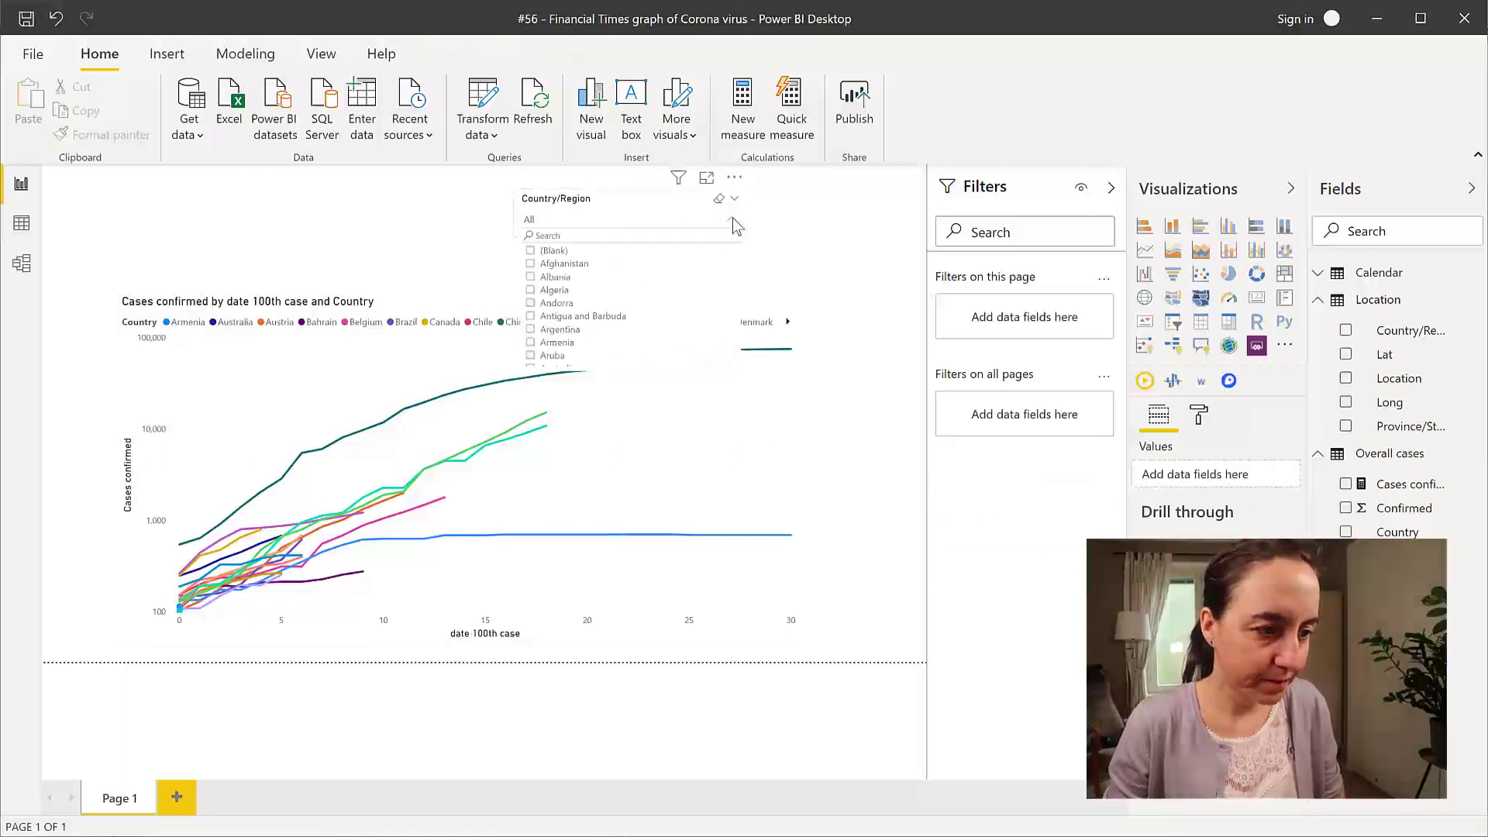
{"action": "left_click", "coordinate": [588, 237]}
{"action": "type", "text": "chi"}
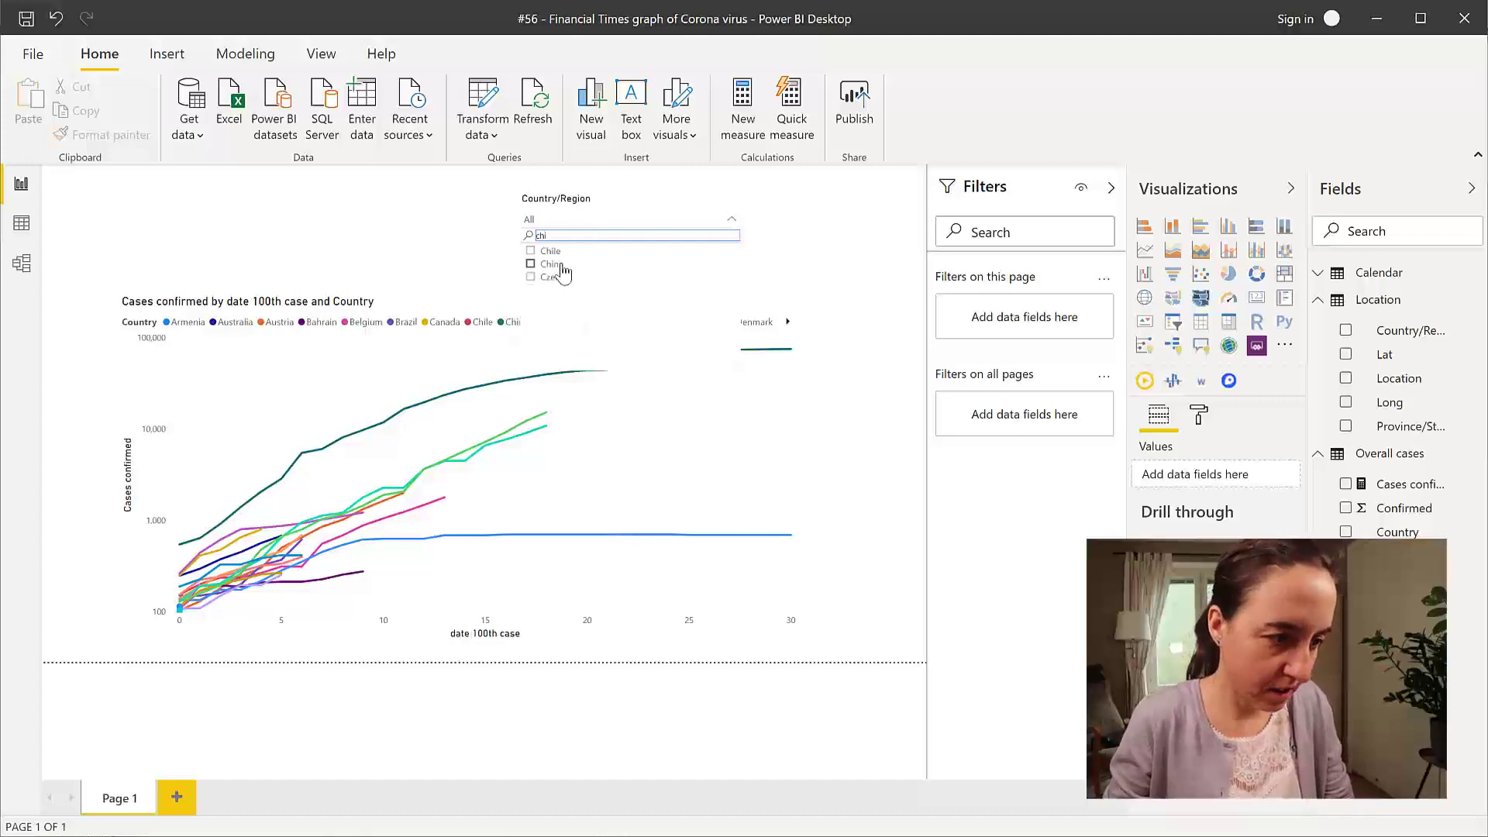
{"action": "left_click", "coordinate": [532, 264]}
{"action": "key", "text": "super"}
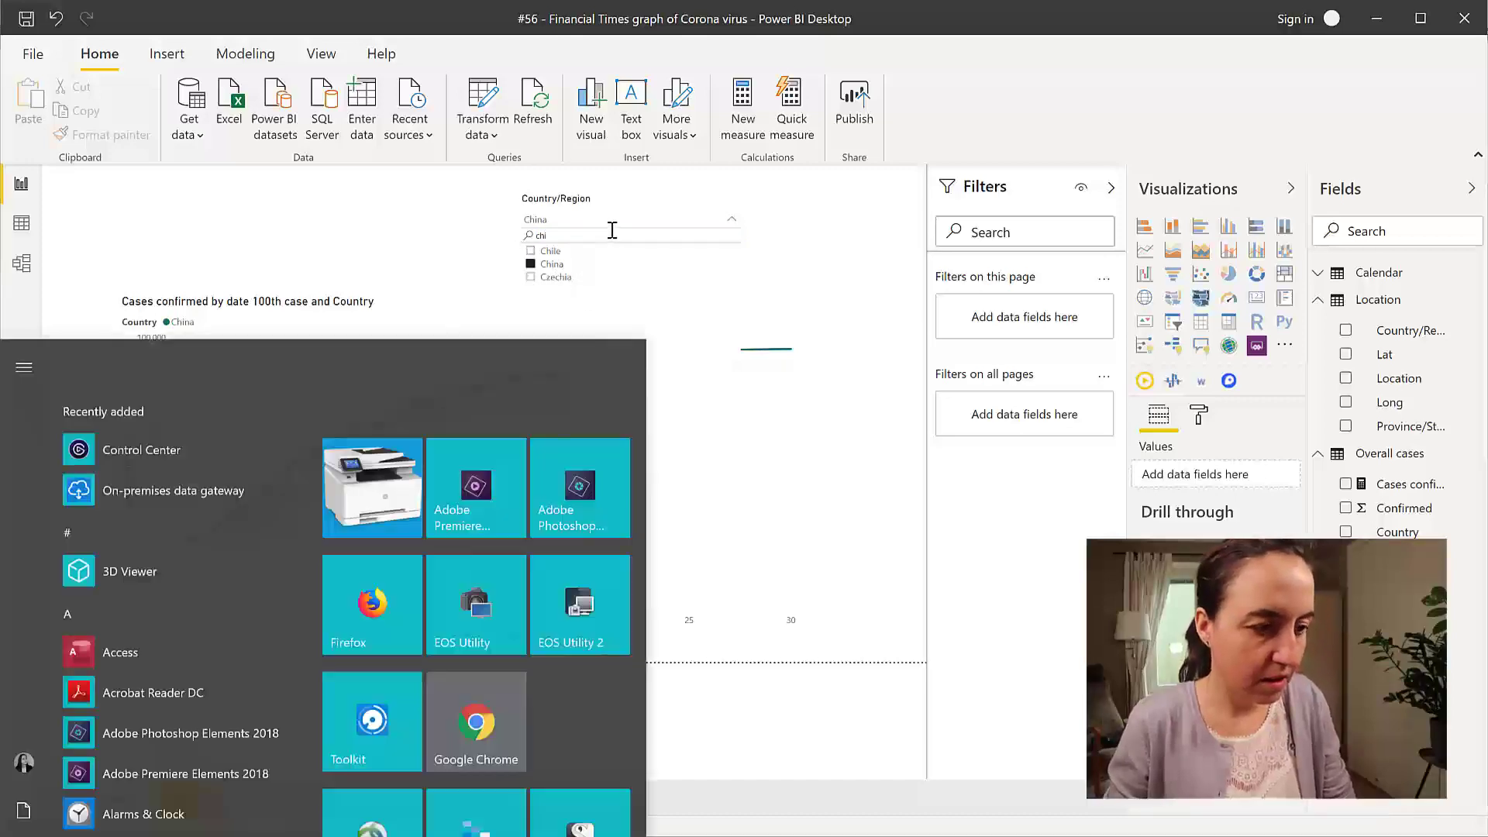
{"action": "key", "text": "alt+Tab"}
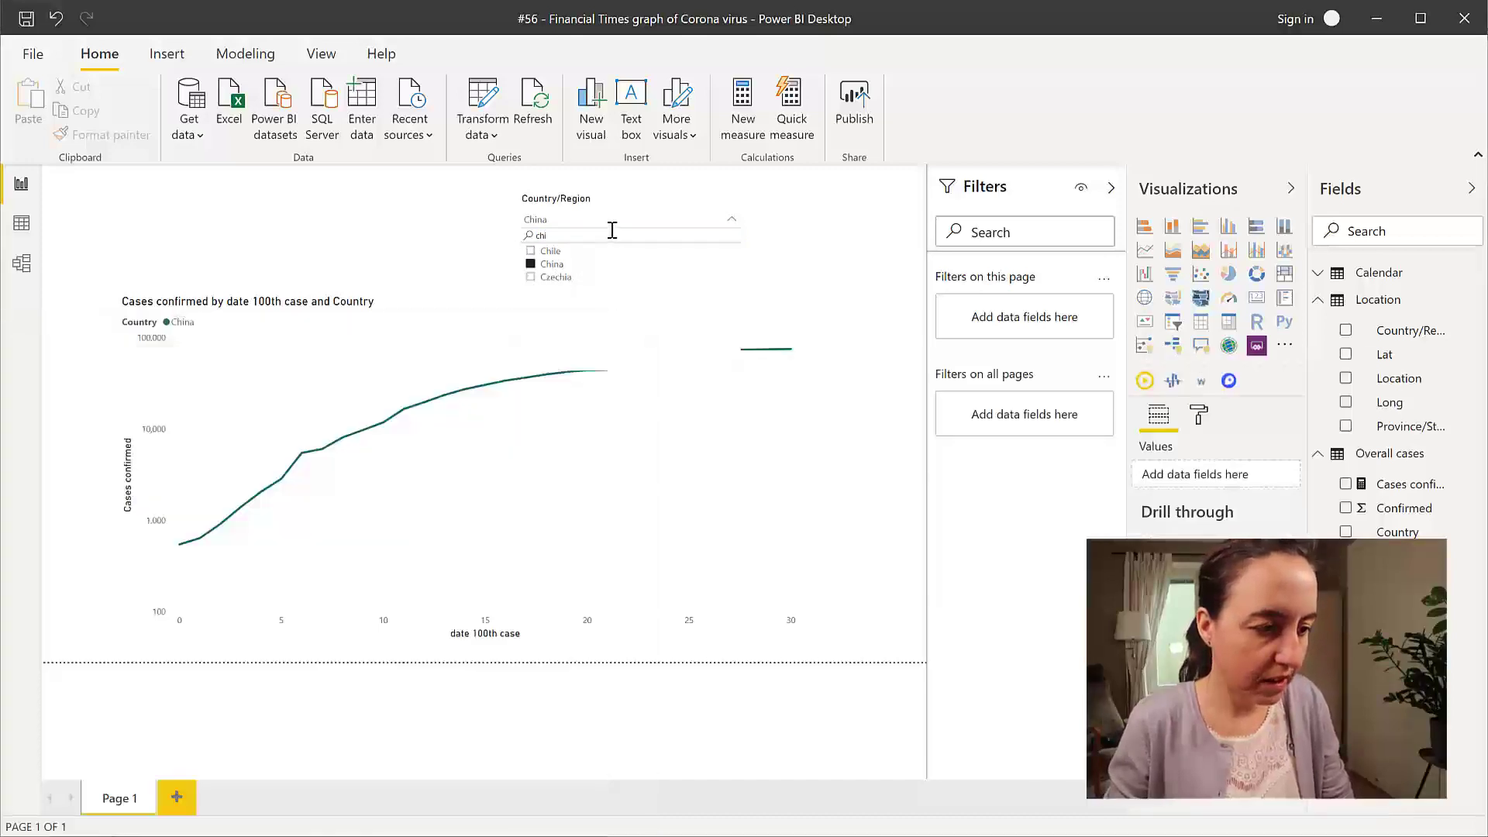
- View the FT reference chart in Chrome, then search the Power BI slicer for 'kore'
{"action": "key", "text": "alt+Tab"}
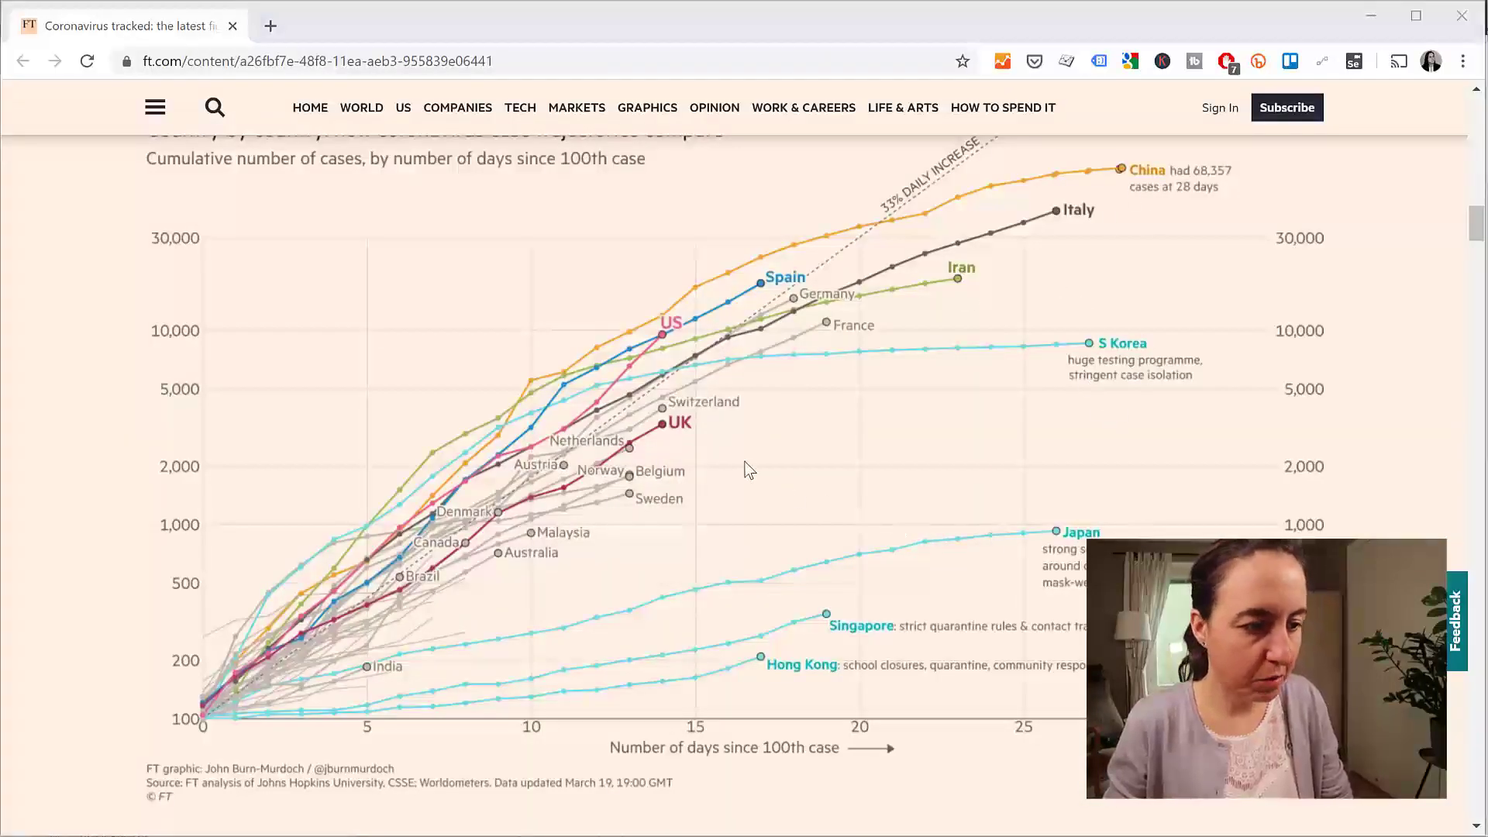
{"action": "key", "text": "alt+Tab"}
{"action": "left_click", "coordinate": [540, 236]}
{"action": "type", "text": "korea"}
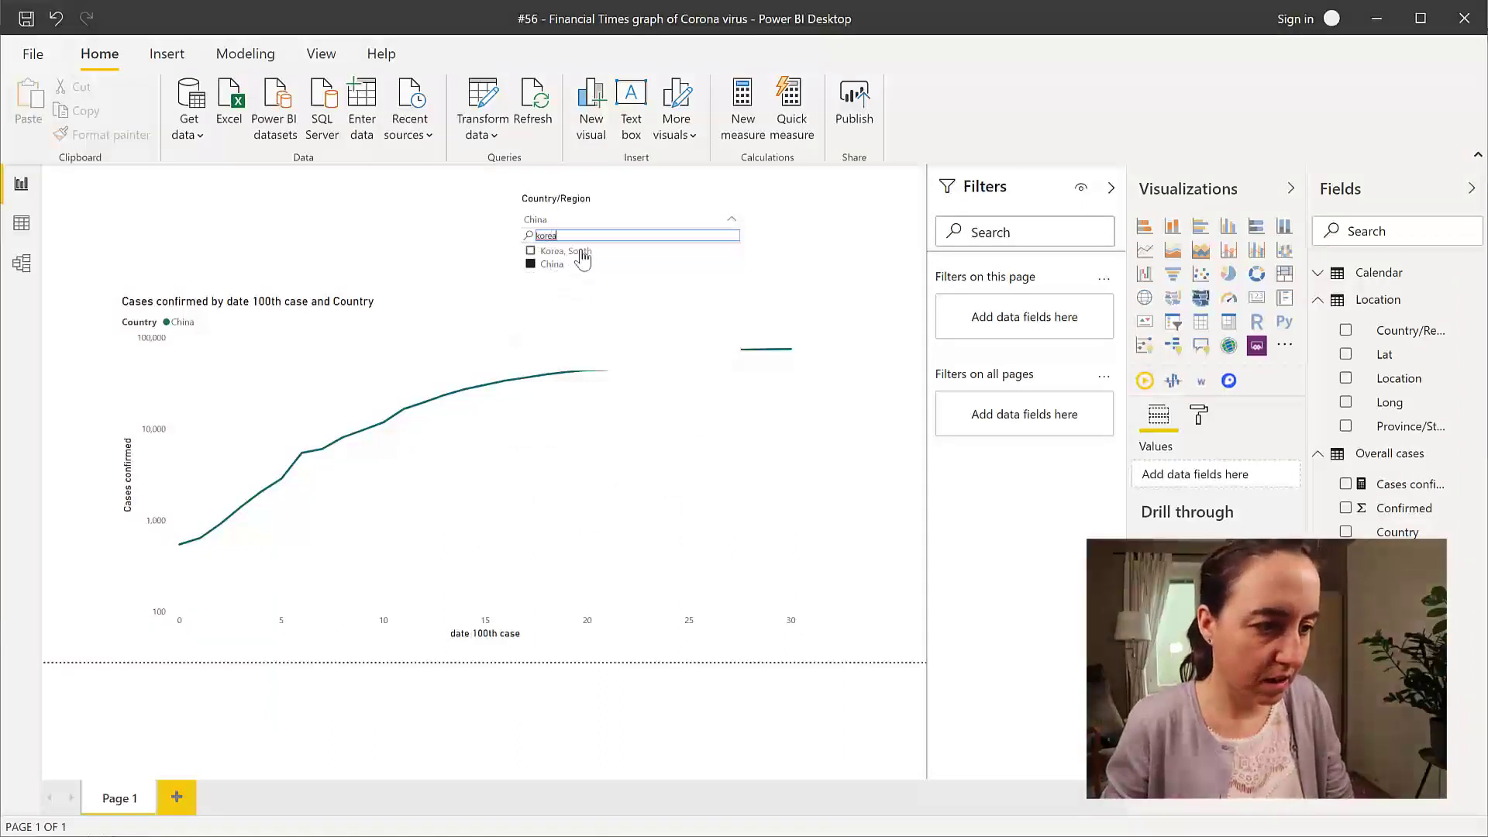
- Tick Korea, South and Japan in the slicer, then compare the three-line chart with the FT graph
{"action": "left_click", "coordinate": [582, 251]}
{"action": "left_click_drag", "start_coordinate": [556, 235], "coordinate": [507, 235]}
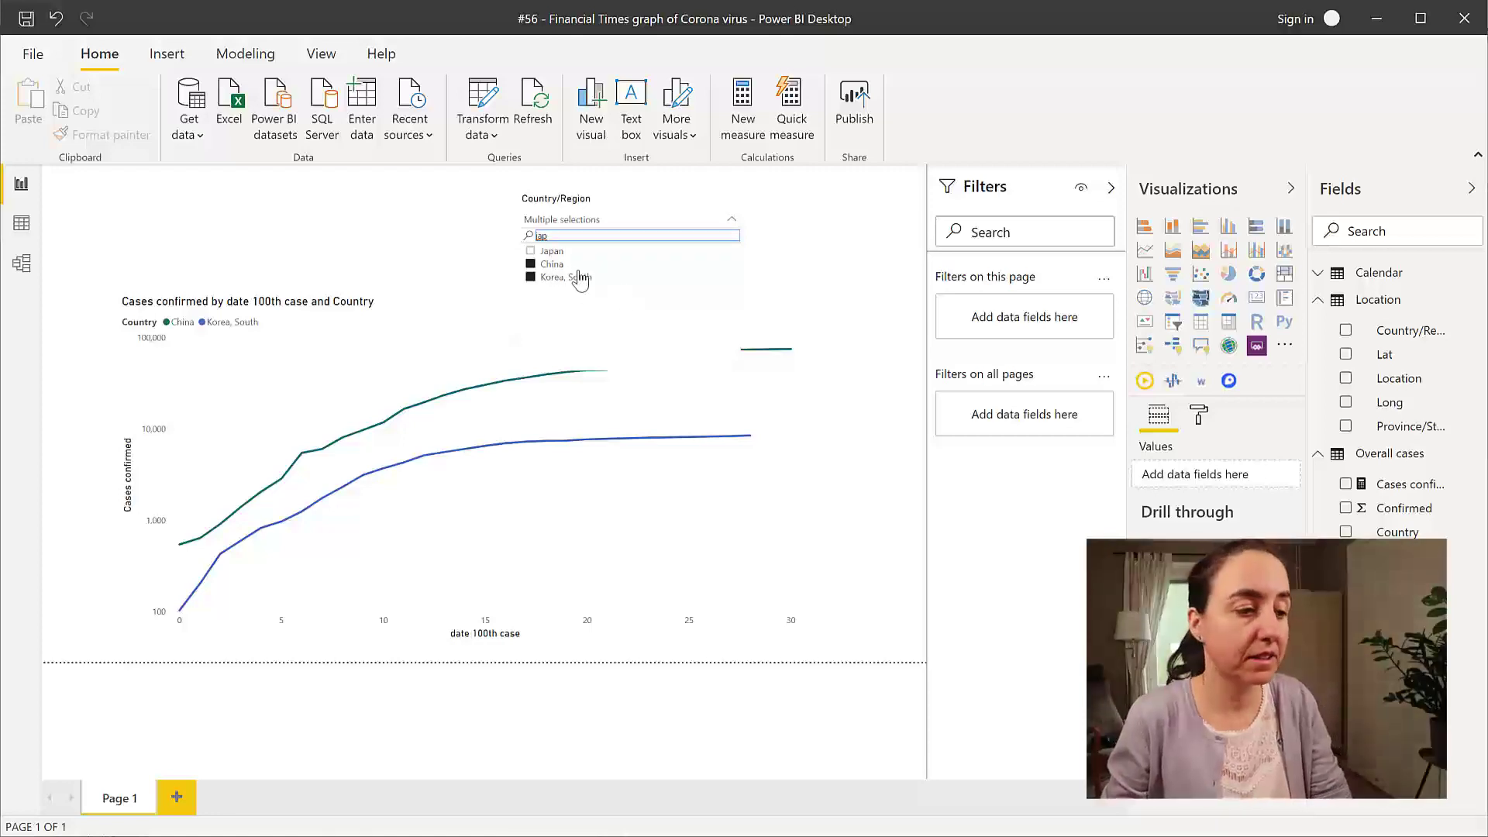
{"action": "left_click", "coordinate": [551, 253]}
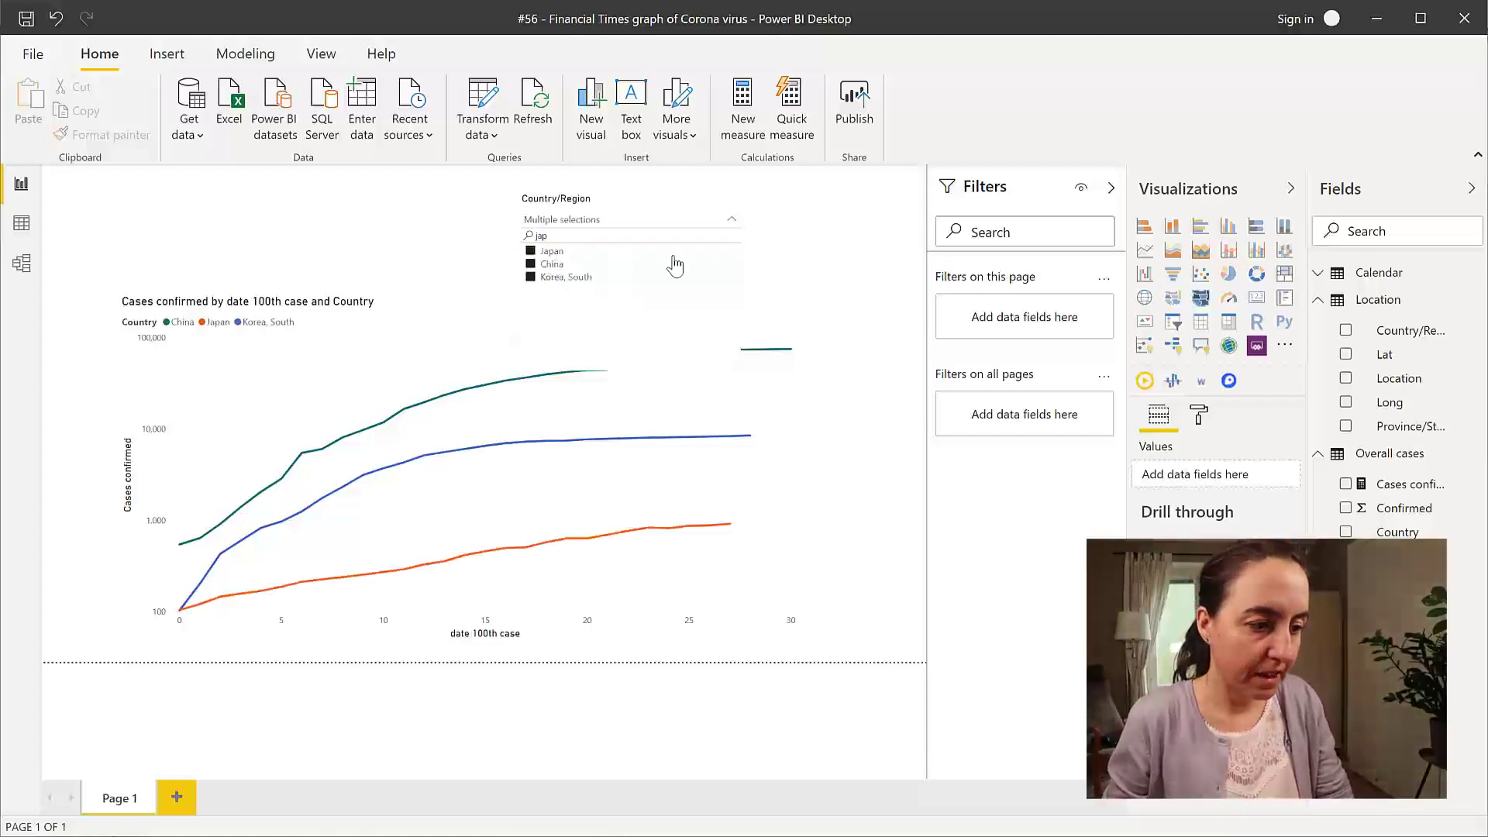
{"action": "key", "text": "alt+Tab"}
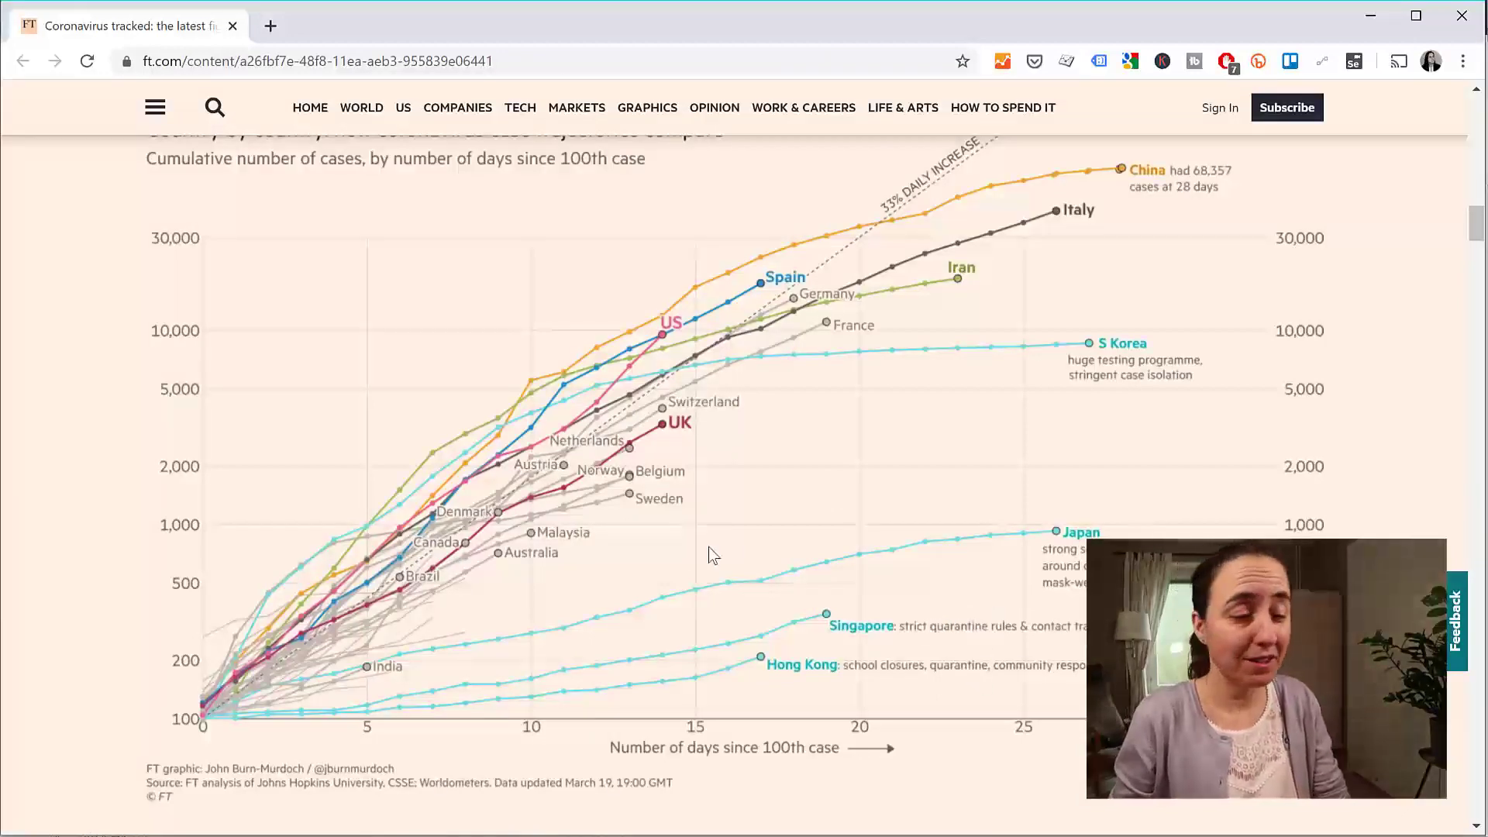
{"action": "key", "text": "alt+Tab"}
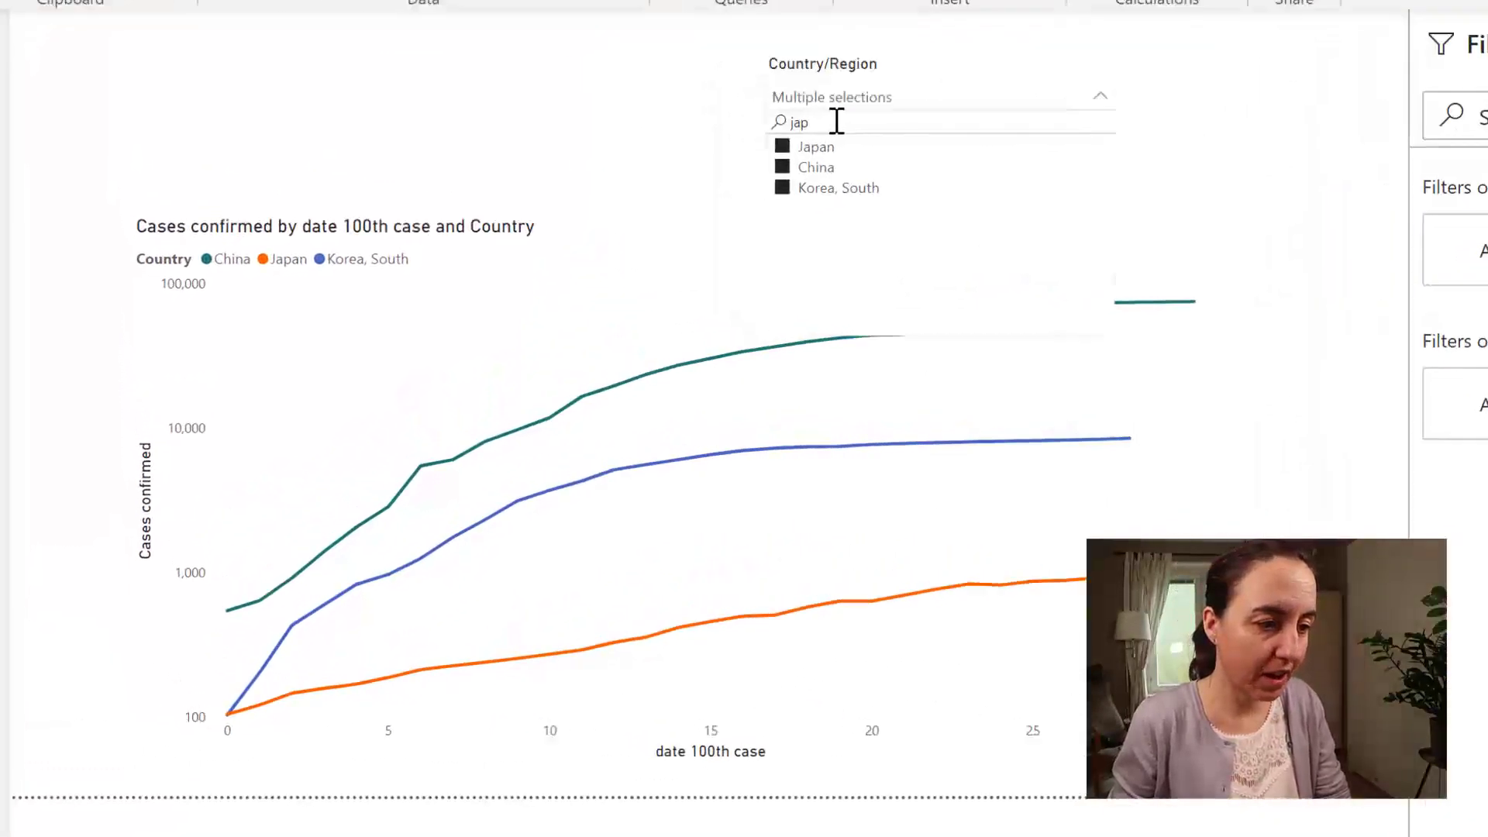
- Search 'ger', 'spa' and 'ita' in the slicer and tick Germany, Spain and Italy
{"action": "double_click", "coordinate": [594, 213]}
{"action": "type", "text": "germ"}
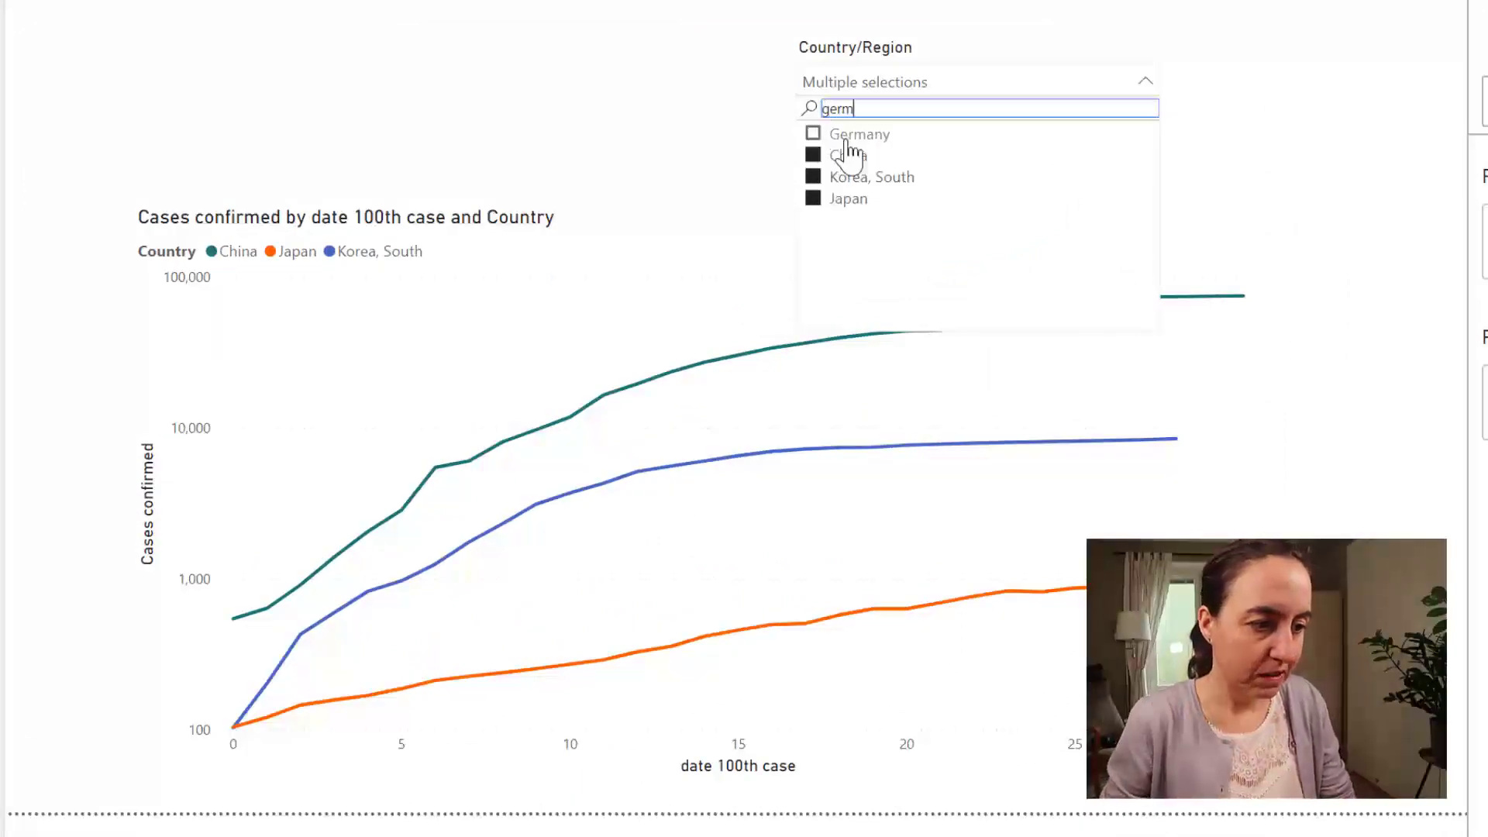
{"action": "left_click", "coordinate": [846, 141]}
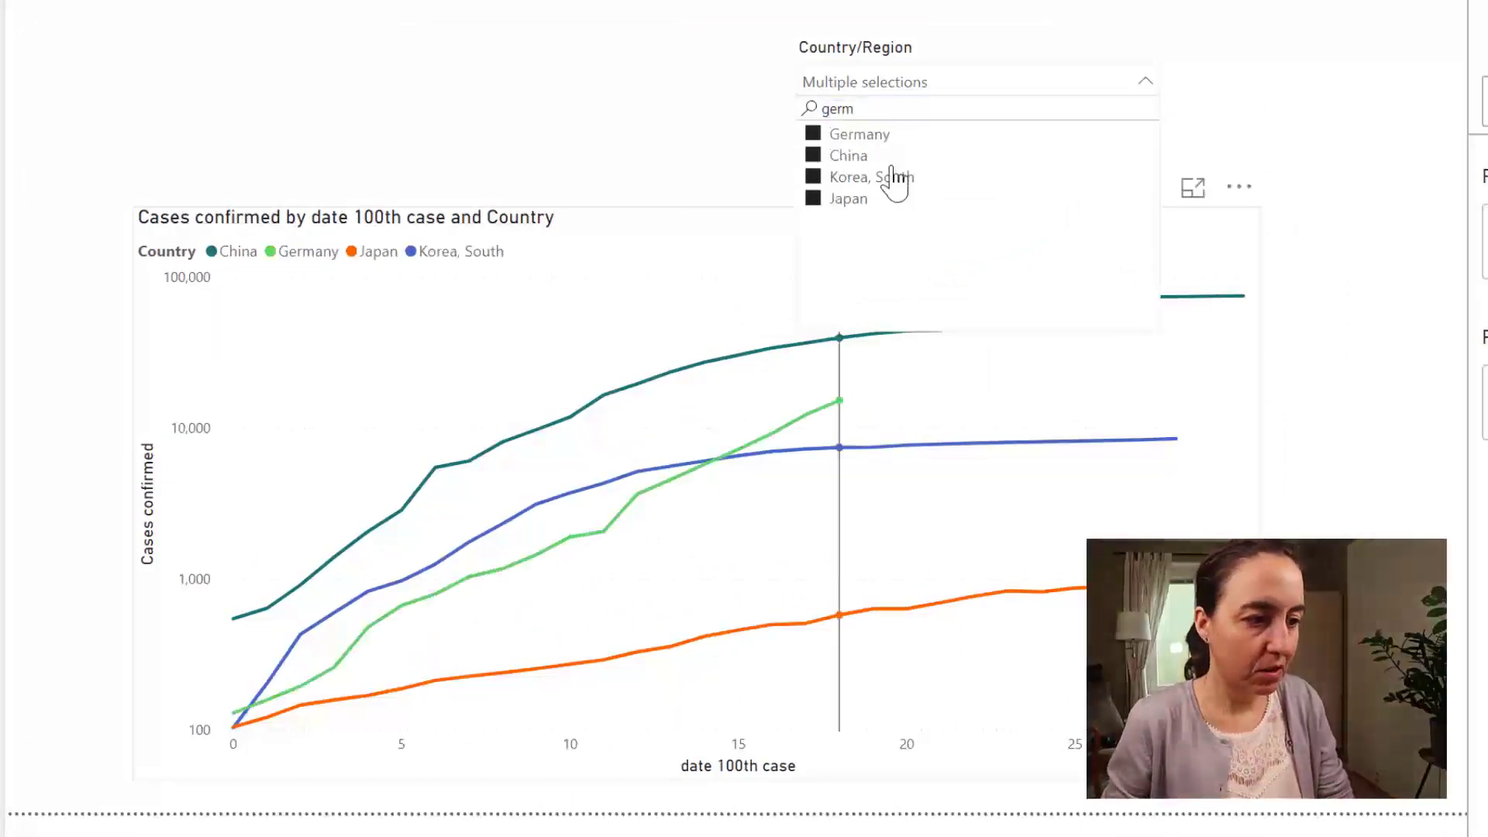
{"action": "double_click", "coordinate": [806, 110]}
{"action": "type", "text": "spain"}
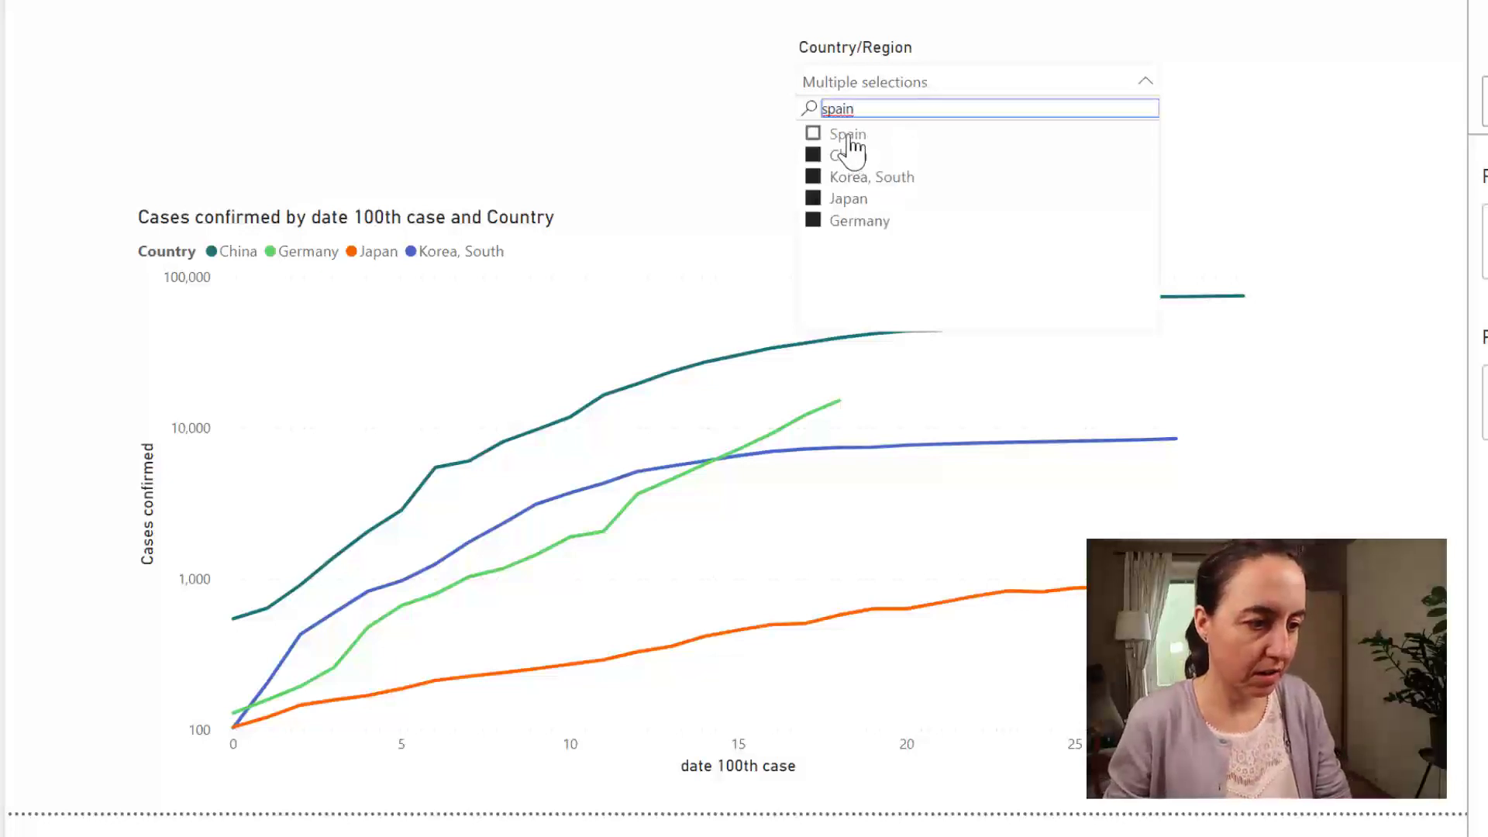
{"action": "left_click", "coordinate": [850, 142]}
{"action": "double_click", "coordinate": [798, 108]}
{"action": "type", "text": "italy"}
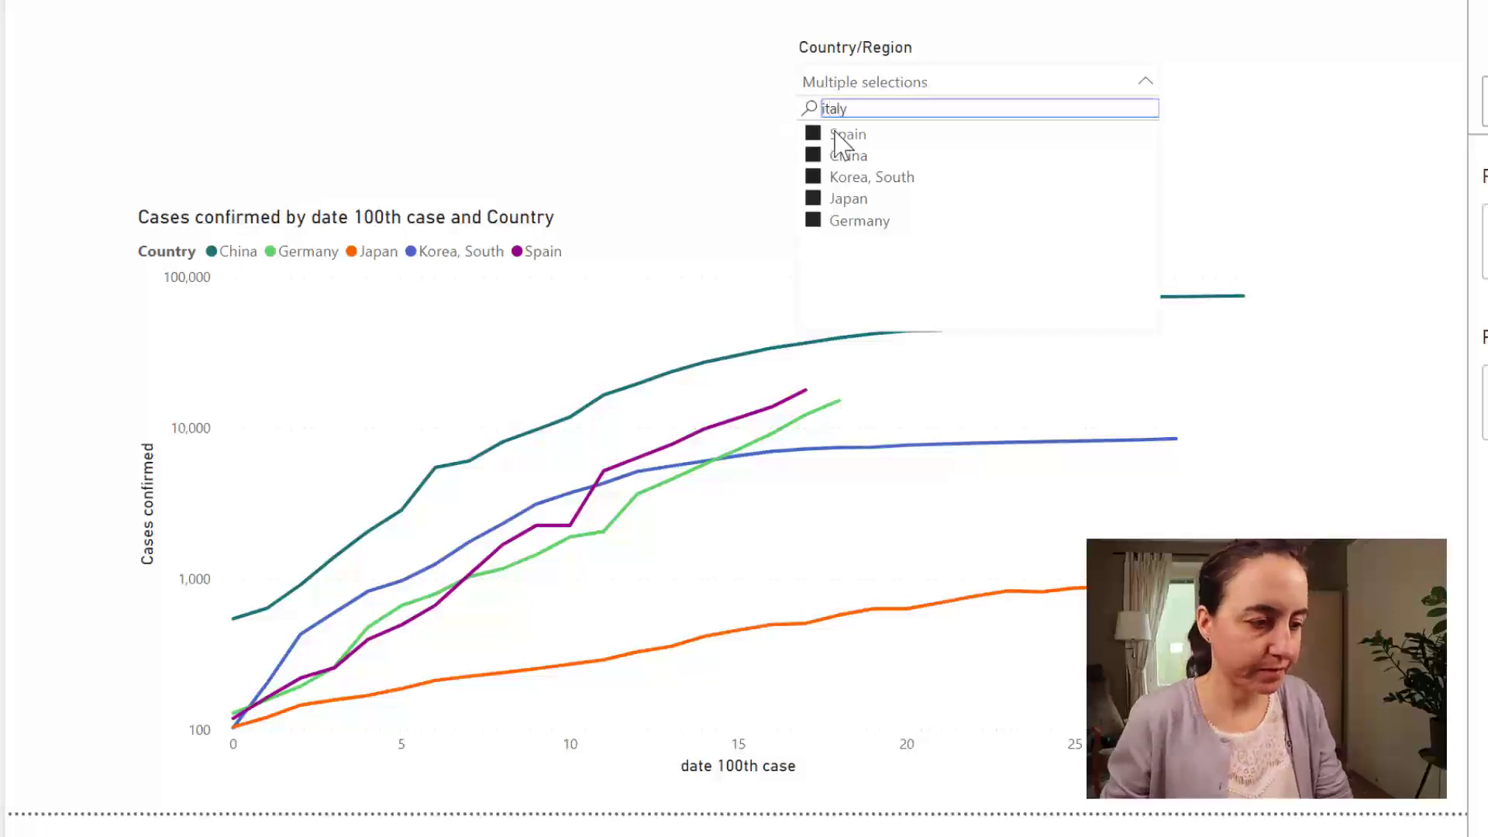
{"action": "left_click", "coordinate": [835, 134]}
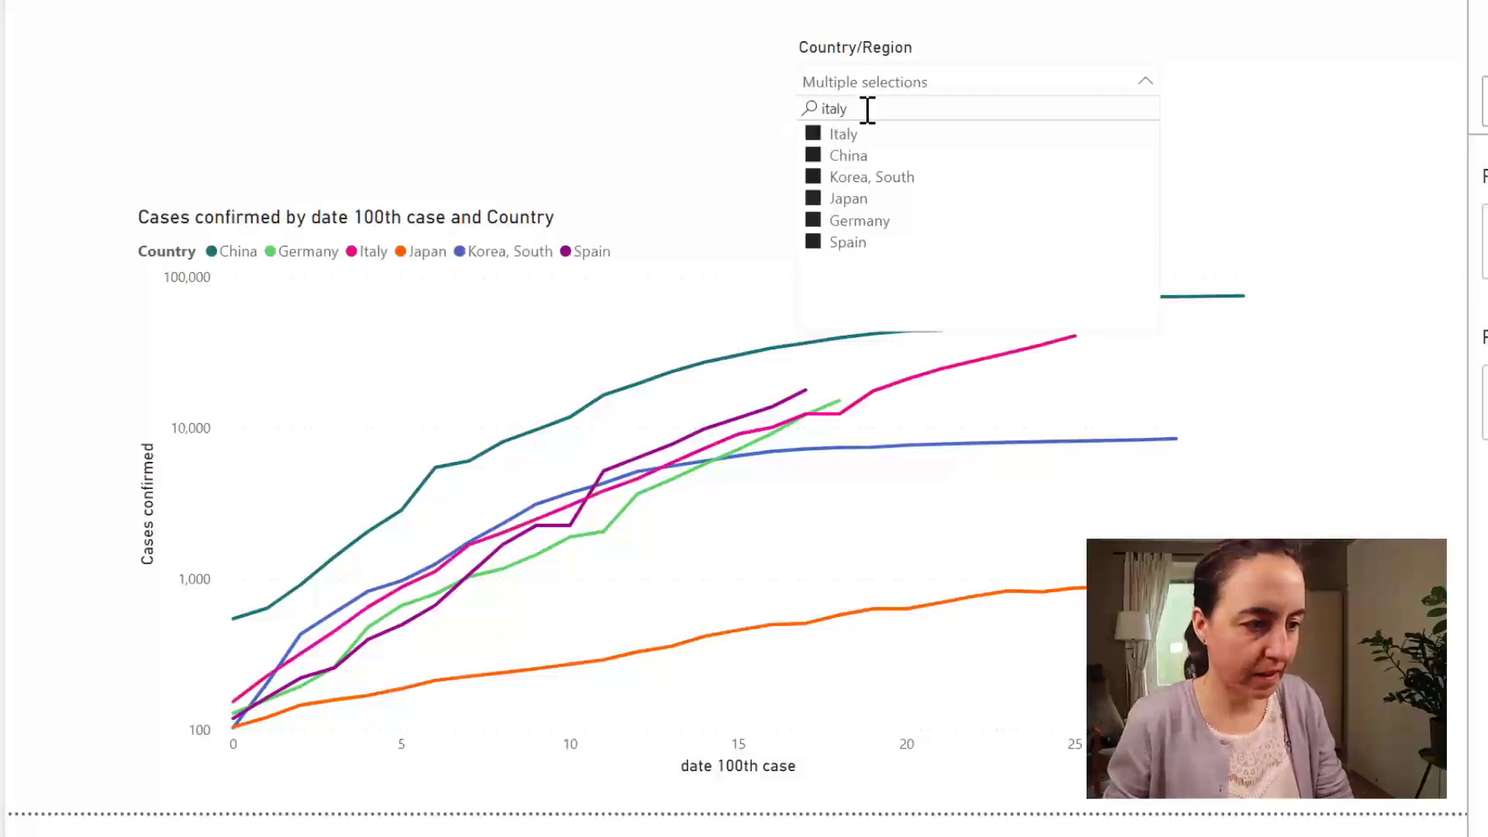
- Search and tick Sweden, Denmark and Norway, then close the country dropdown
{"action": "double_click", "coordinate": [798, 109]}
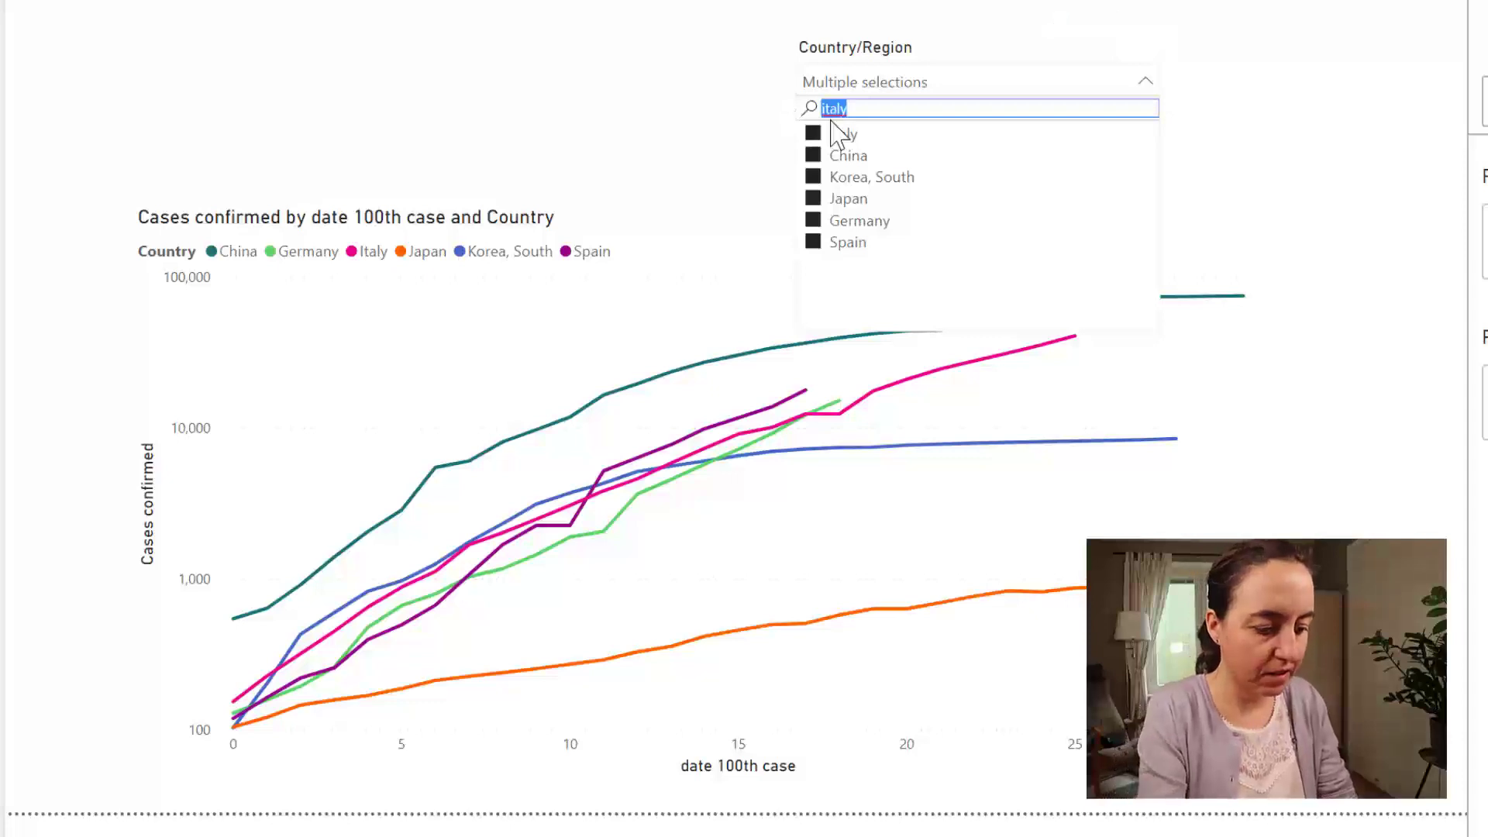
{"action": "type", "text": "swe"}
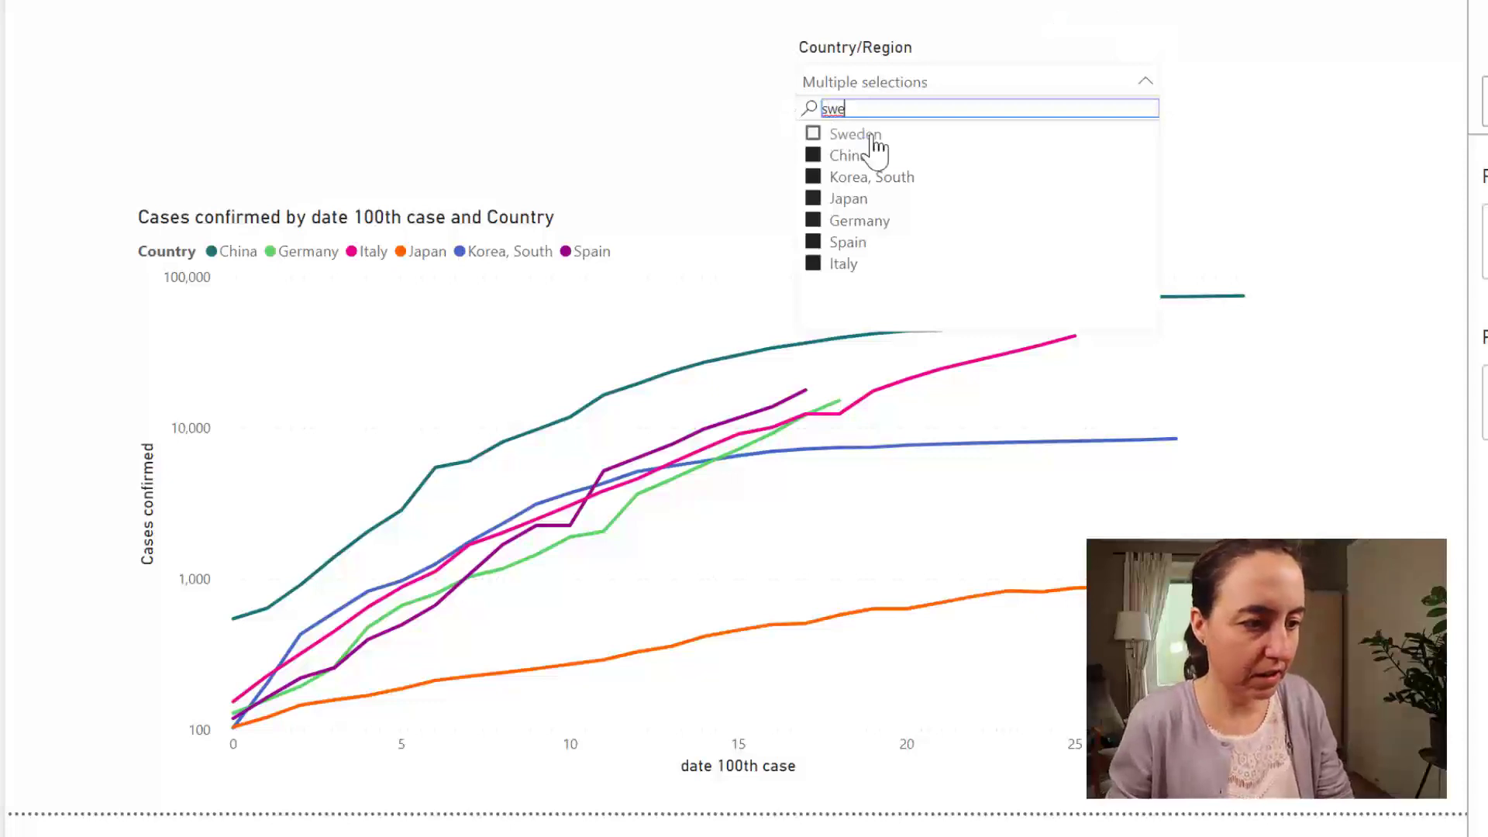
{"action": "left_click", "coordinate": [874, 140]}
{"action": "left_click_drag", "start_coordinate": [900, 104], "coordinate": [756, 108]}
{"action": "type", "text": "denmark"}
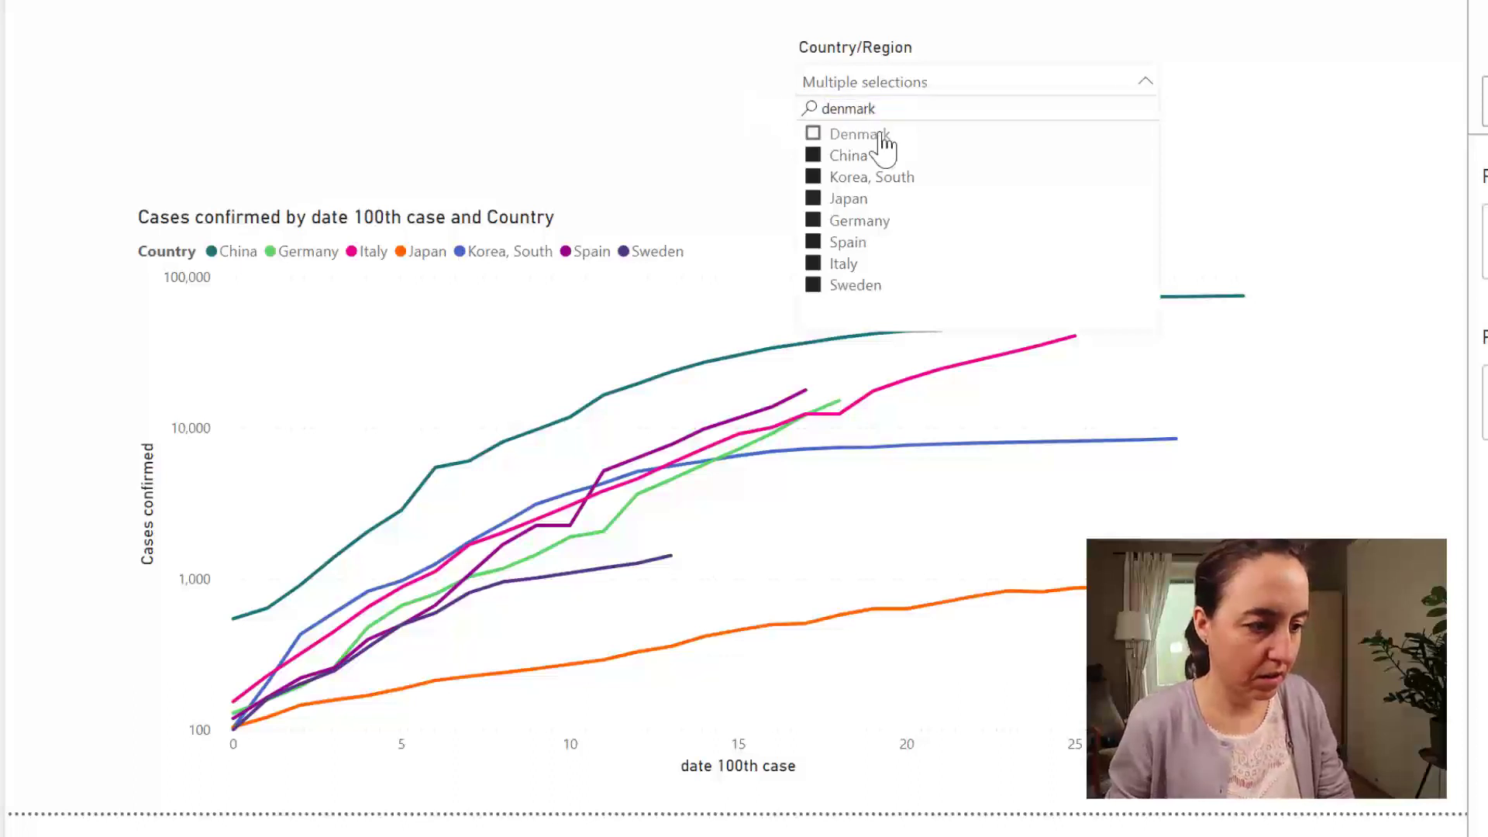
{"action": "left_click", "coordinate": [882, 138]}
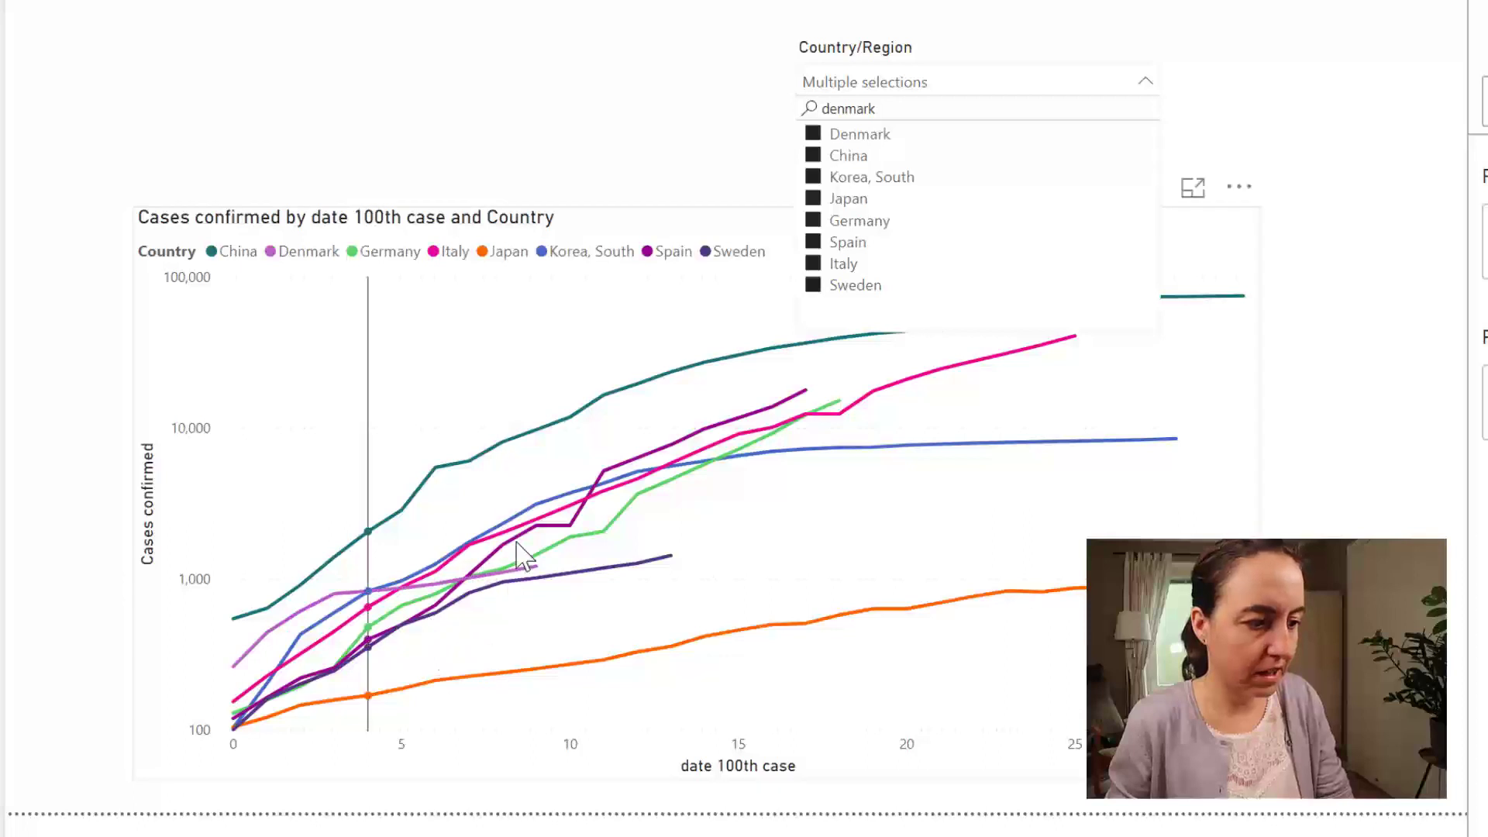
{"action": "left_click_drag", "start_coordinate": [922, 100], "coordinate": [788, 124]}
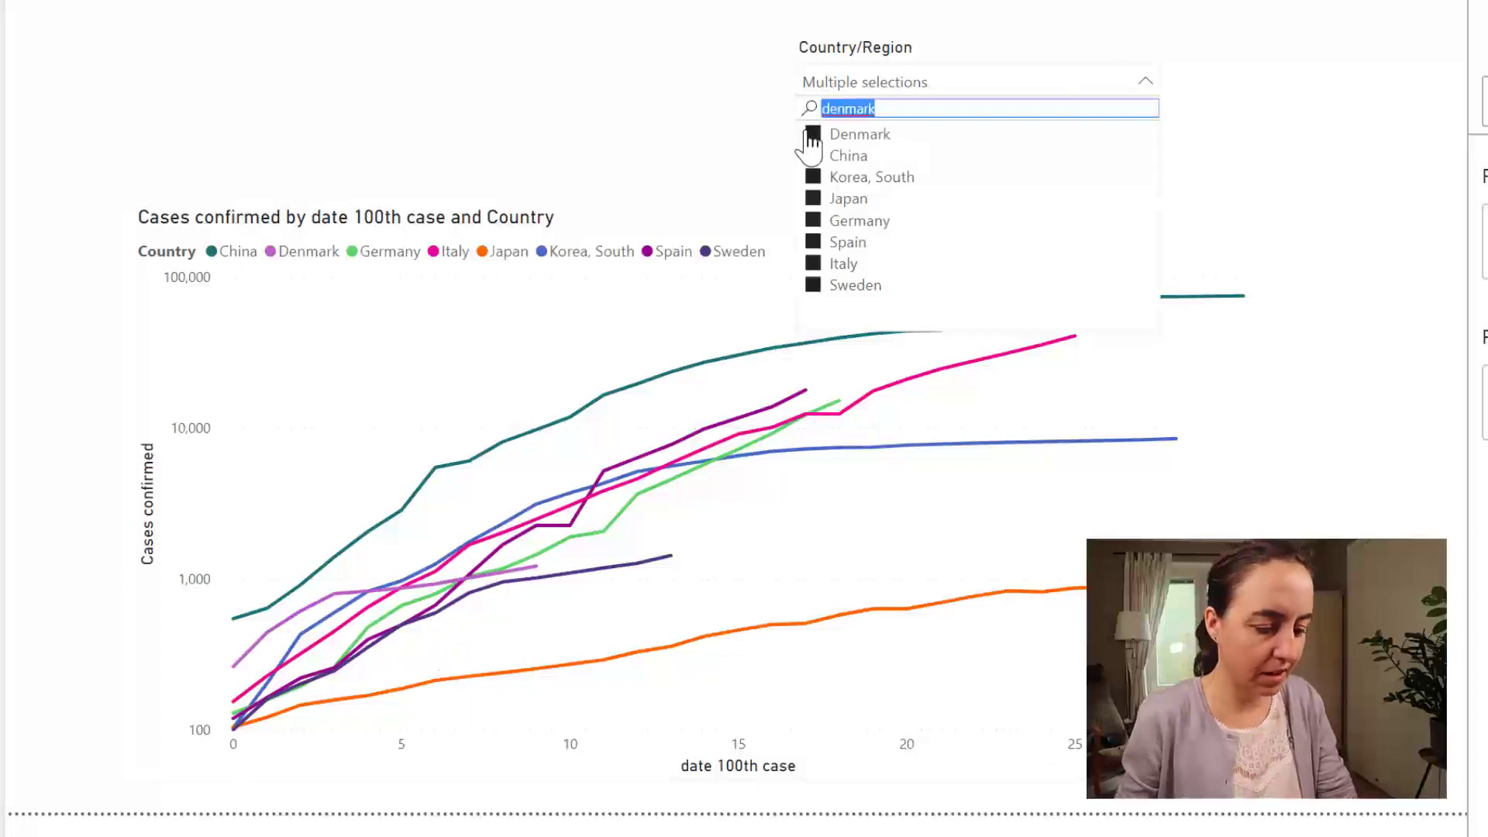
{"action": "type", "text": "Nor"}
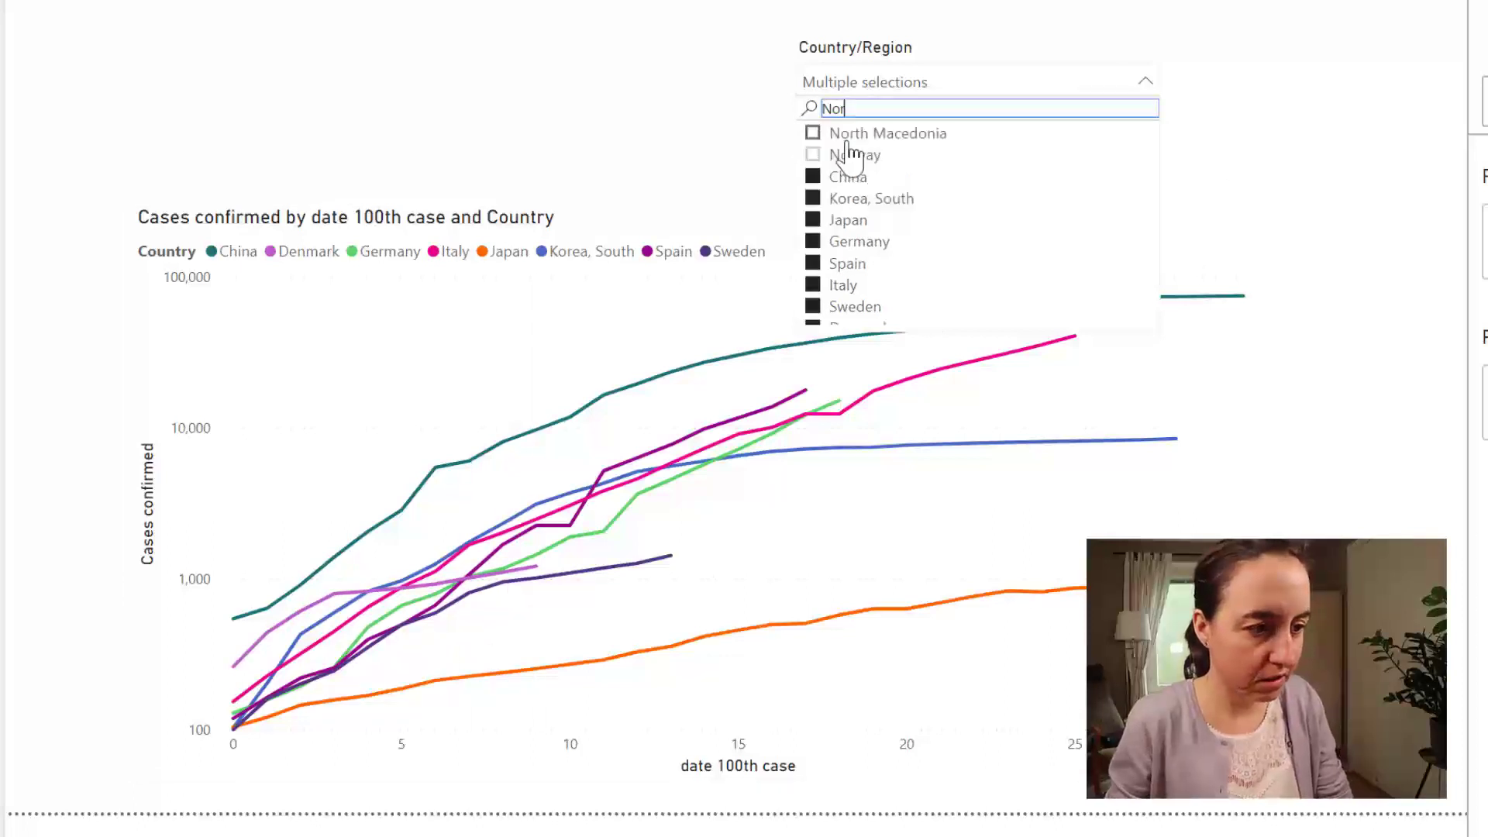
{"action": "left_click", "coordinate": [869, 157]}
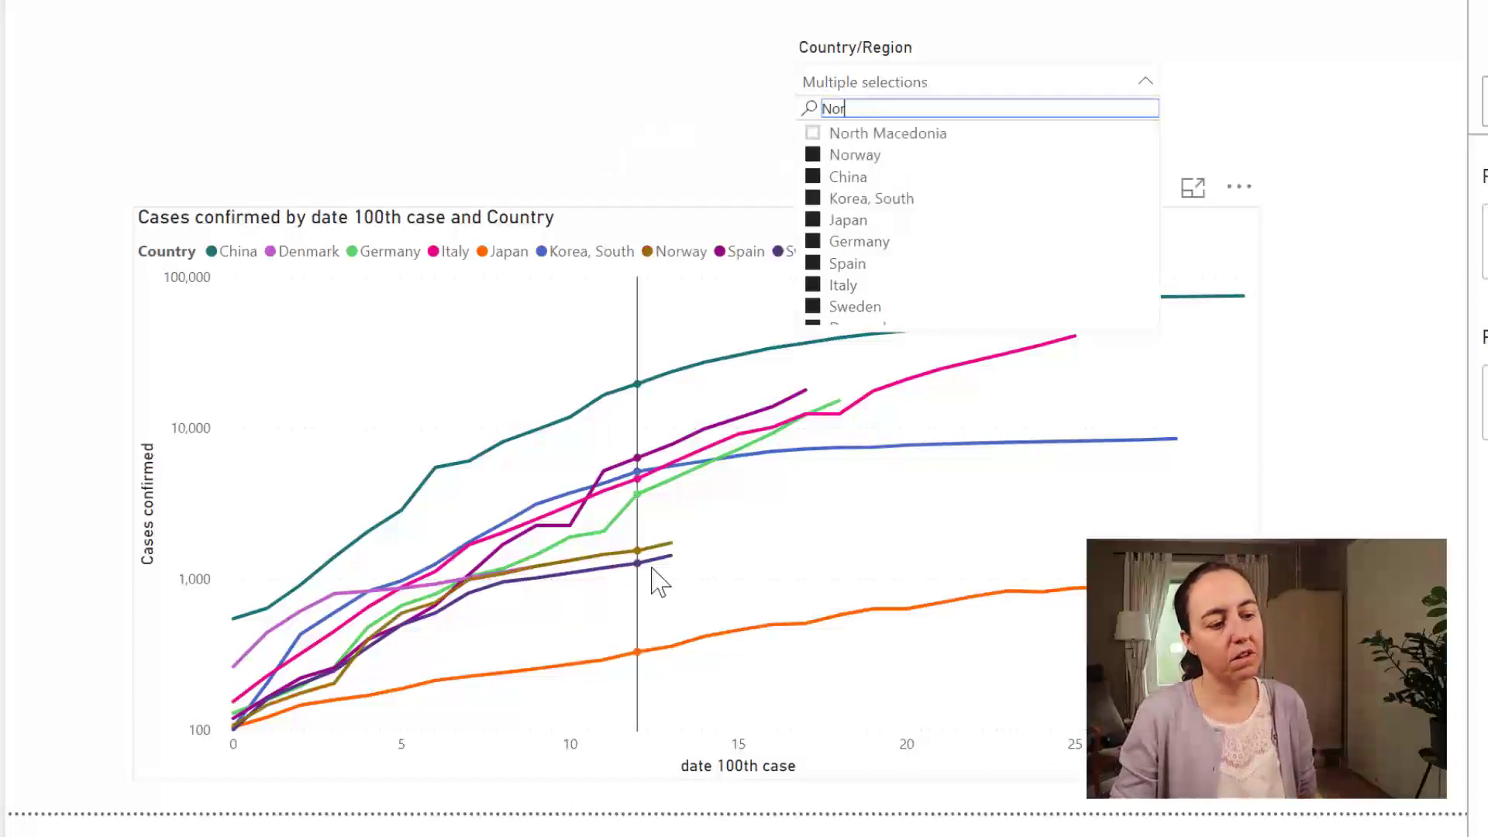
{"action": "mouse_move", "coordinate": [653, 564]}
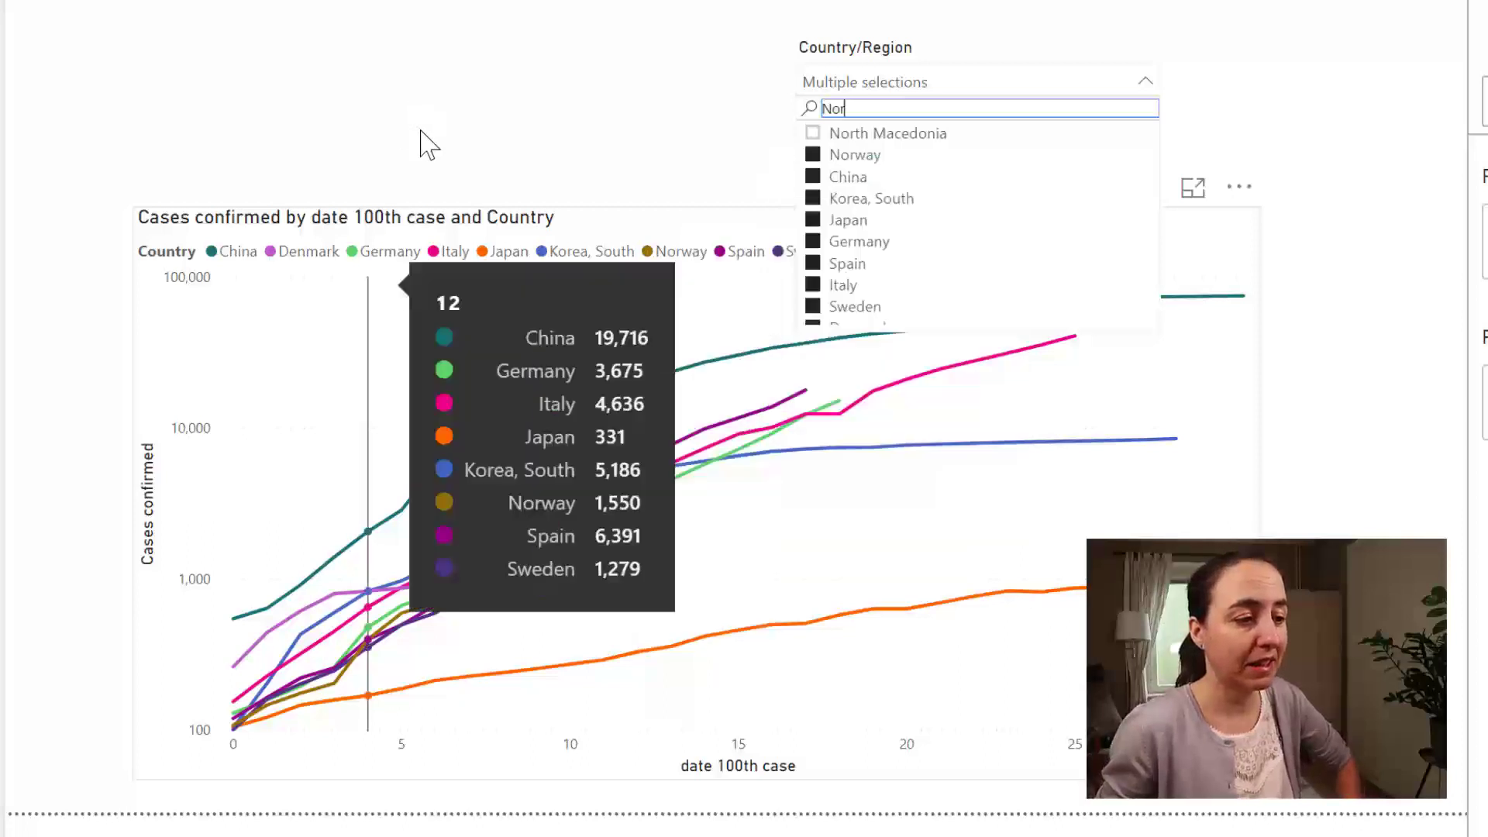
{"action": "left_click", "coordinate": [432, 109]}
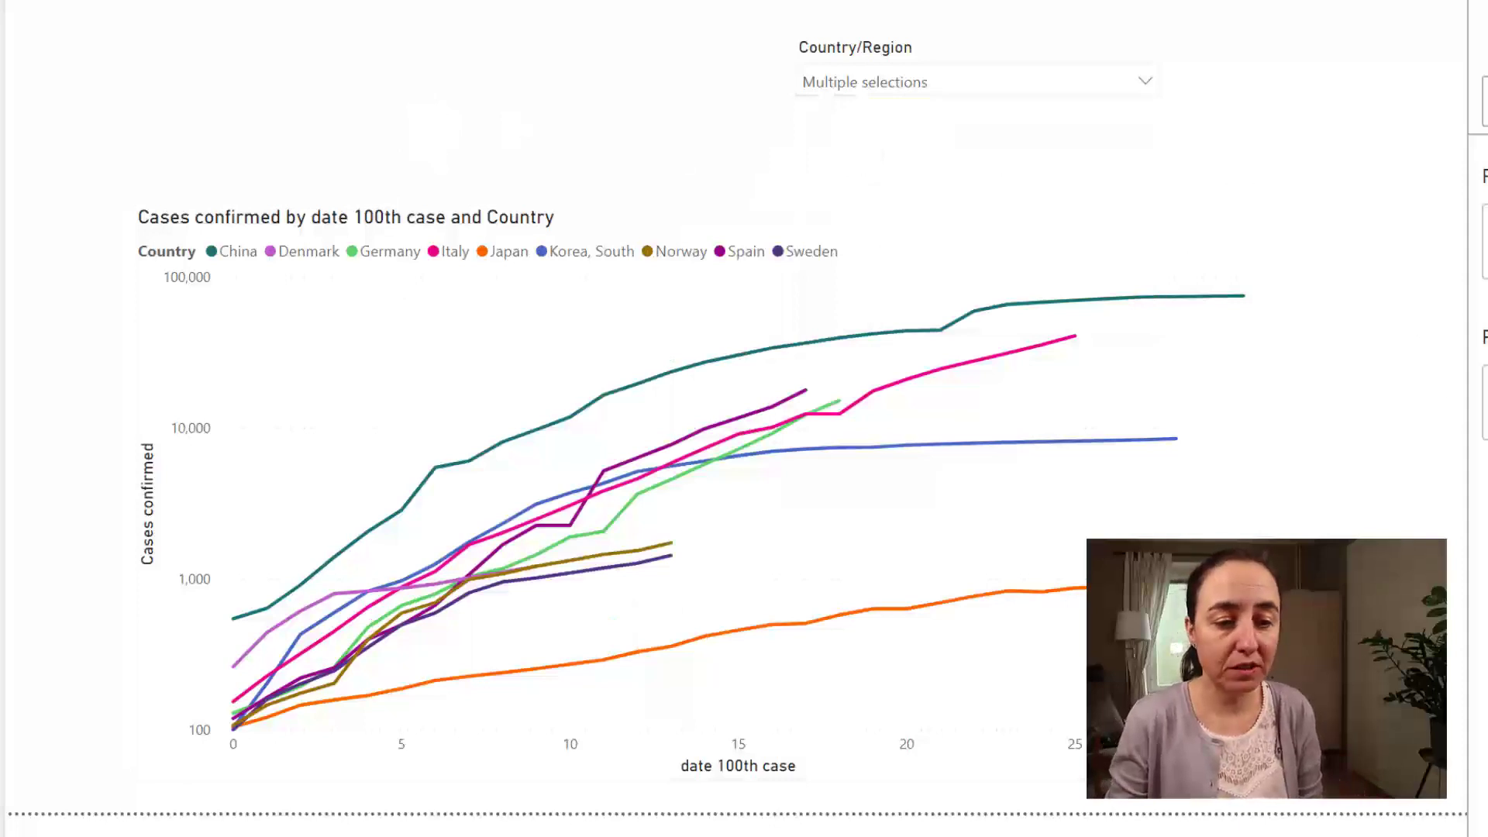
- In Data view, show the date 100th case column's formula and highlight its Confirmed>100 threshold
{"action": "left_click", "coordinate": [3, 108]}
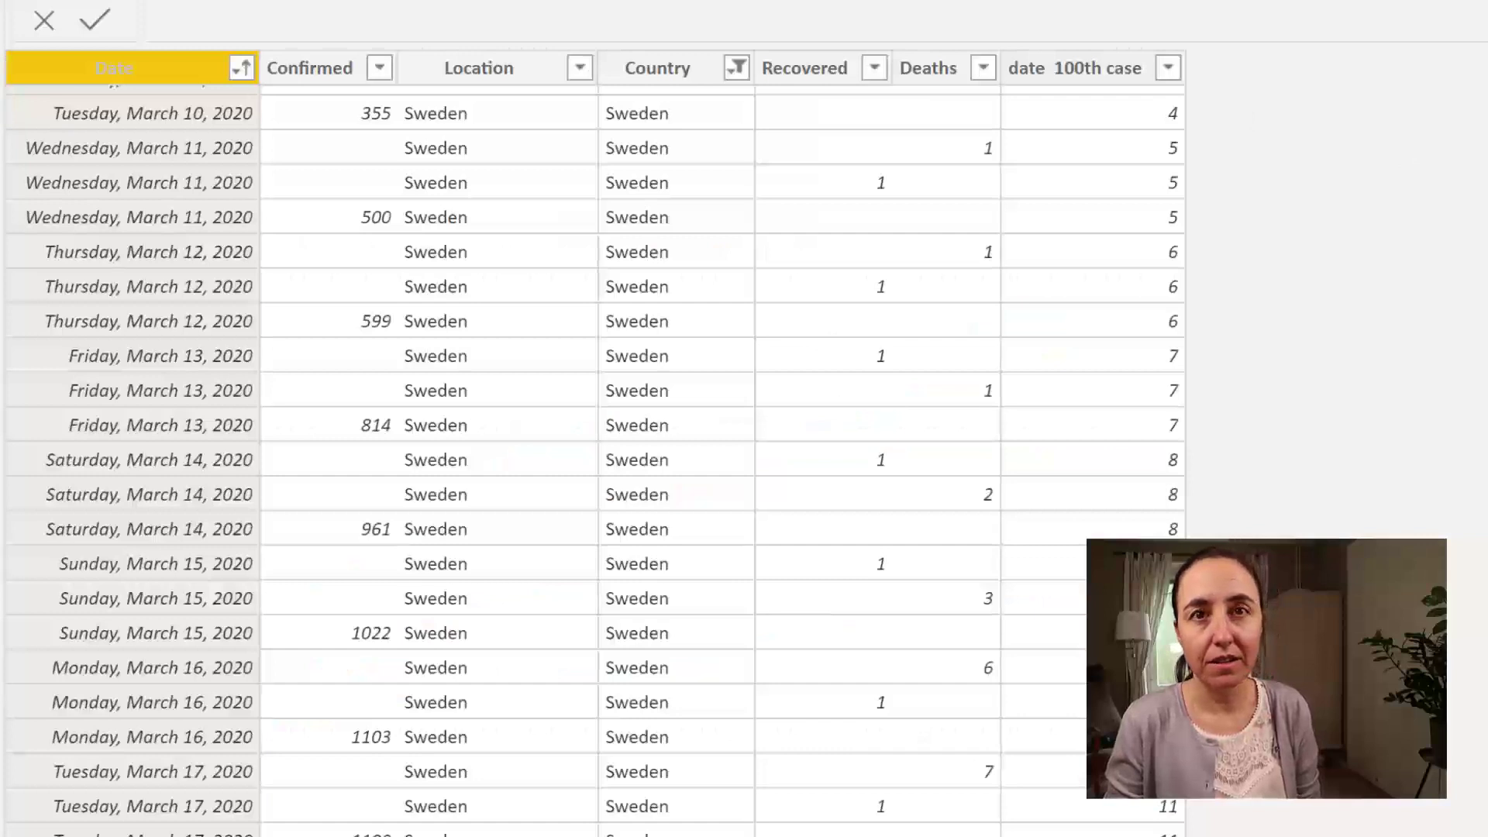
{"action": "left_click", "coordinate": [1075, 68]}
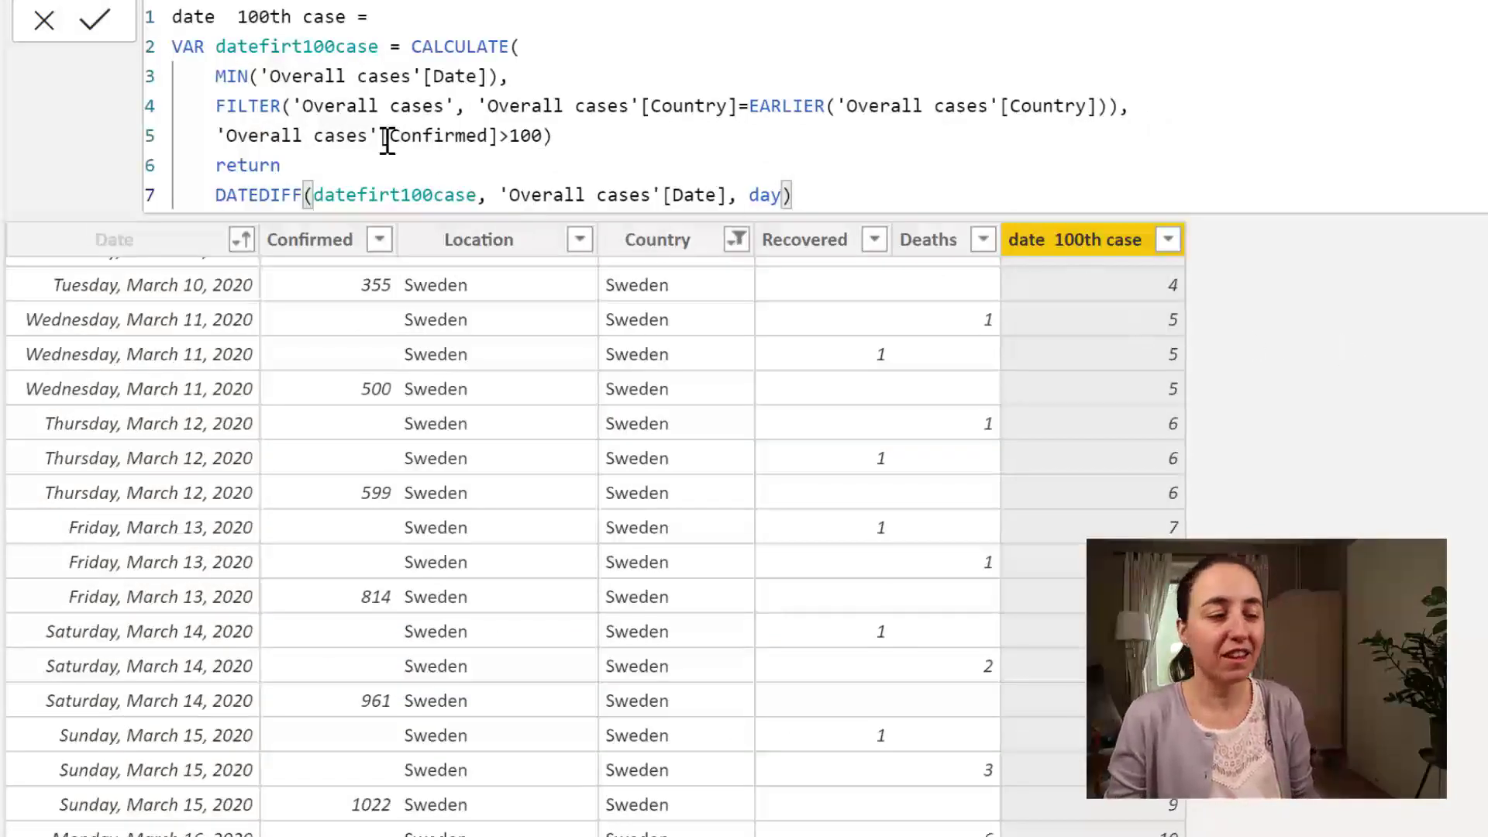
{"action": "double_click", "coordinate": [542, 136]}
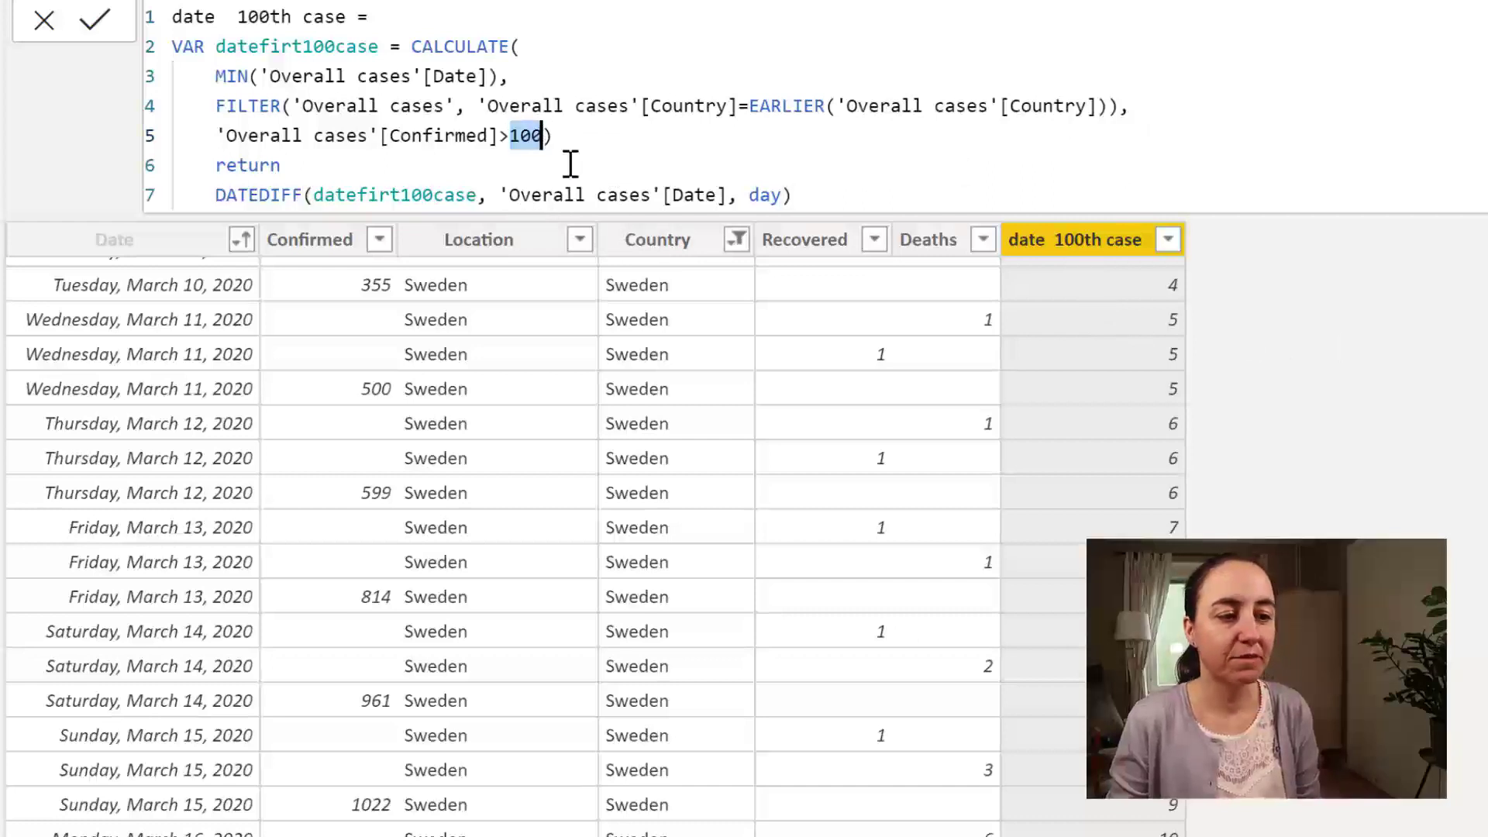
{"action": "left_click", "coordinate": [731, 143]}
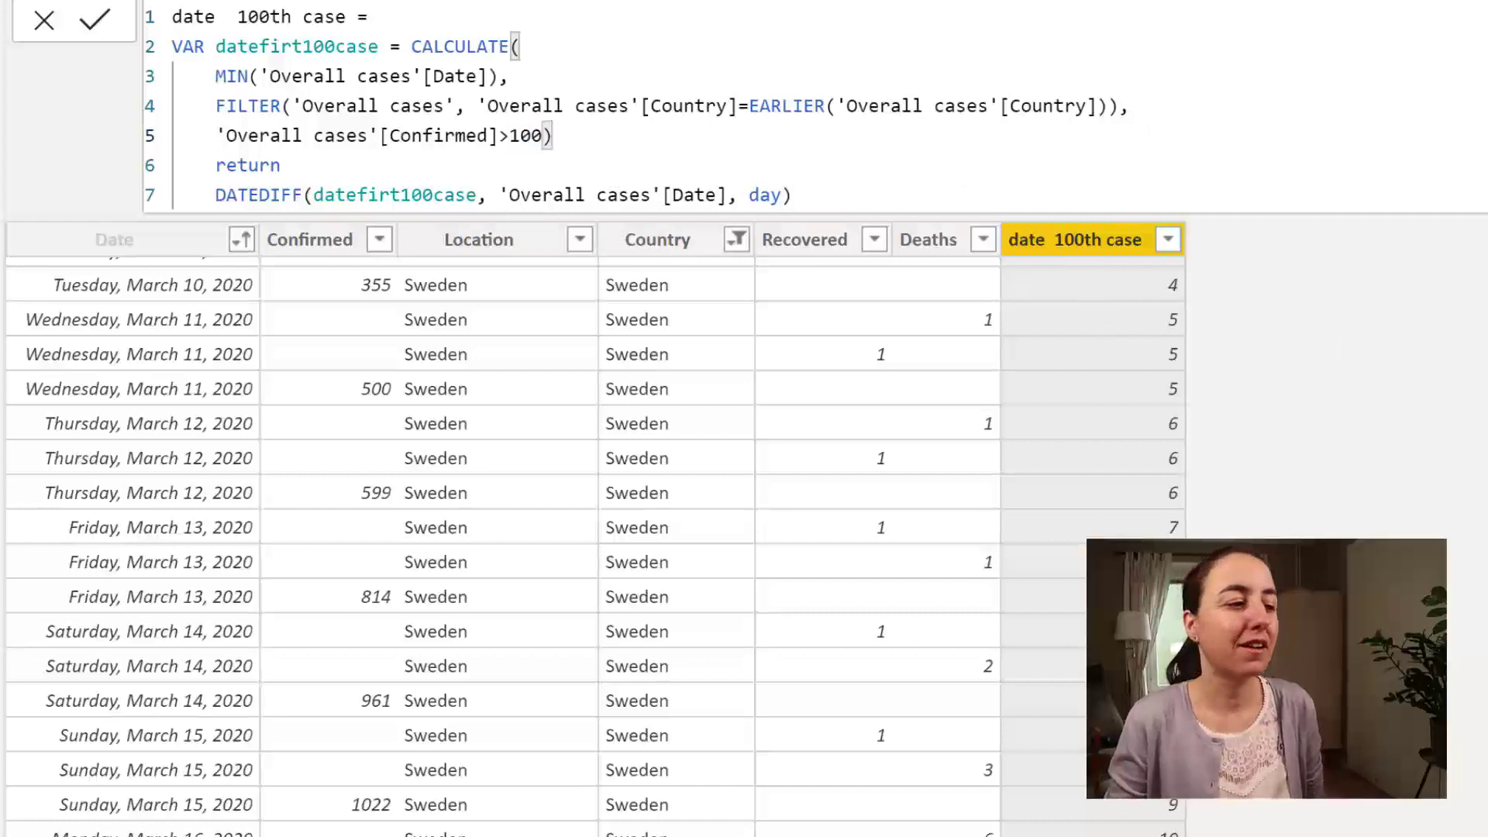